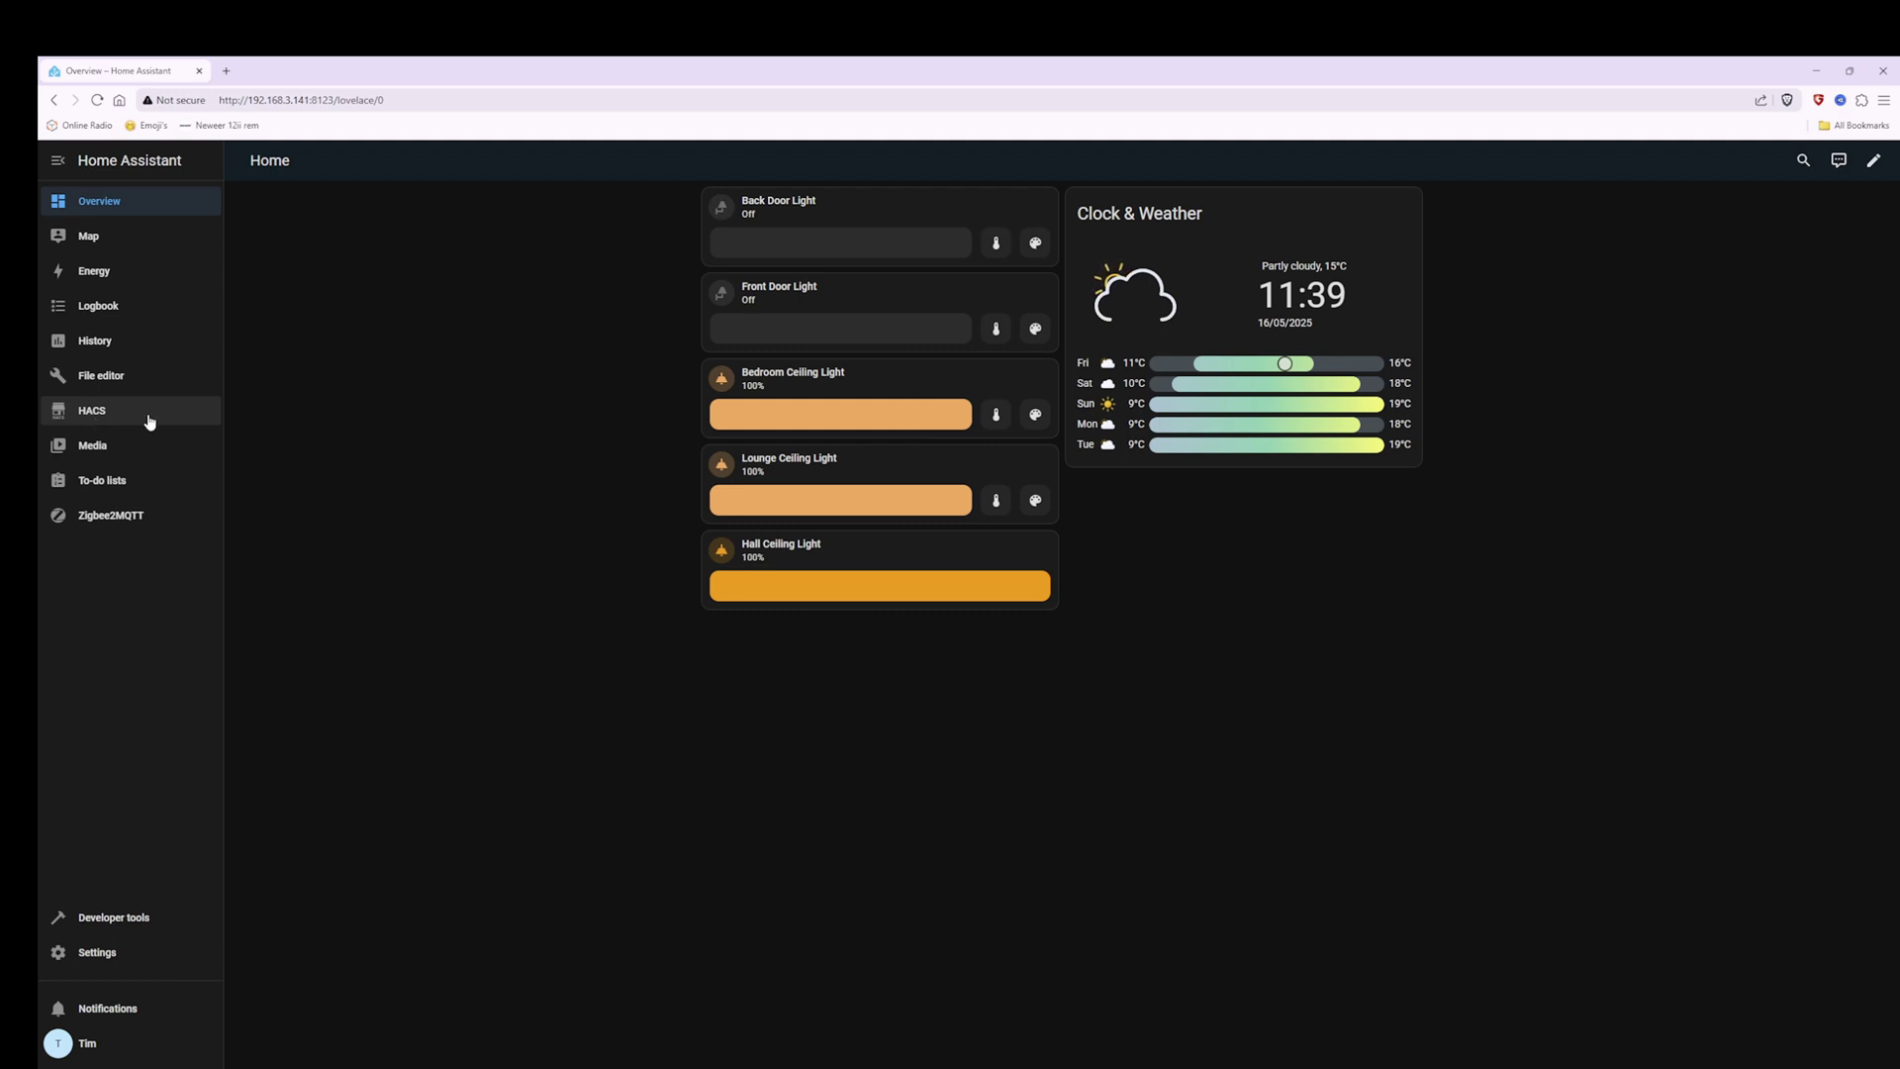
Search the HACS store for "bubb" and open the Bubble Card repository page.
click(82, 423)
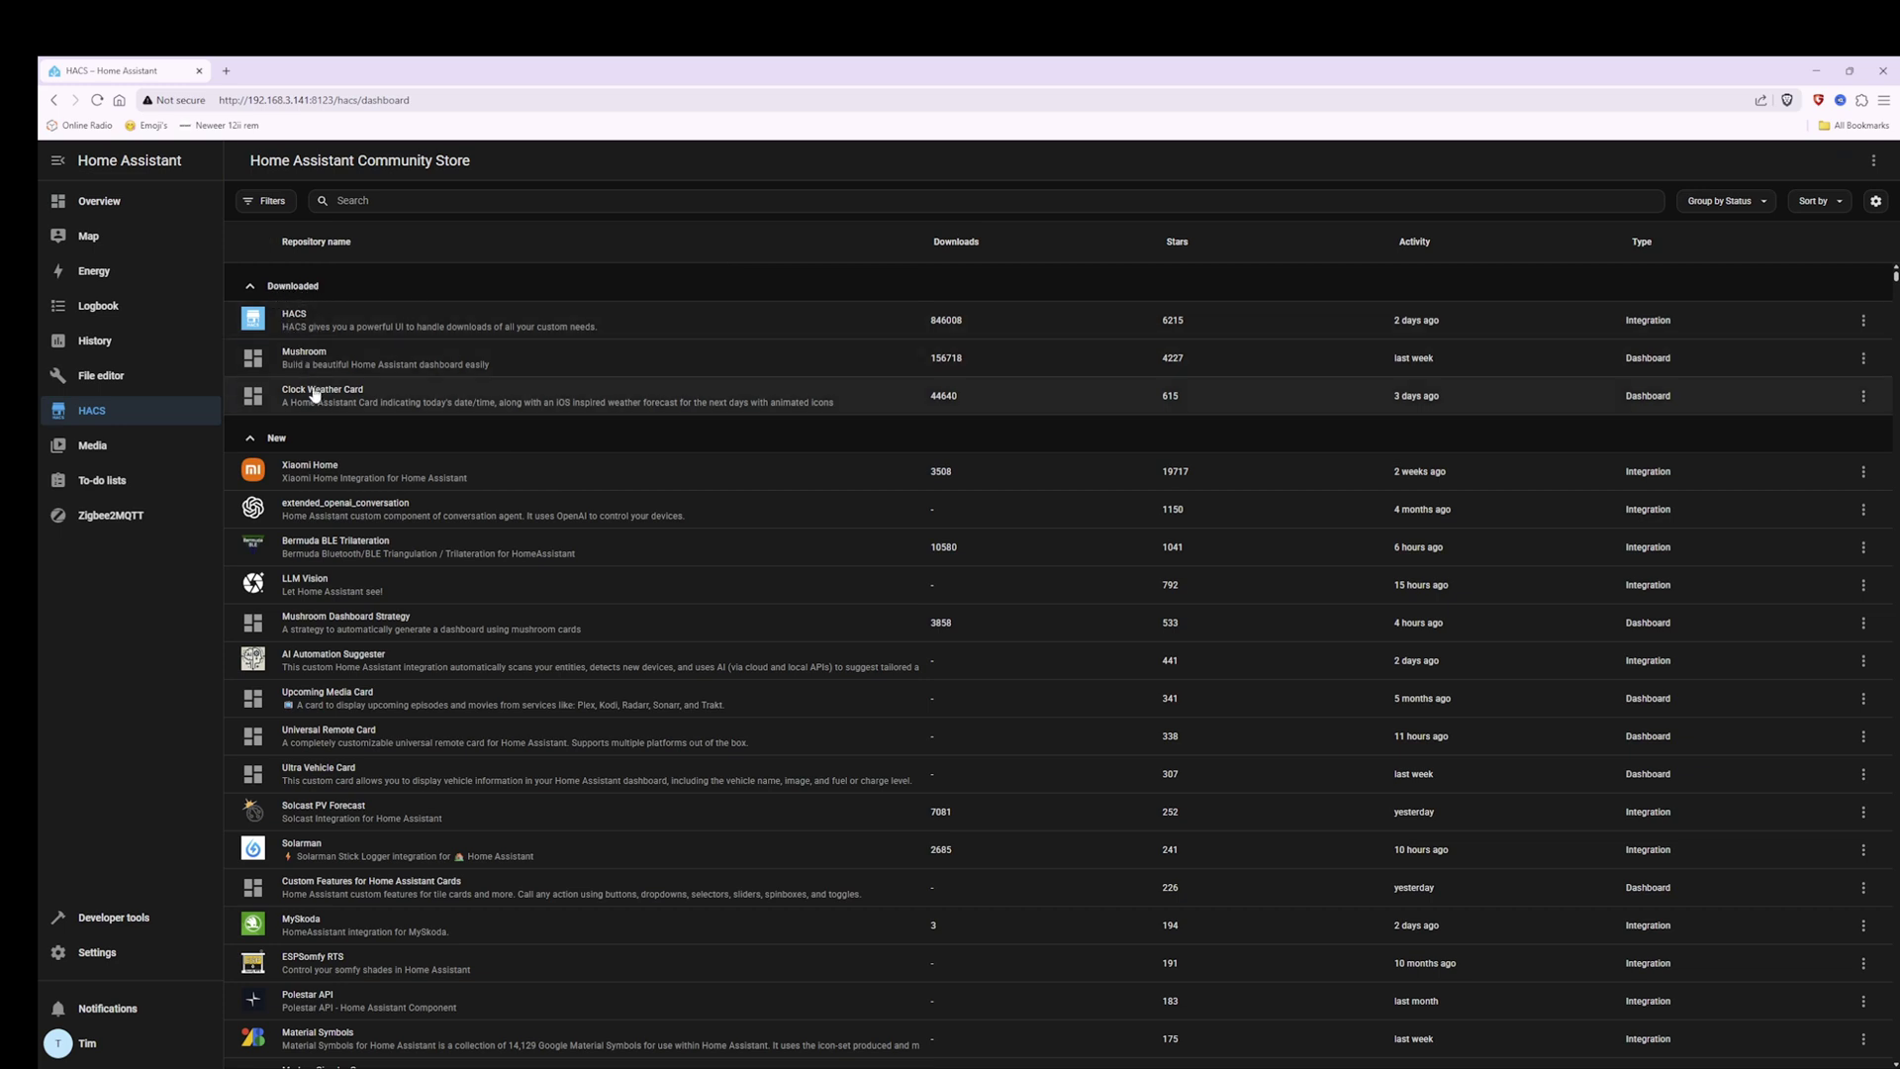
click(702, 200)
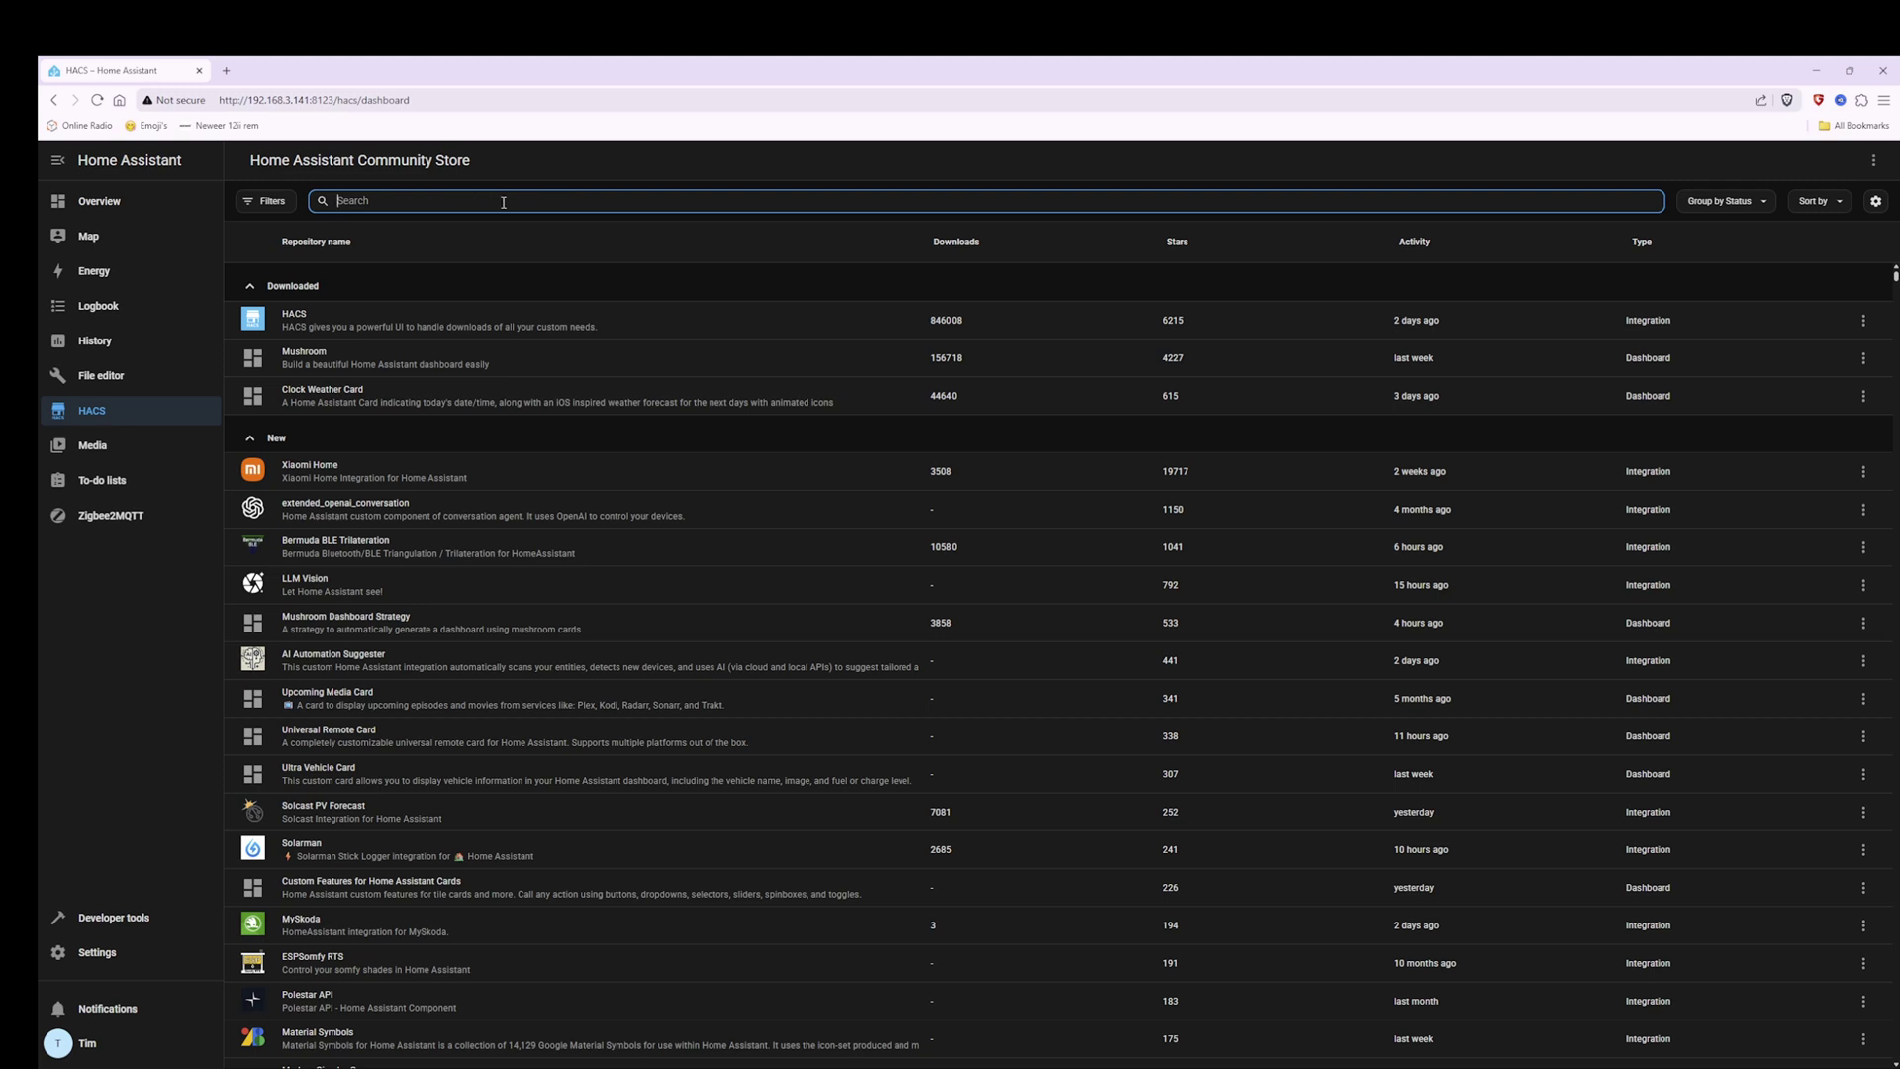
text(bubb)
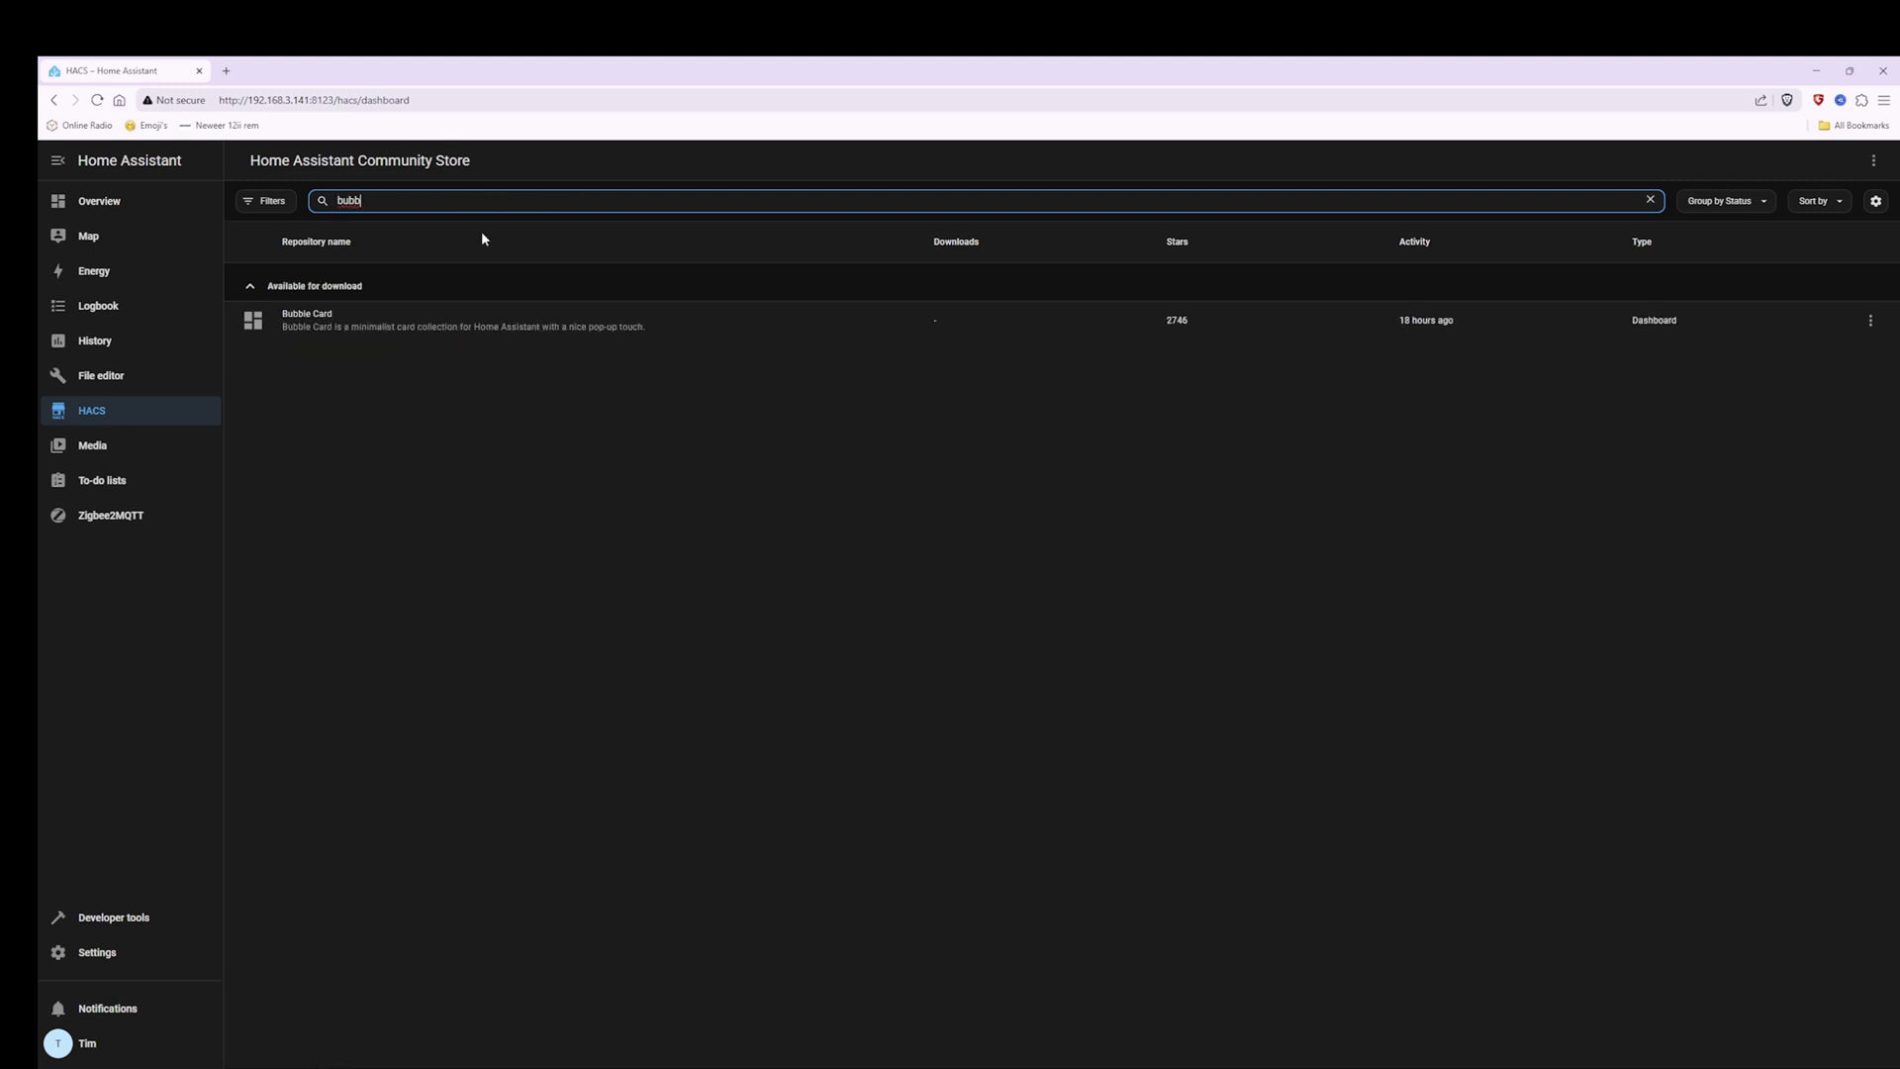
click(309, 323)
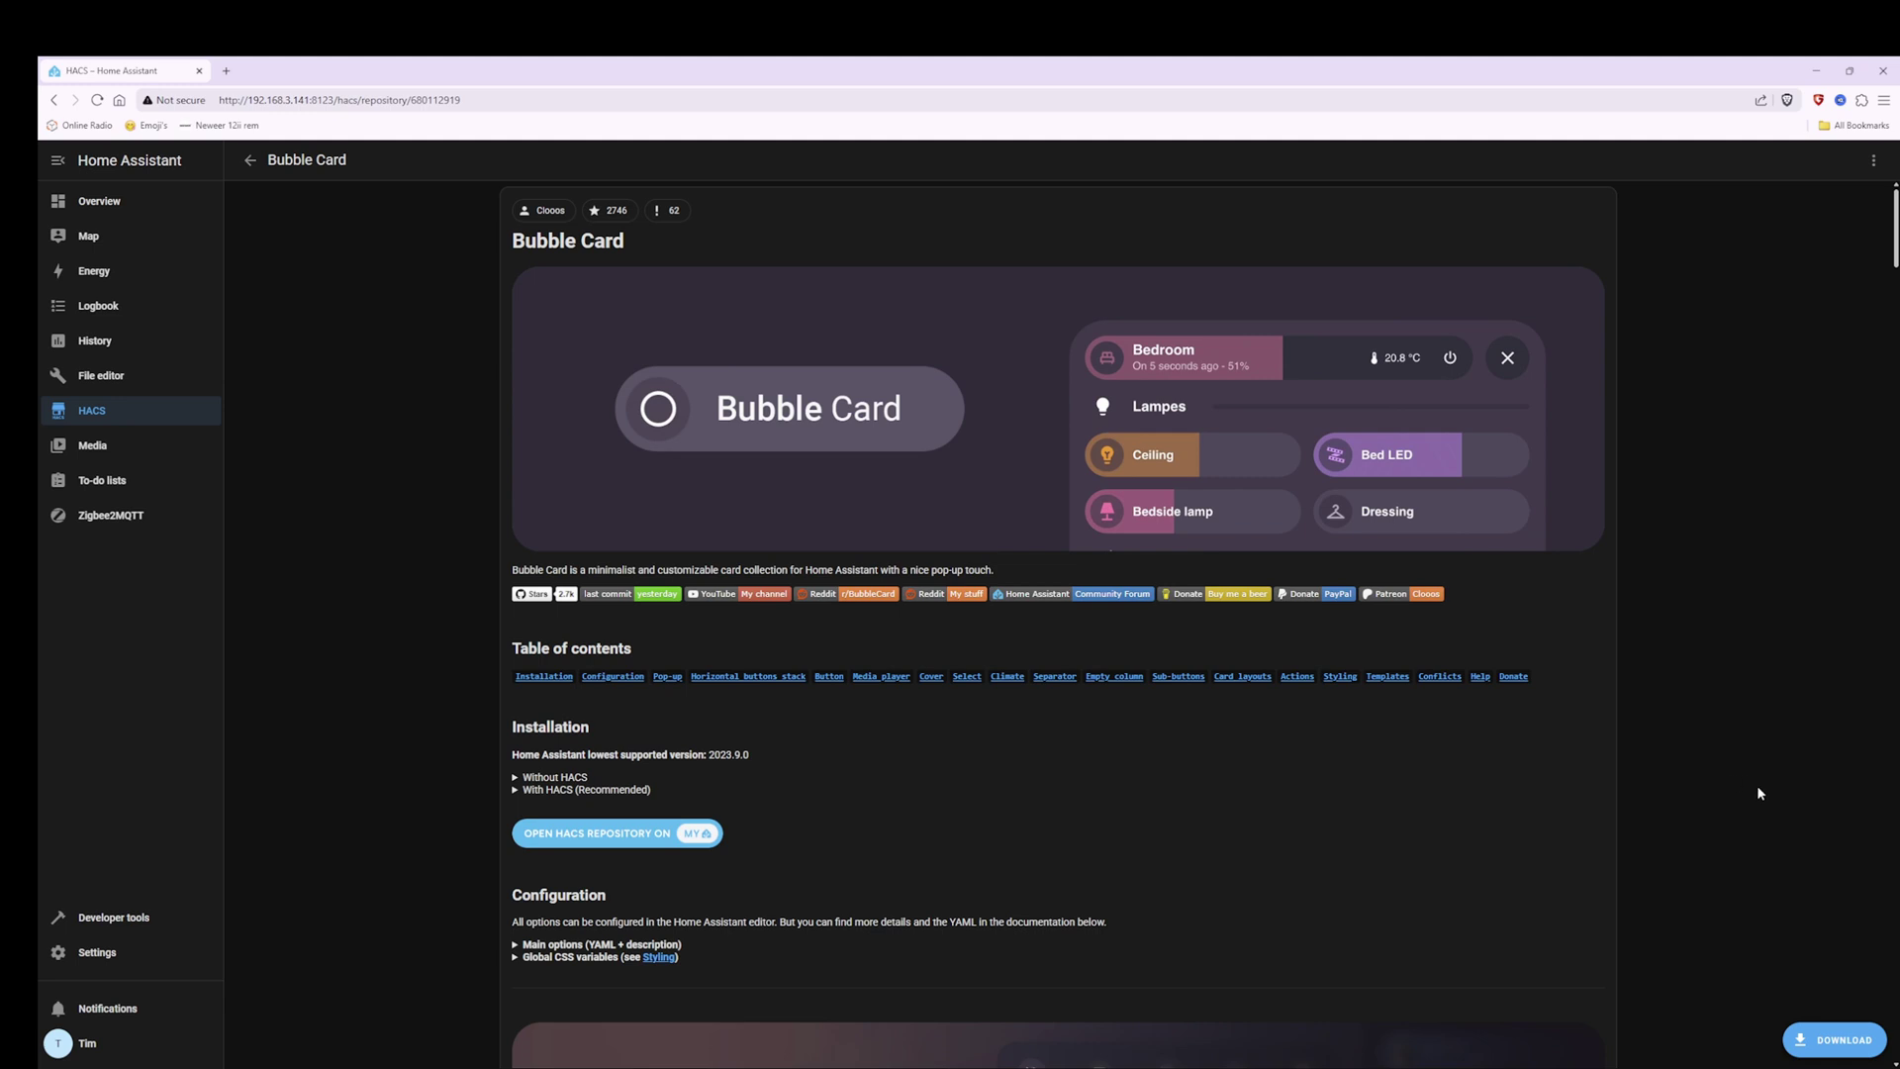
Download Bubble Card v2.4.0, reload the browser, and return to the unfiltered HACS repository list.
click(1843, 1042)
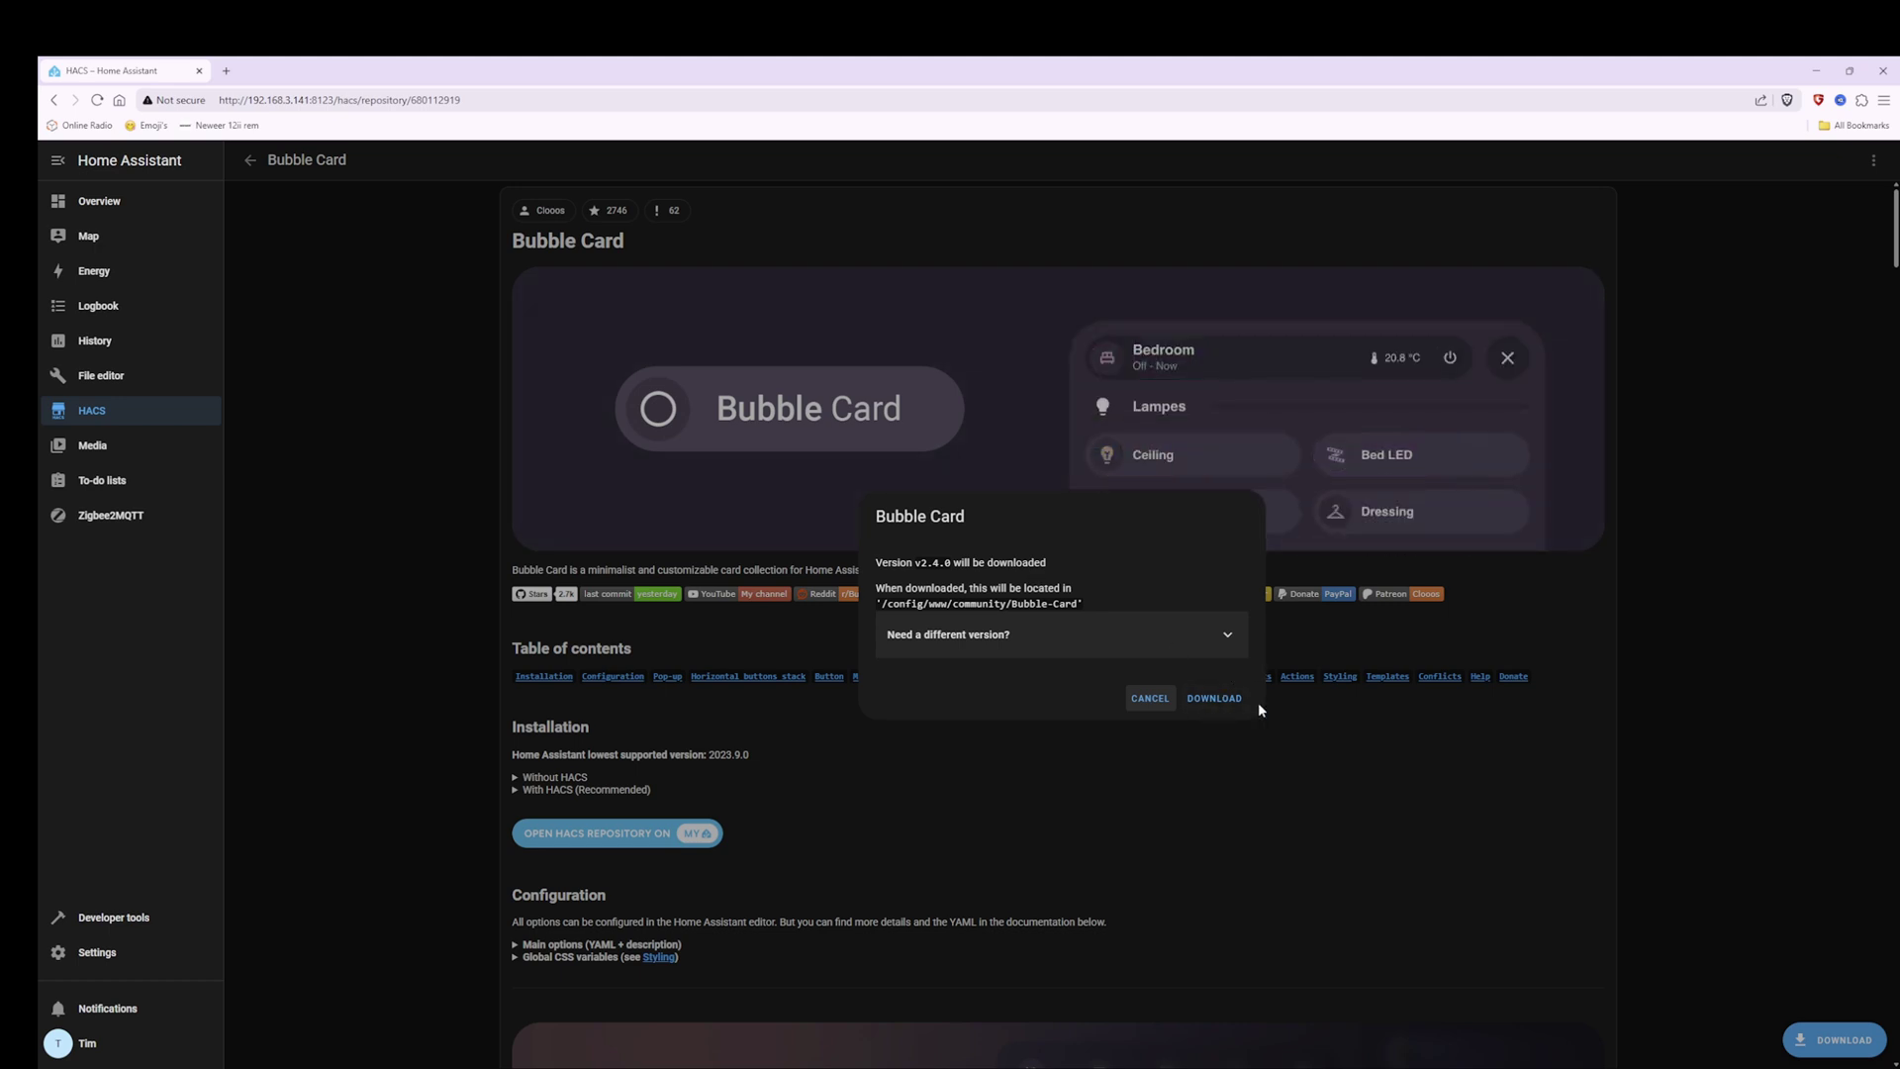
click(1220, 698)
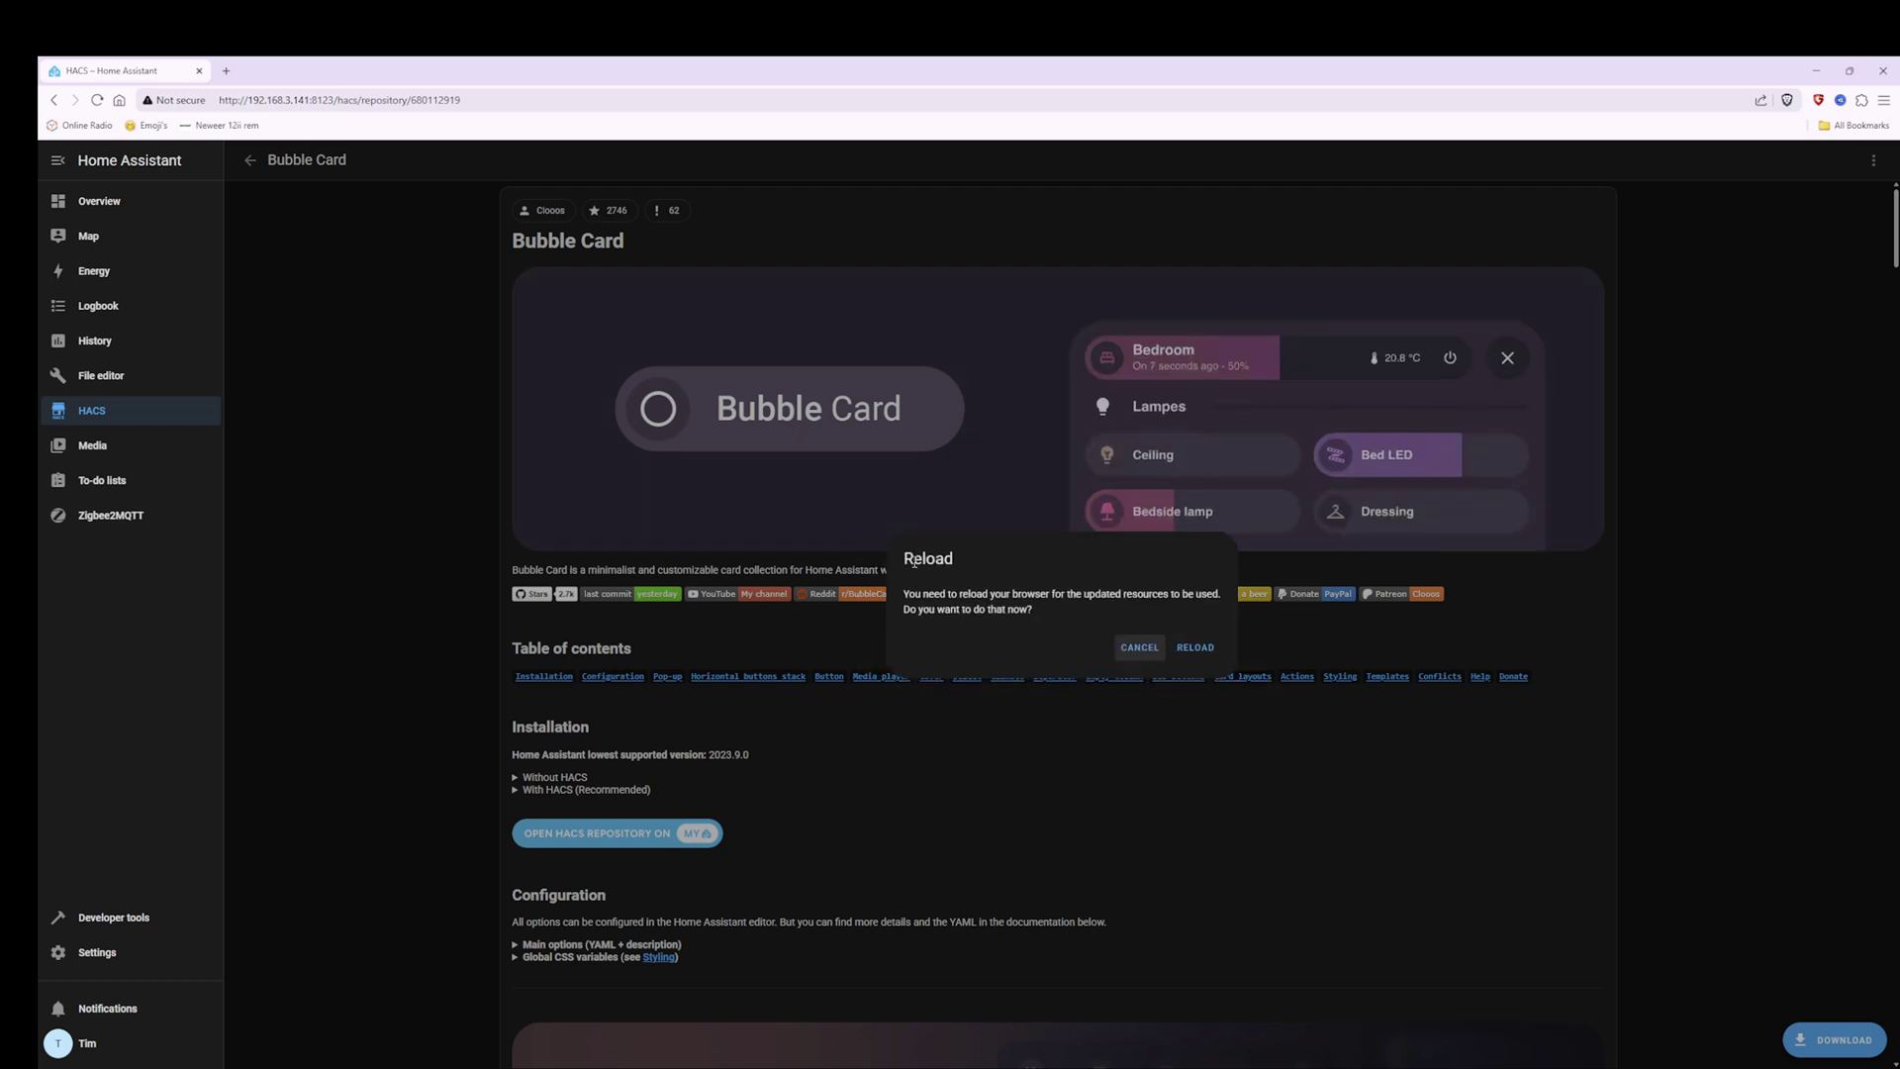
click(1200, 649)
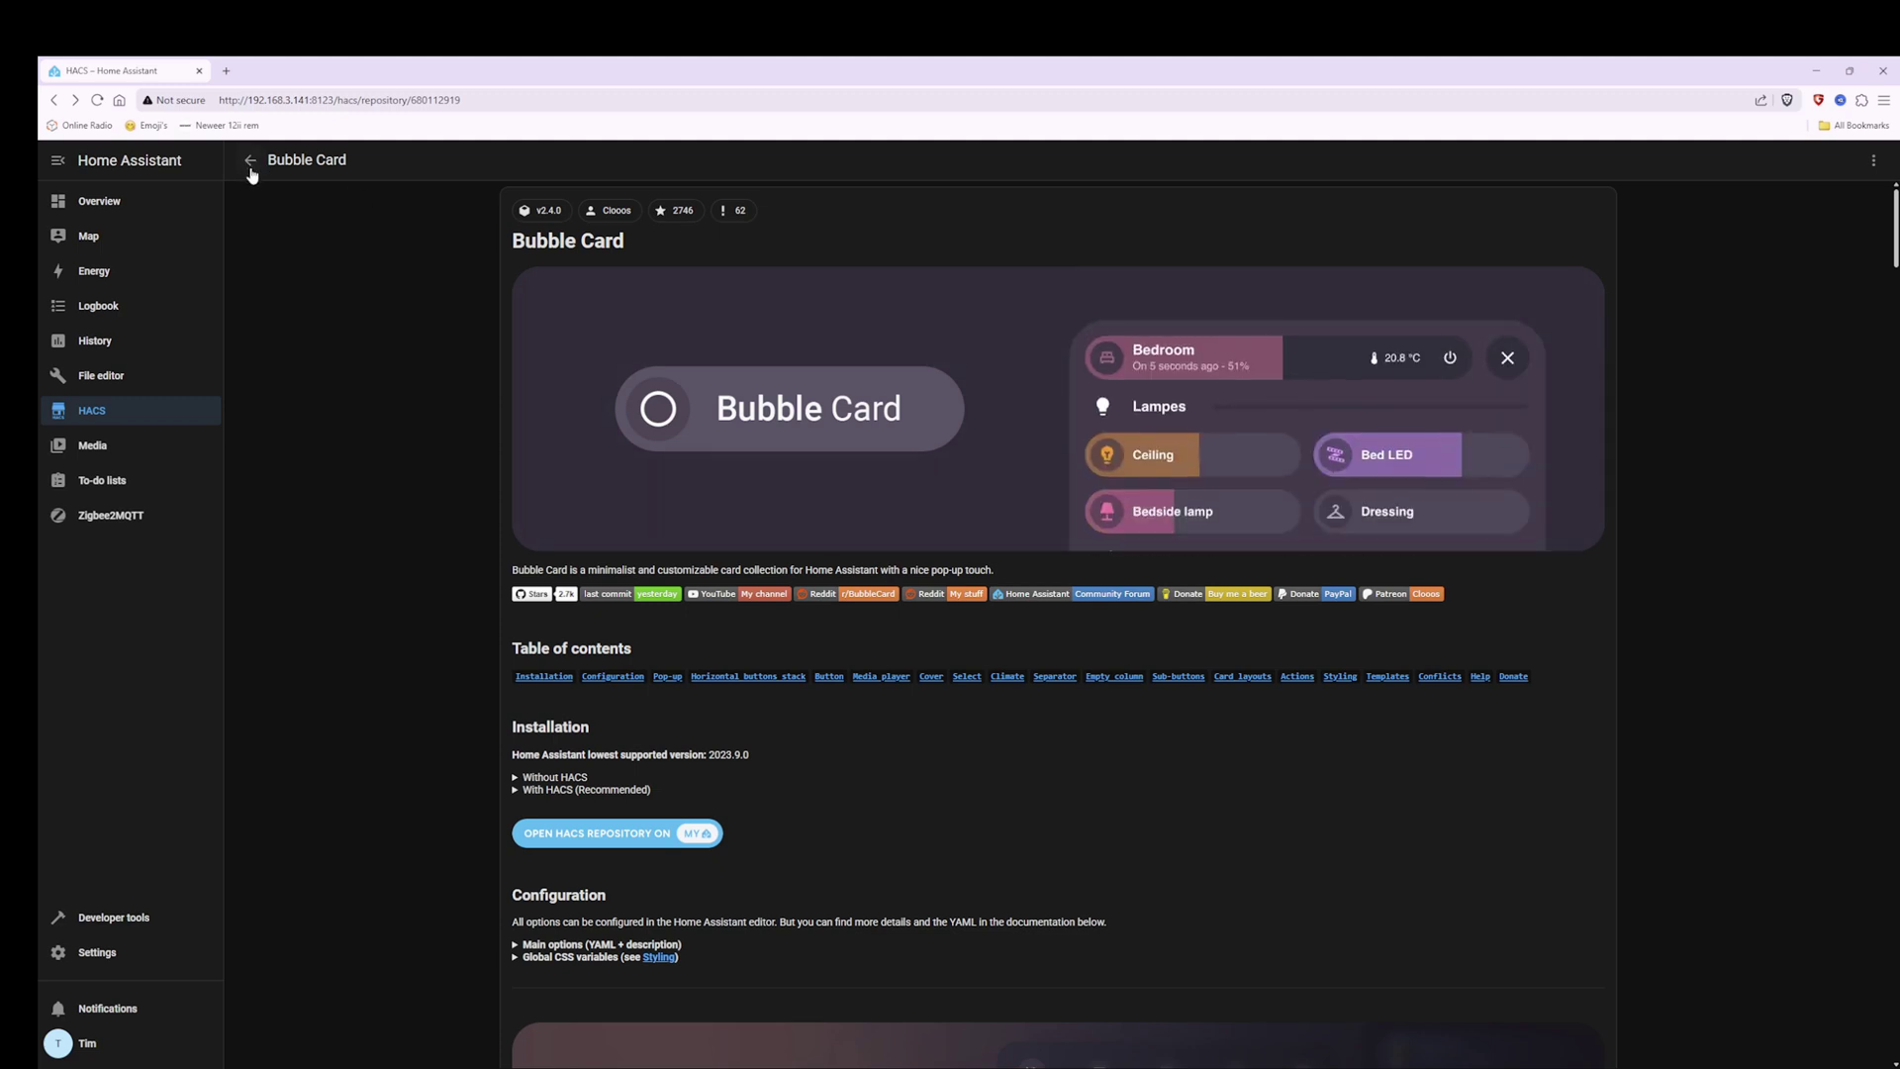
click(252, 161)
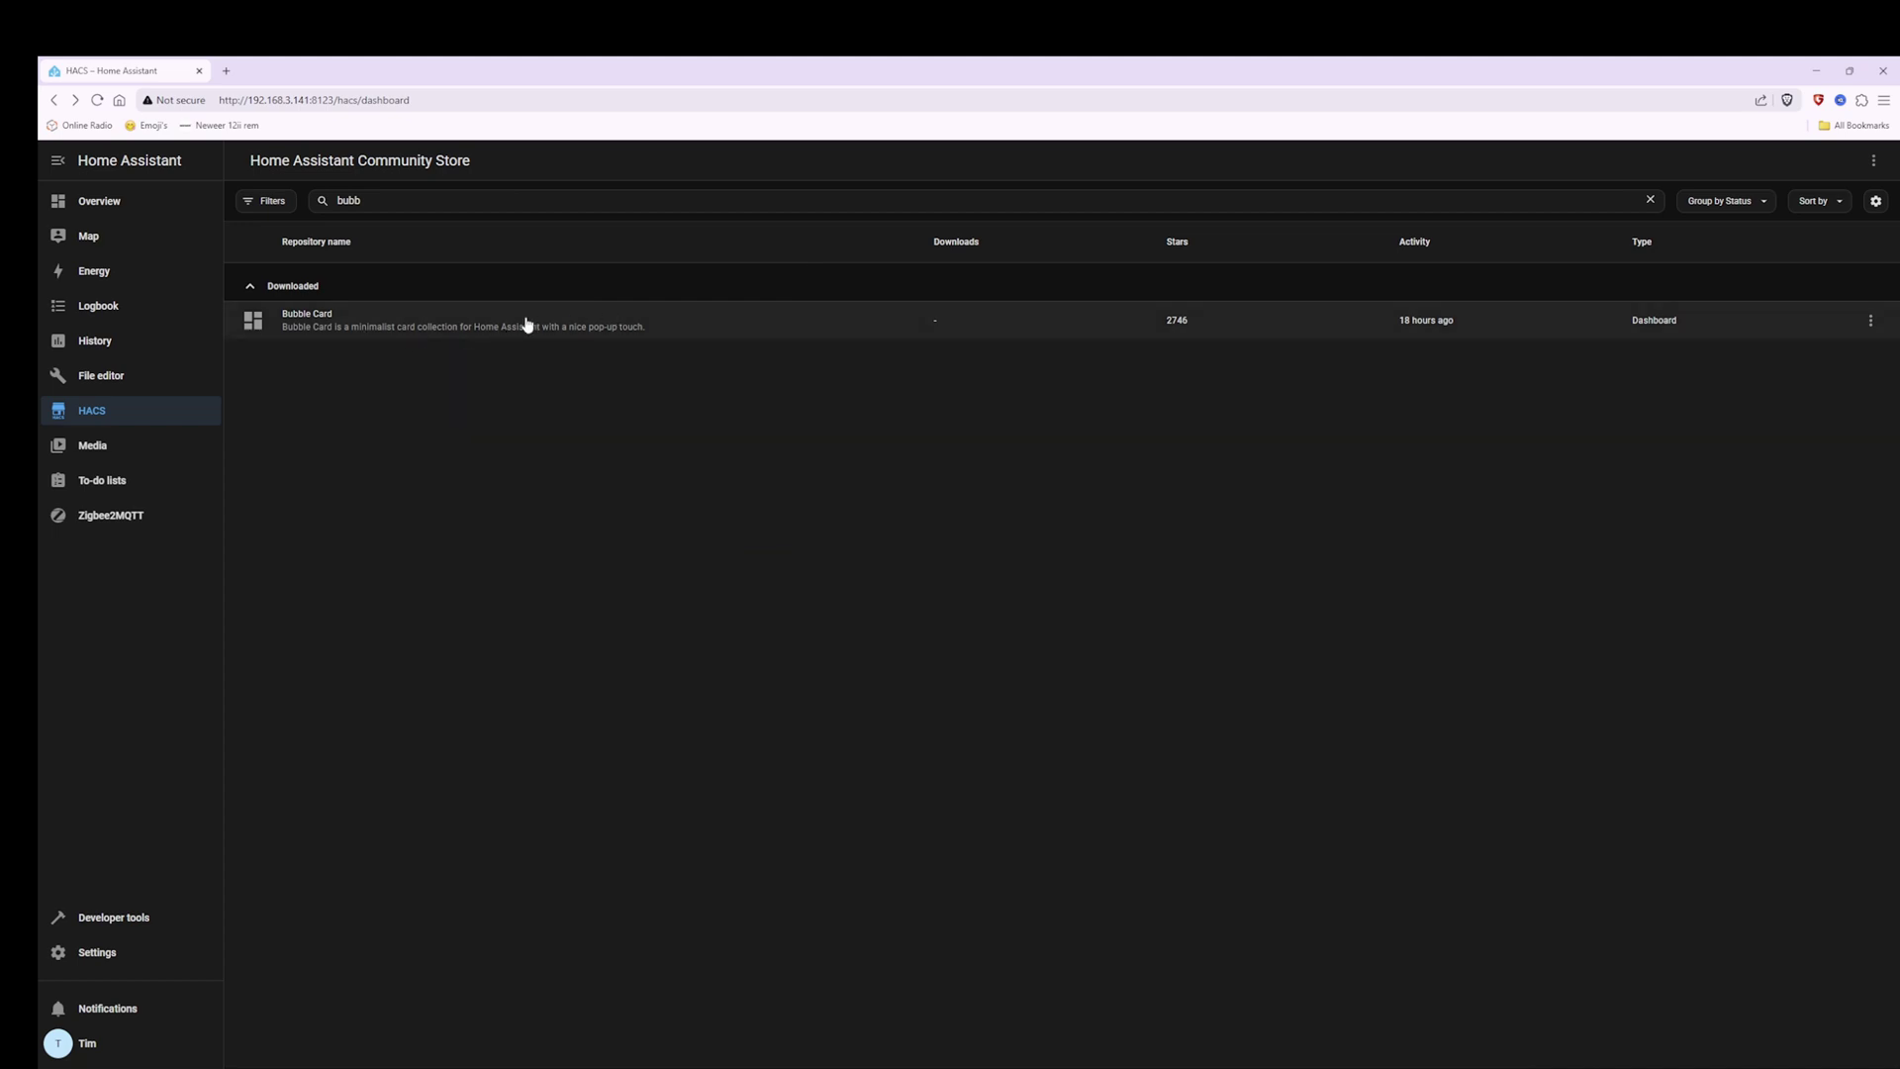
click(1650, 201)
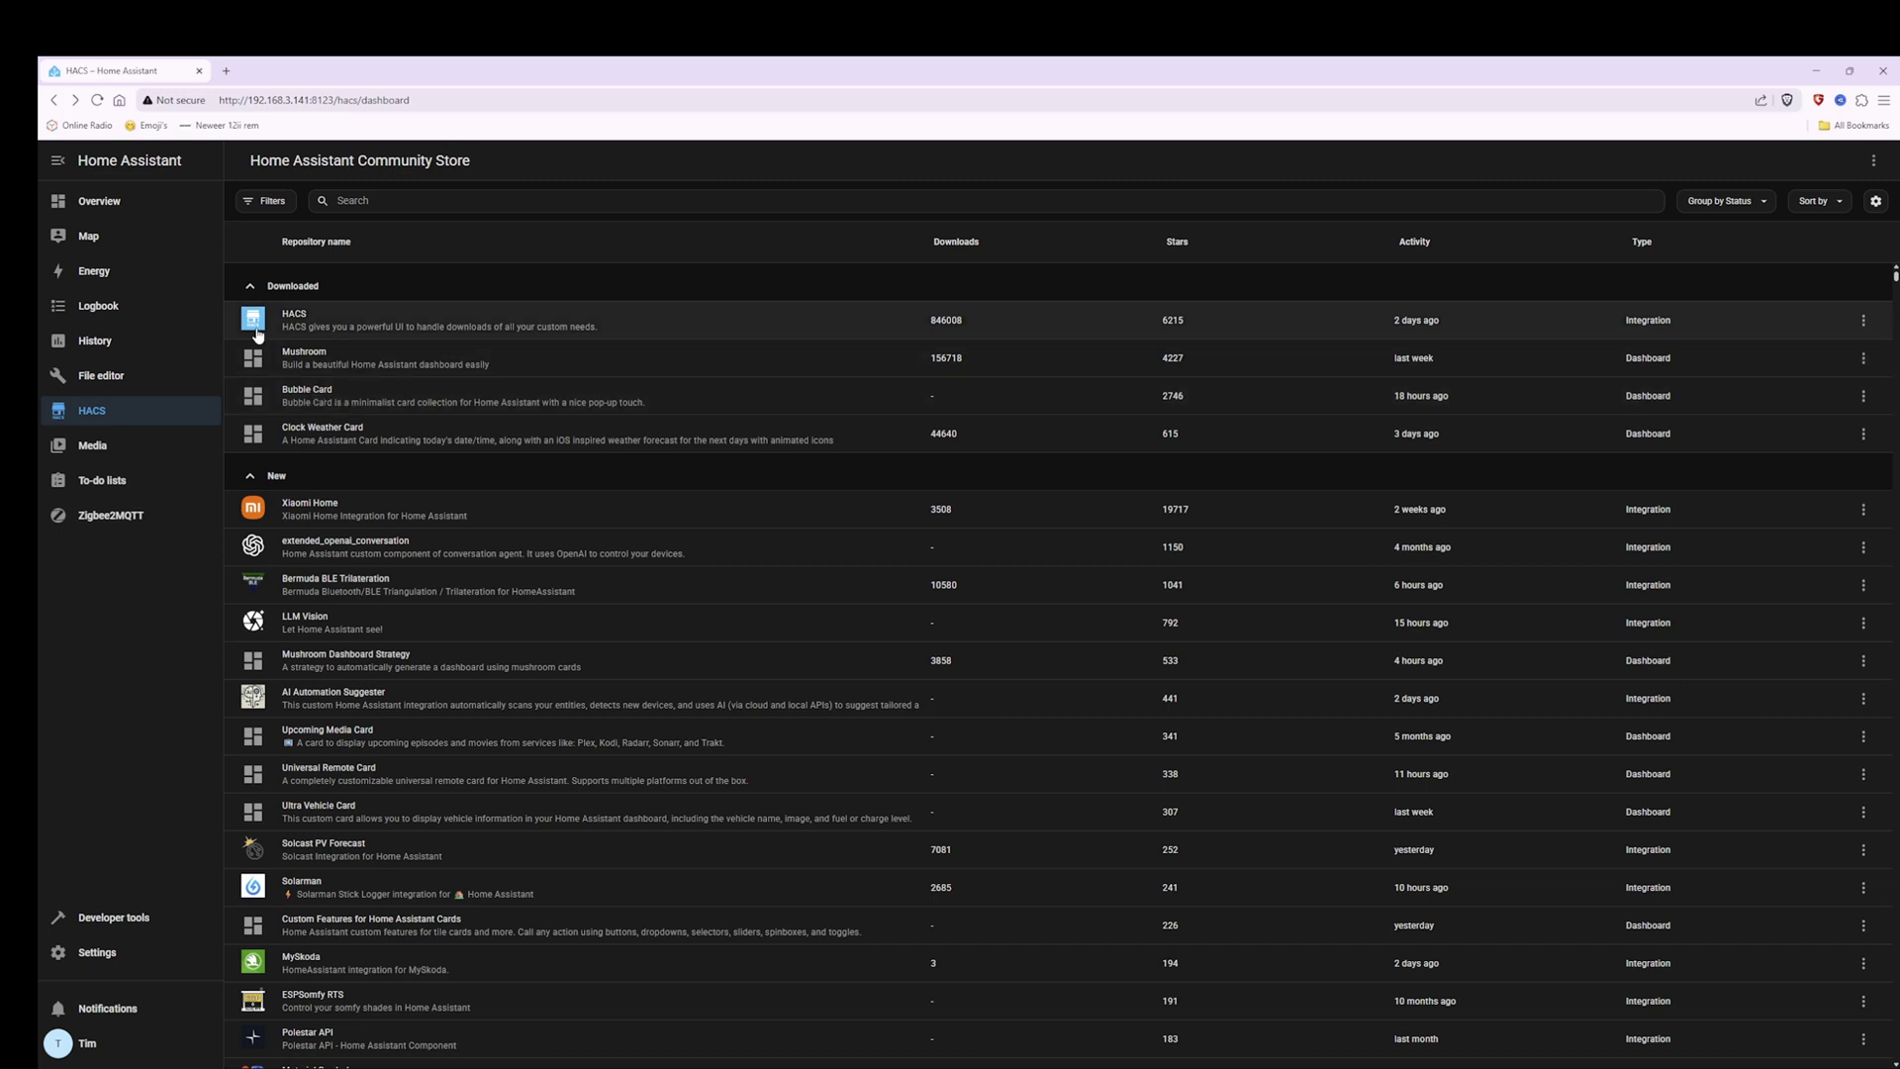
Put the Overview dashboard into edit mode and add a Vertical stack card to the Home view.
click(92, 202)
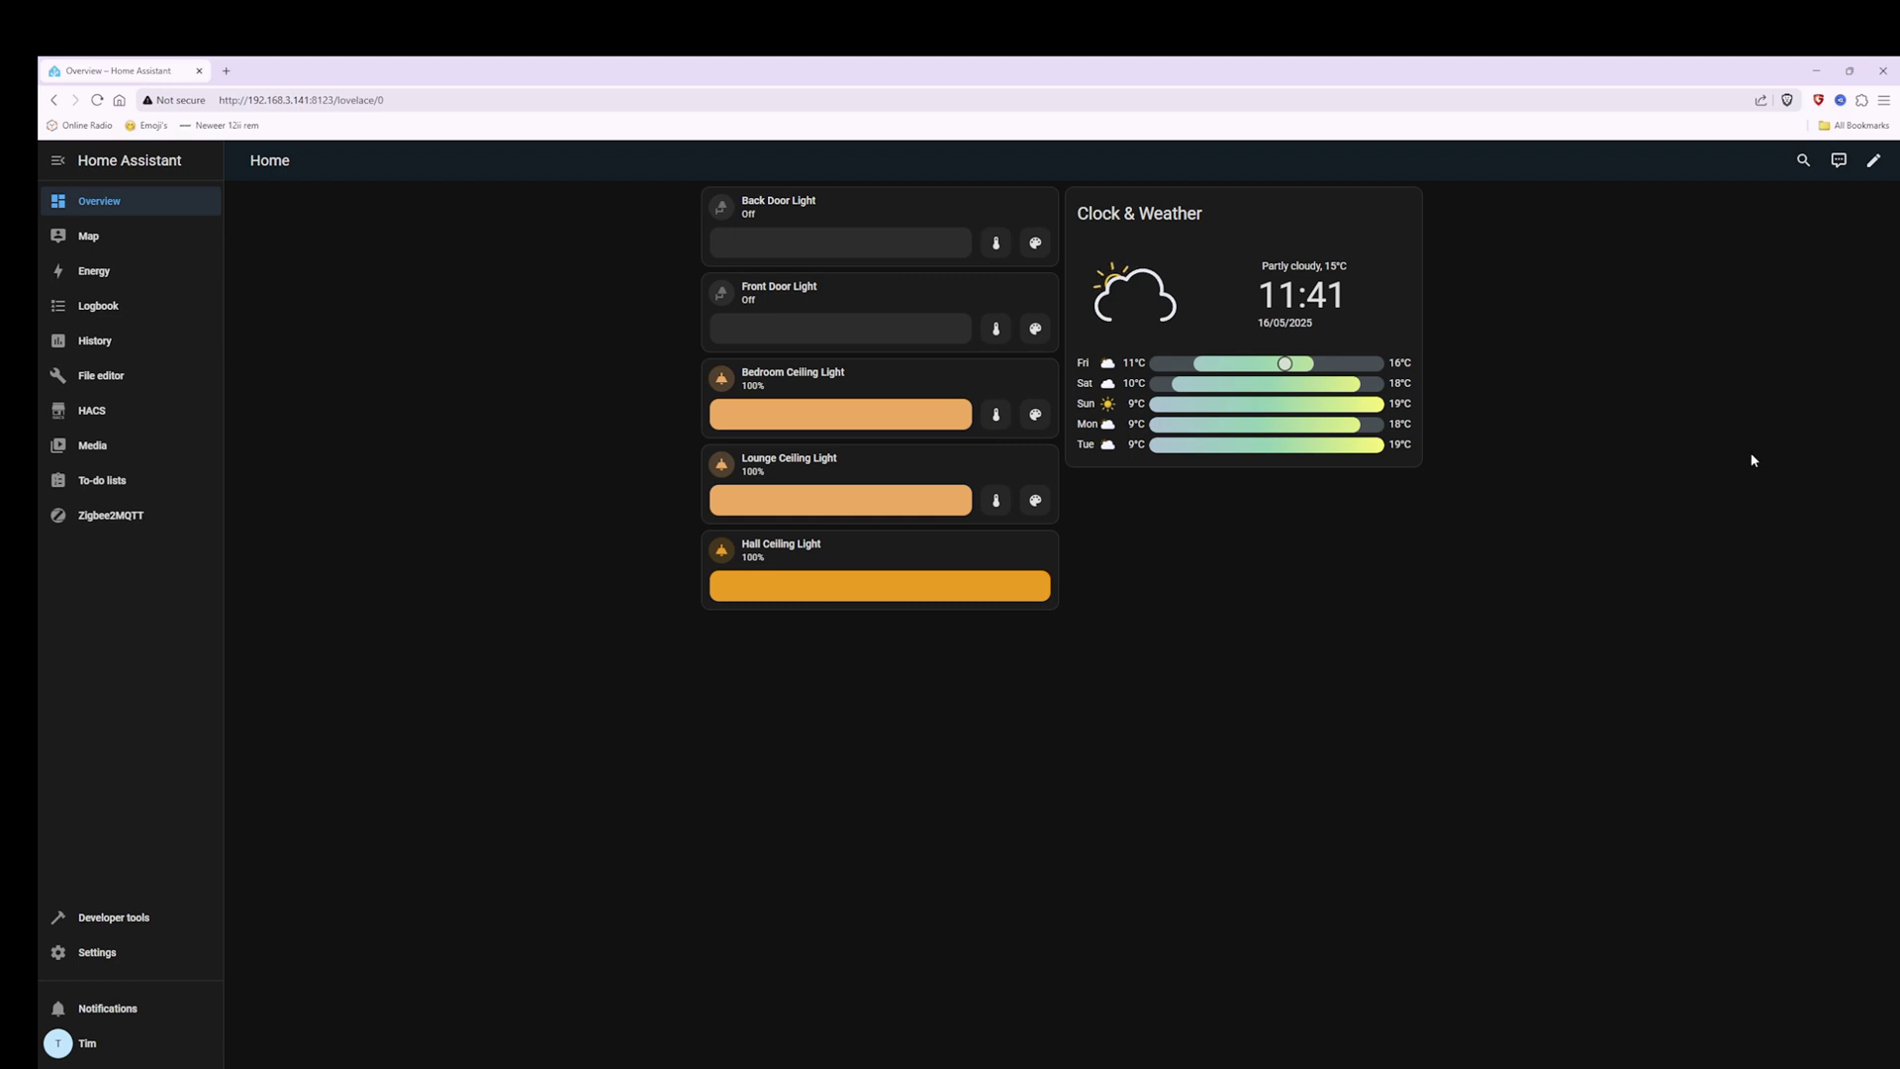
click(1874, 163)
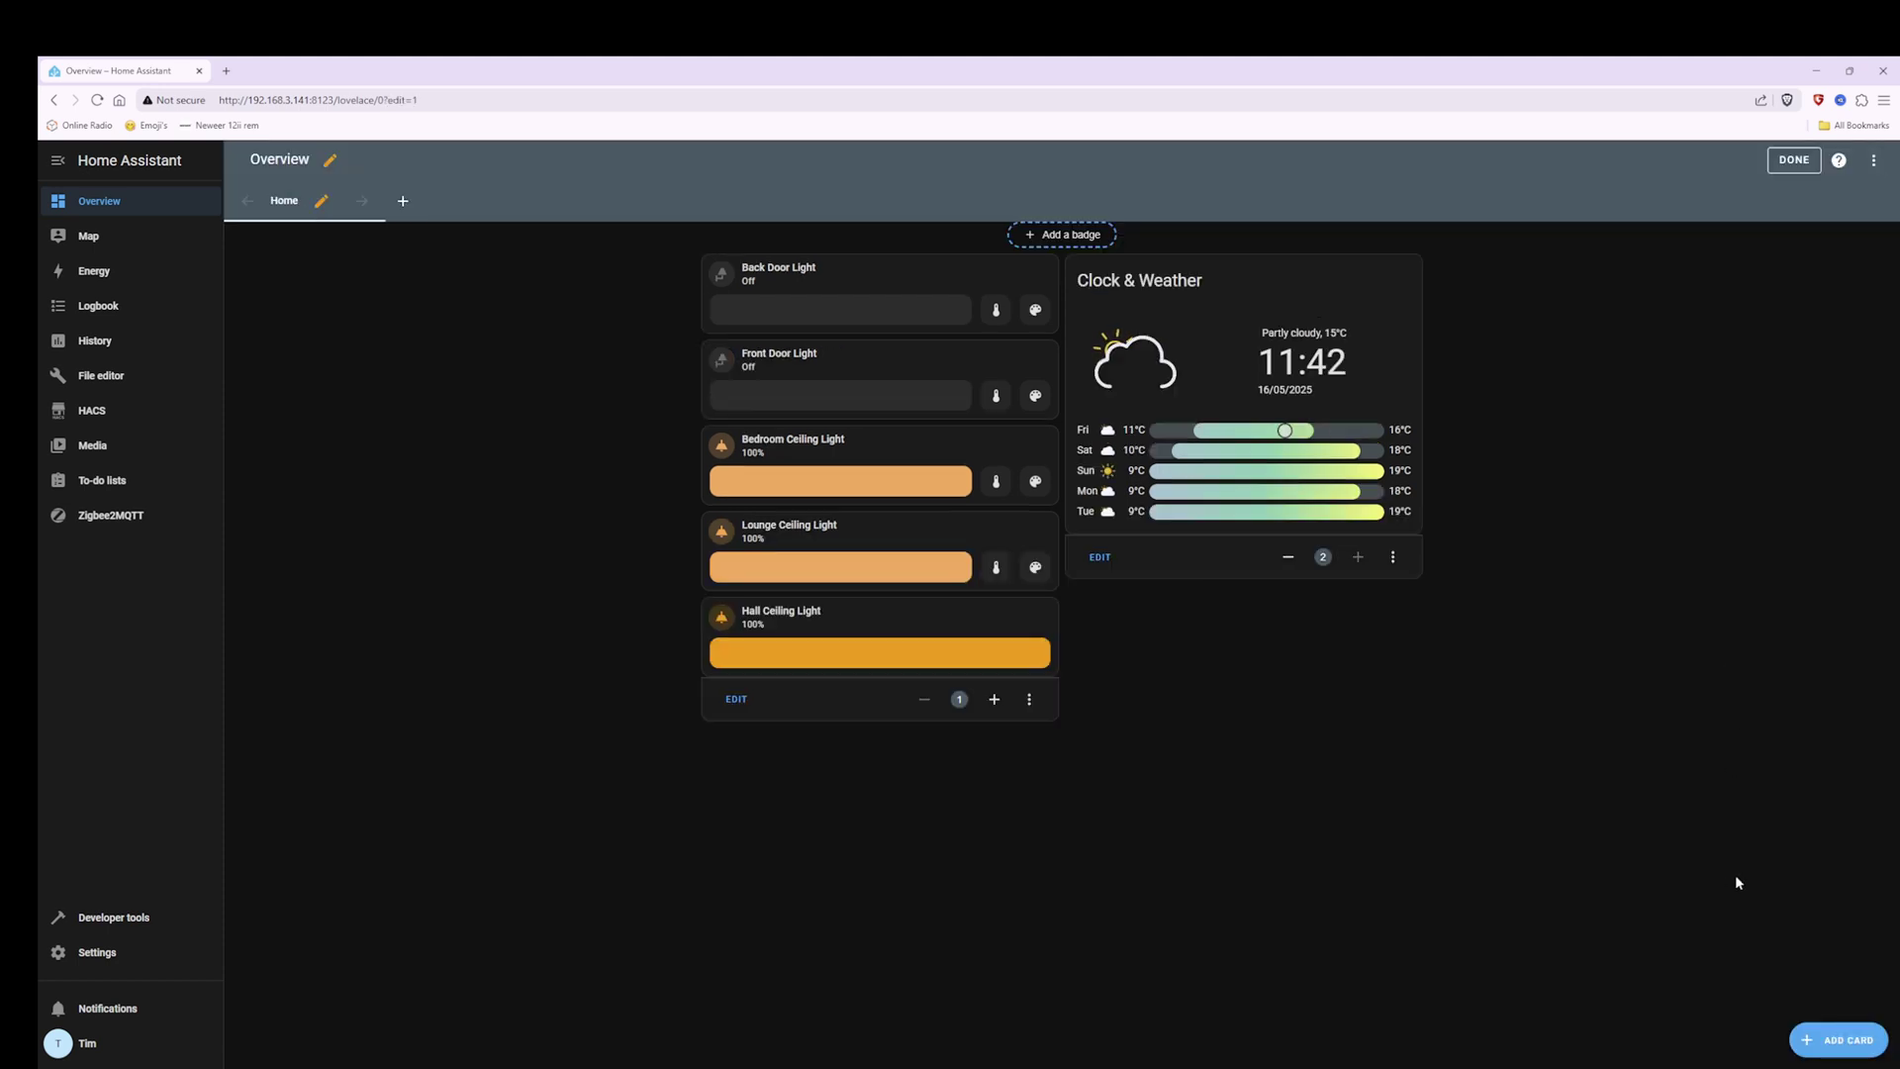
click(1846, 1041)
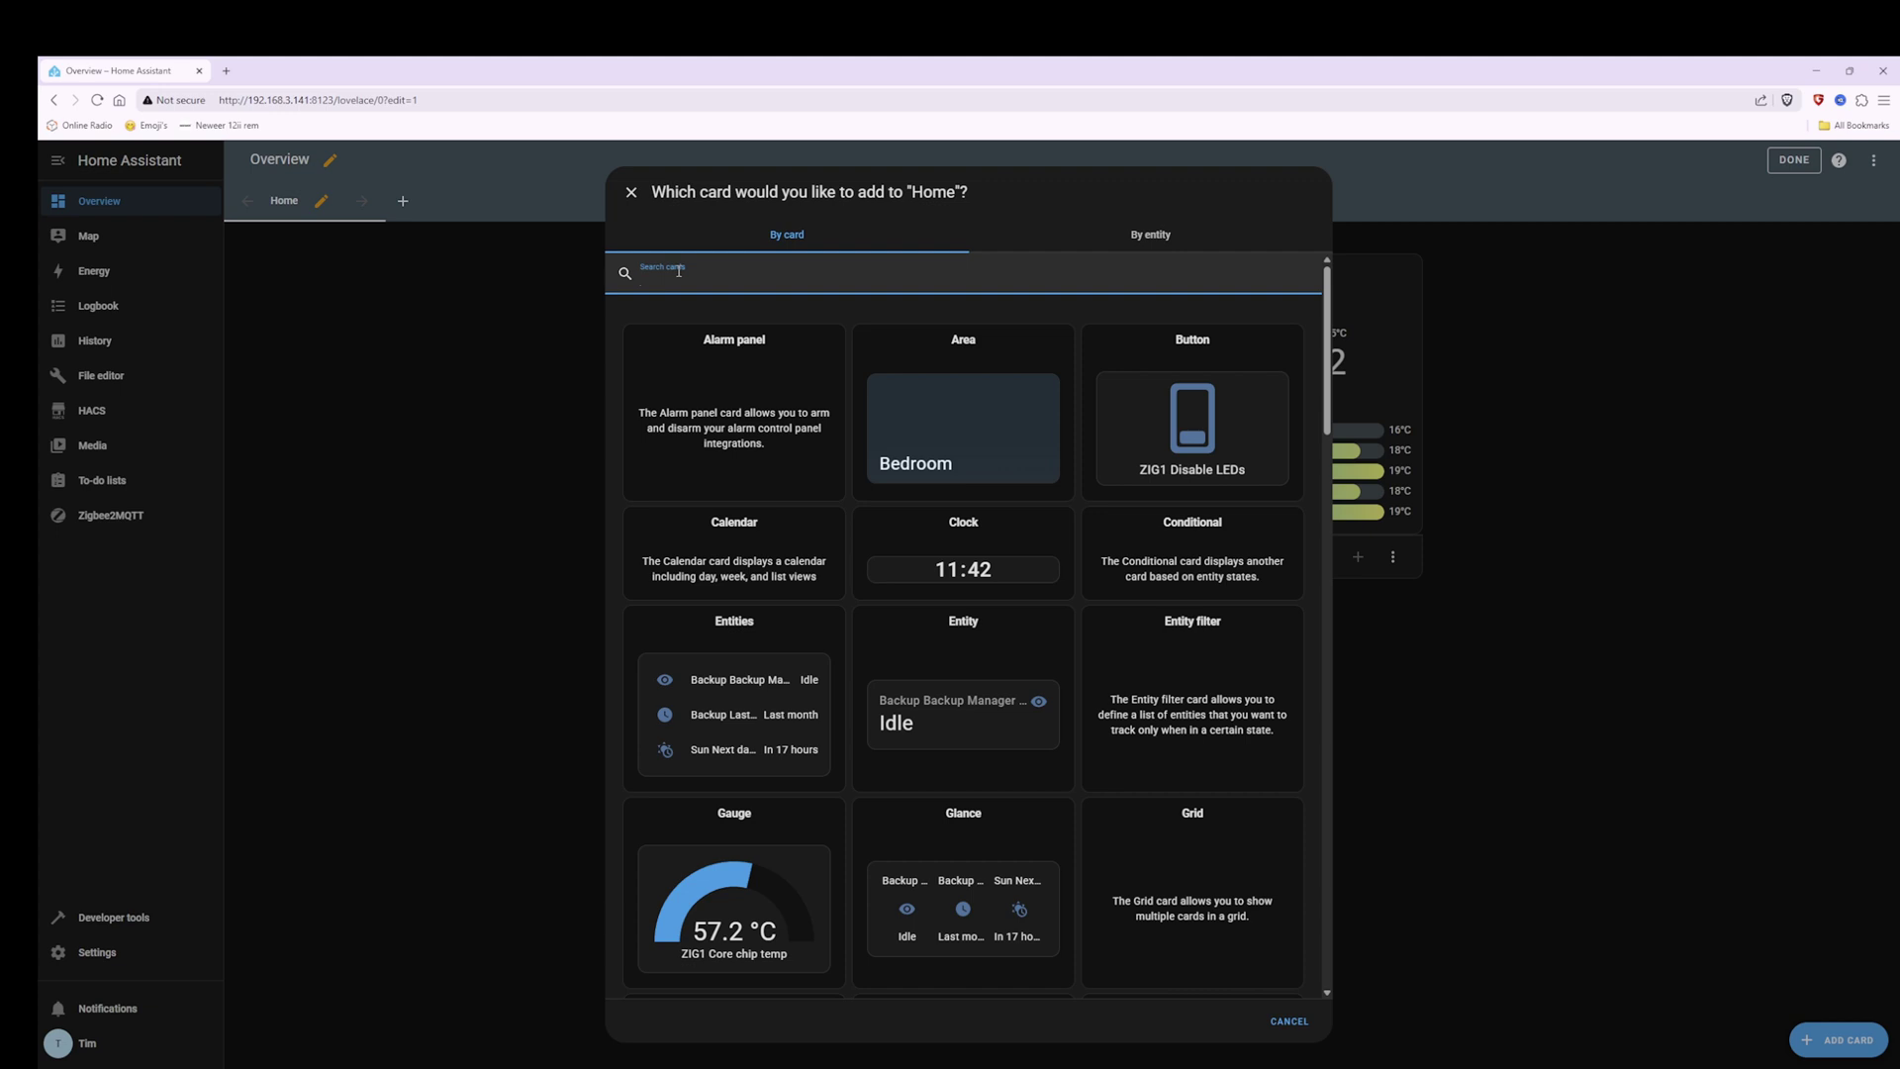
text(vert)
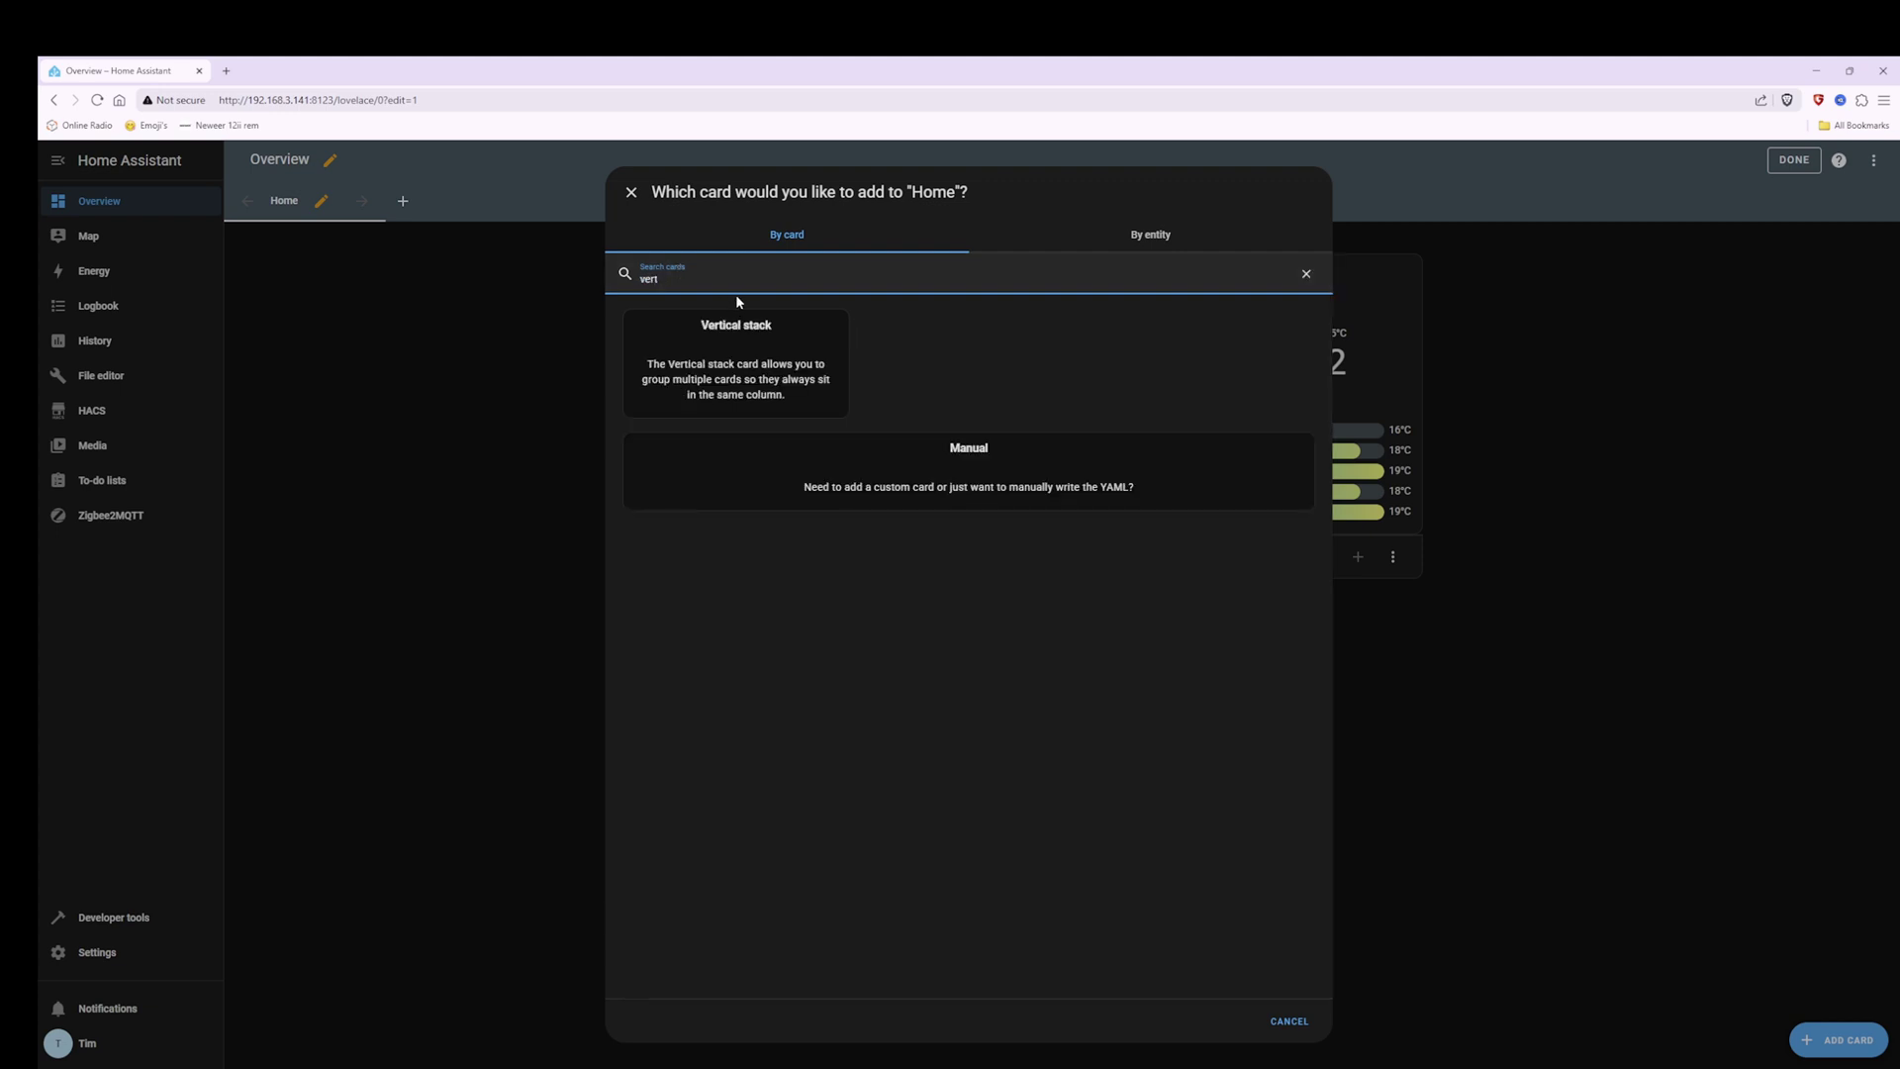
click(752, 367)
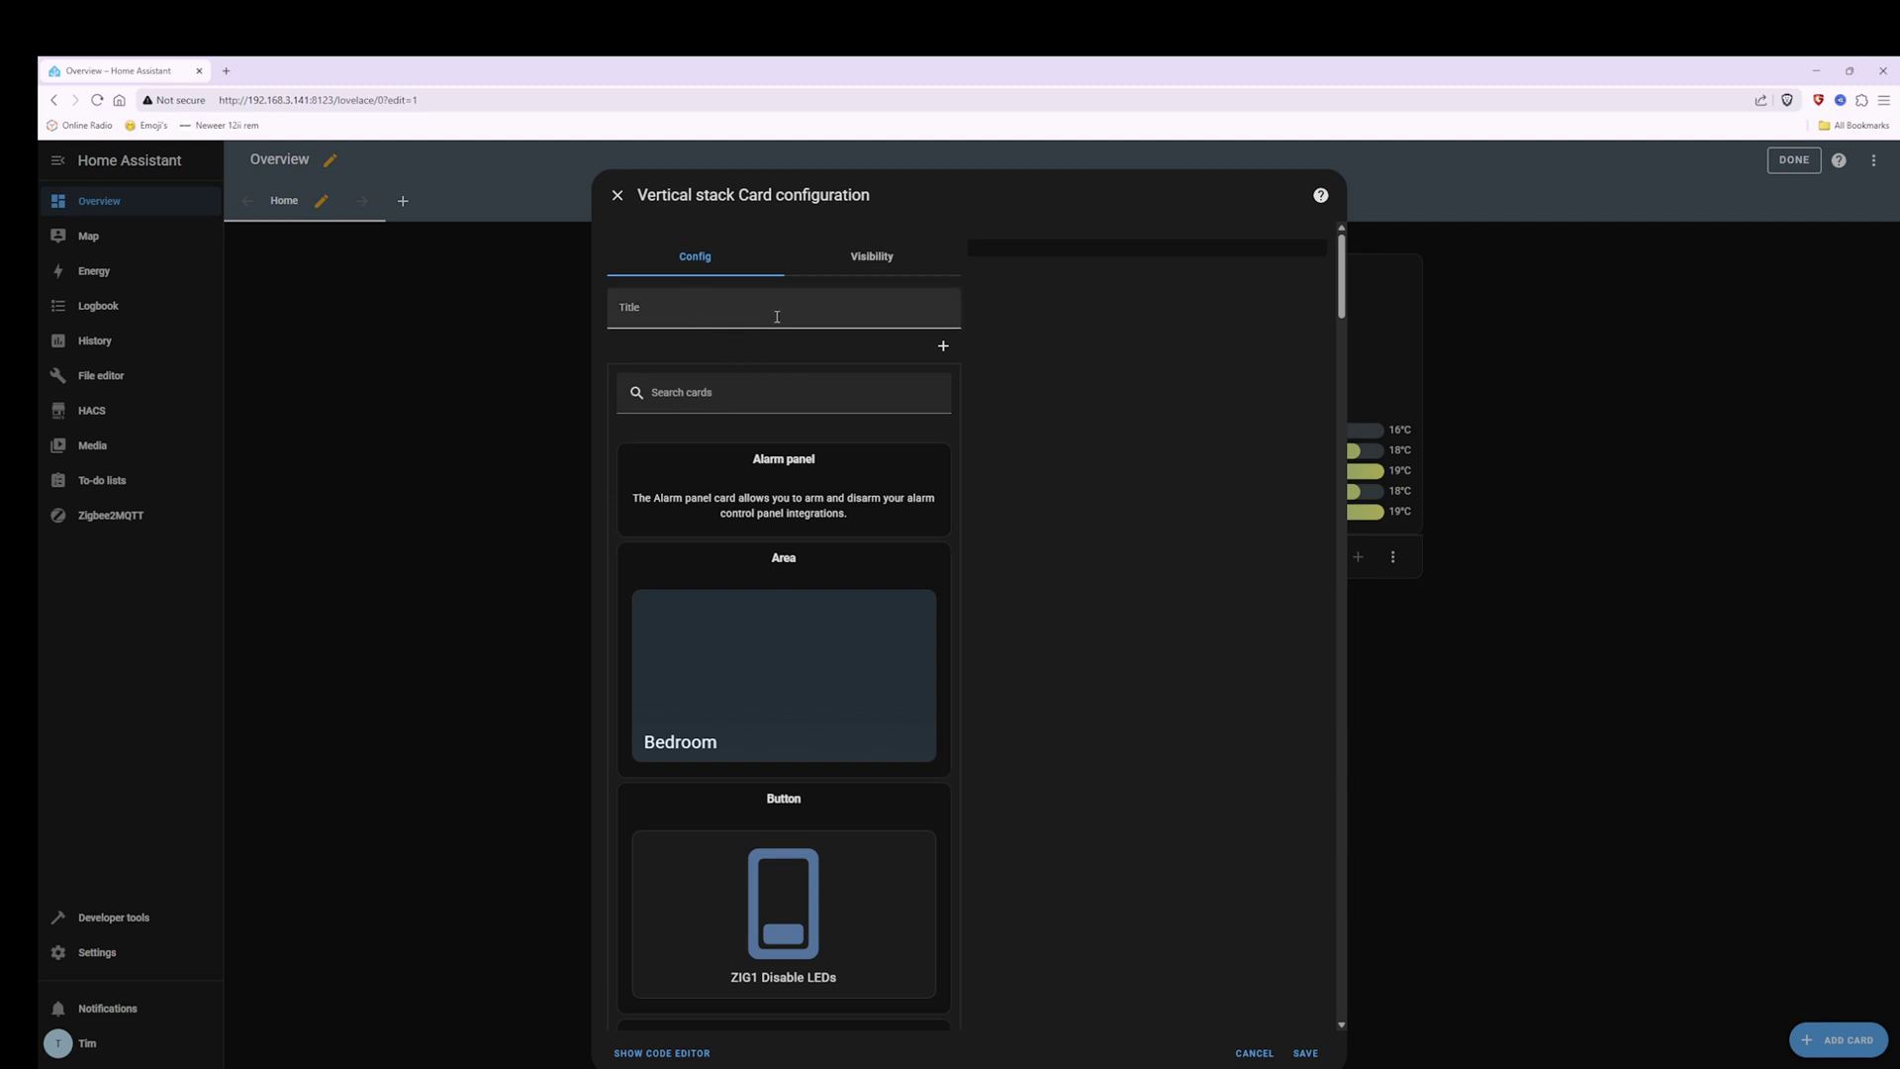
Add a Bubble Card as the first card of the vertical stack and set its card type to Pop-up.
click(733, 396)
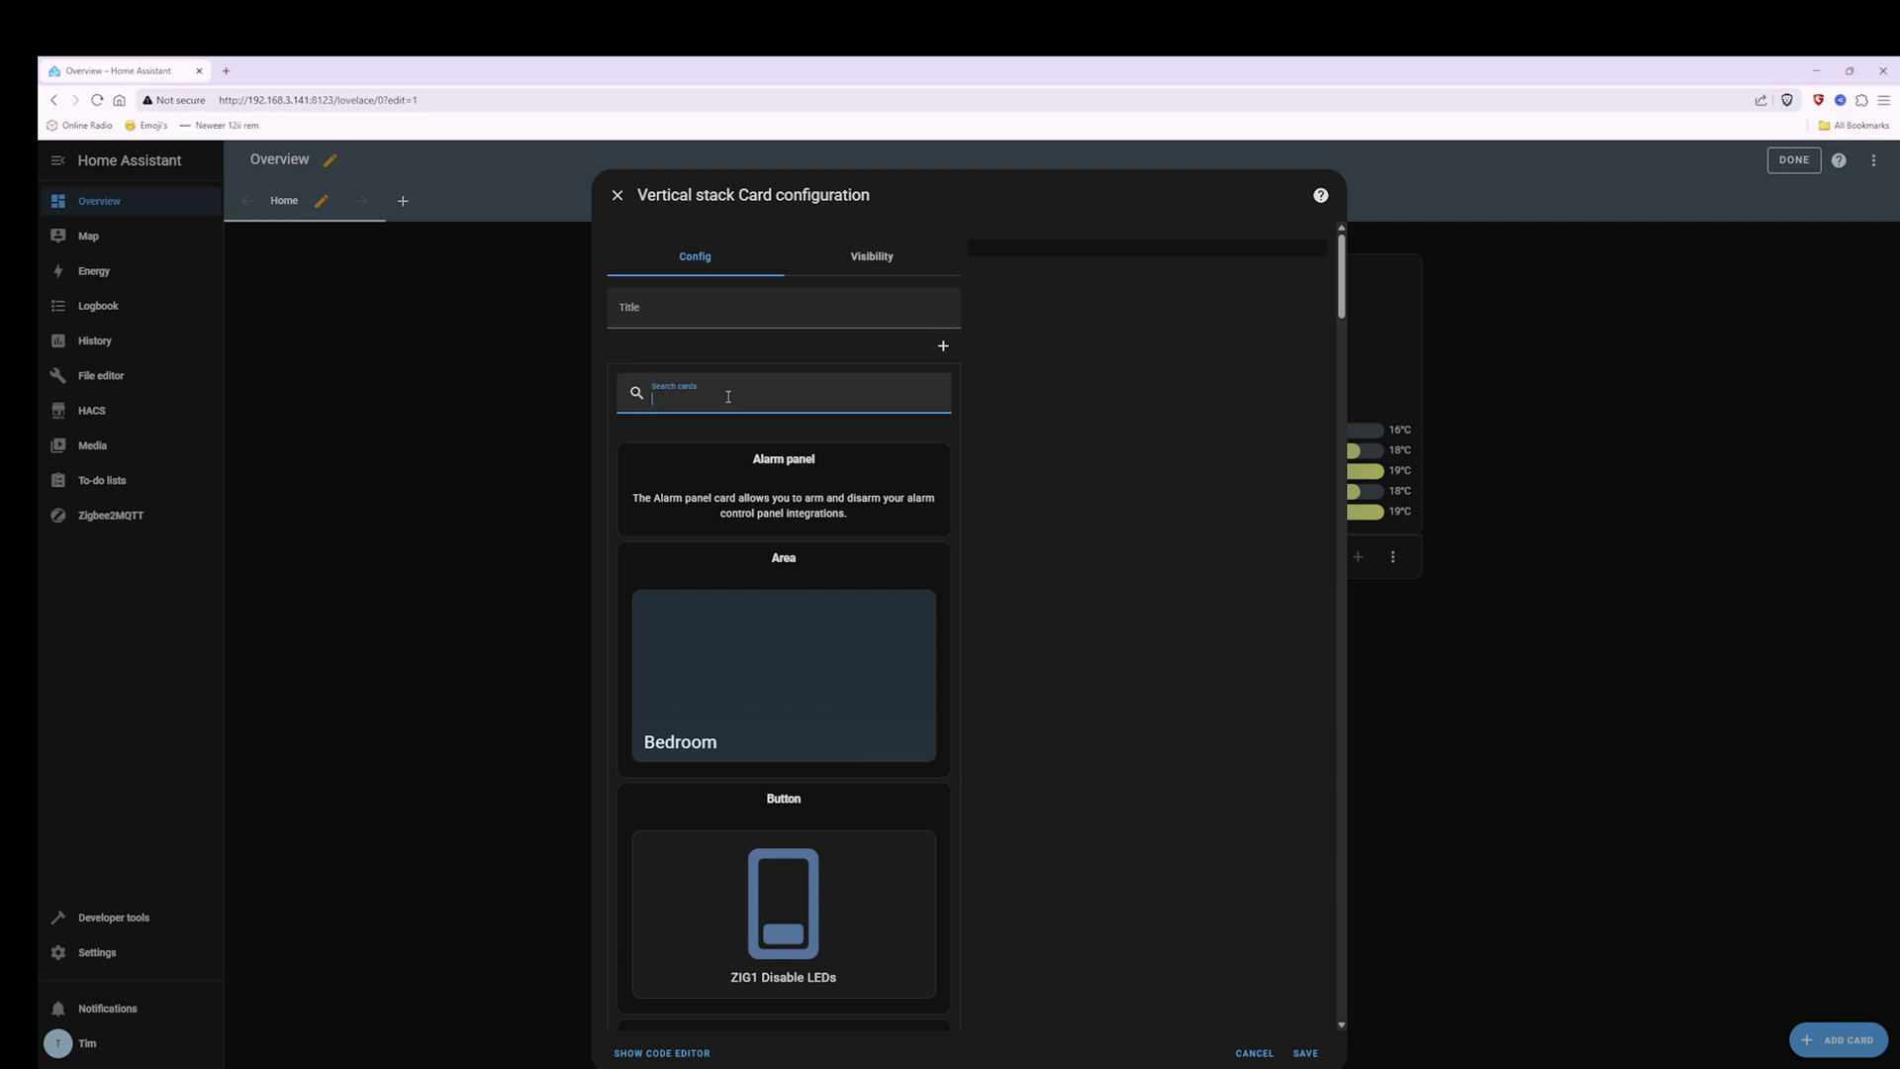
text(bubb)
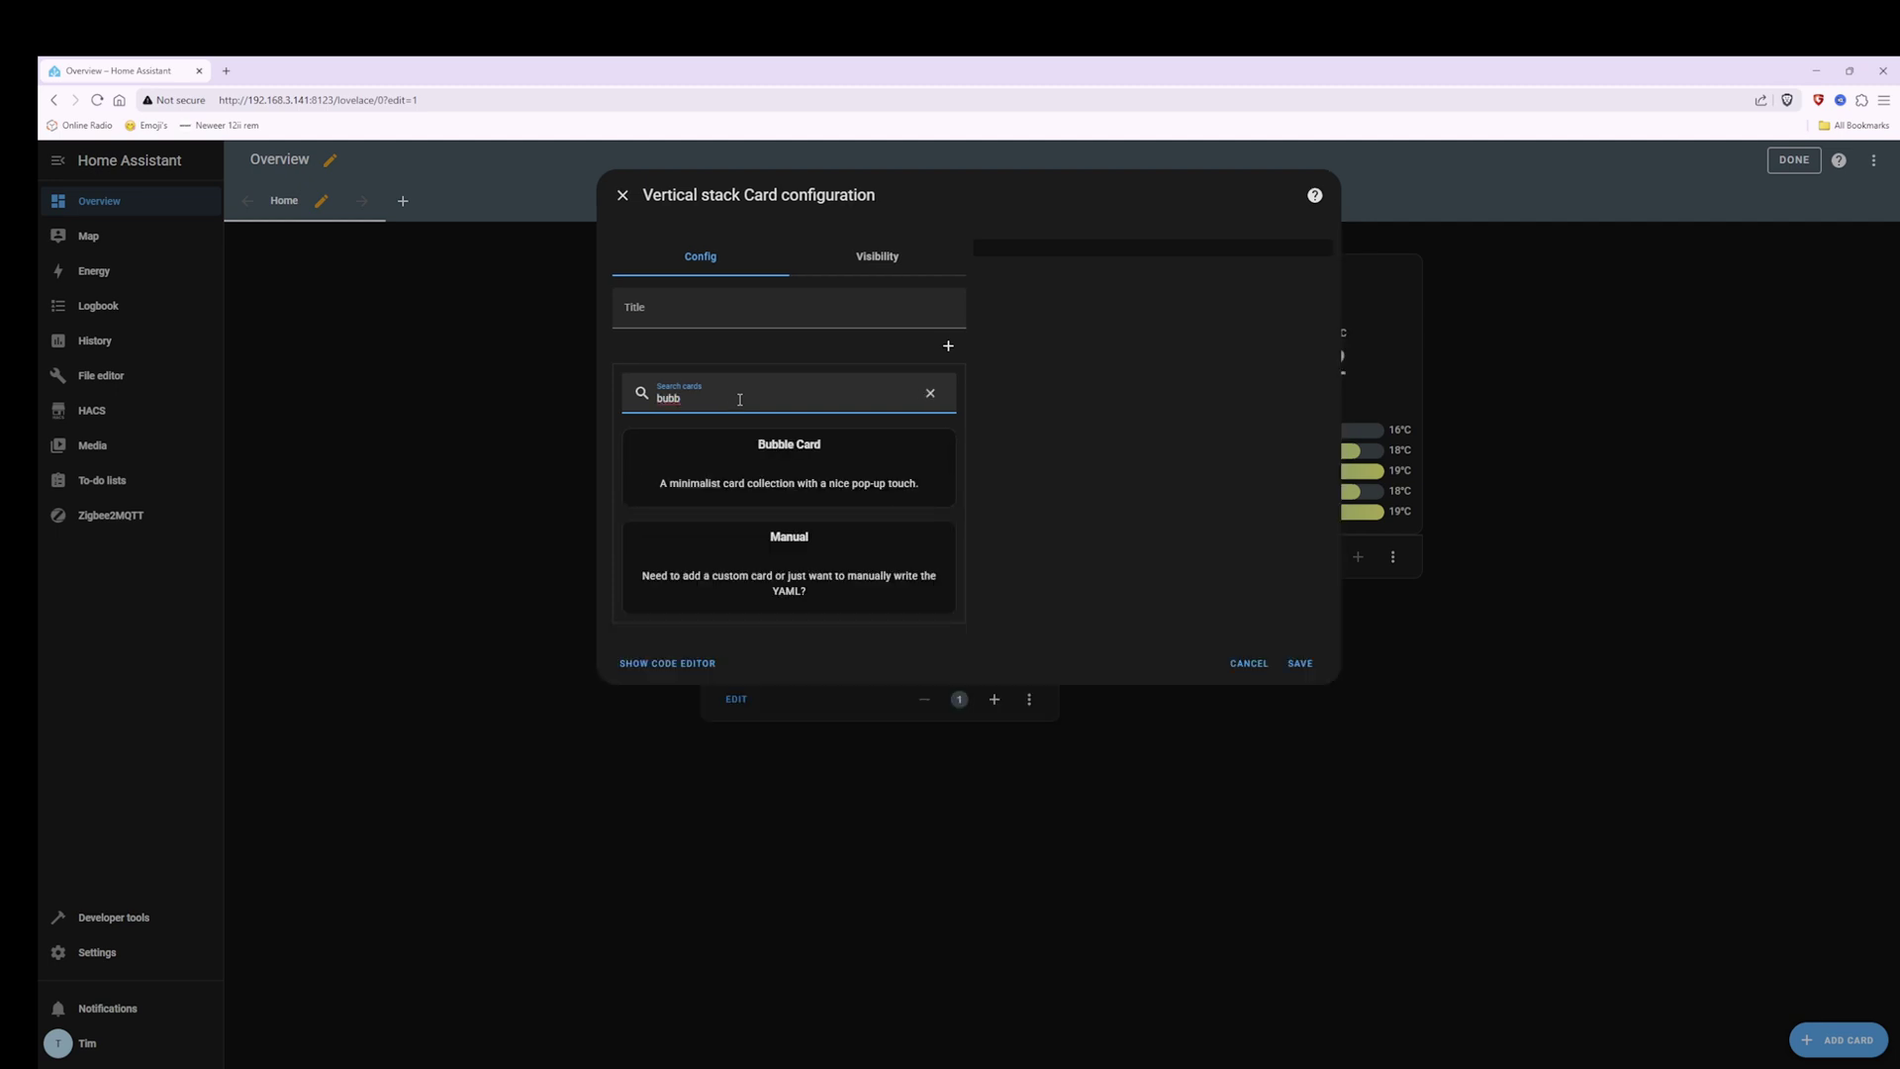
click(803, 481)
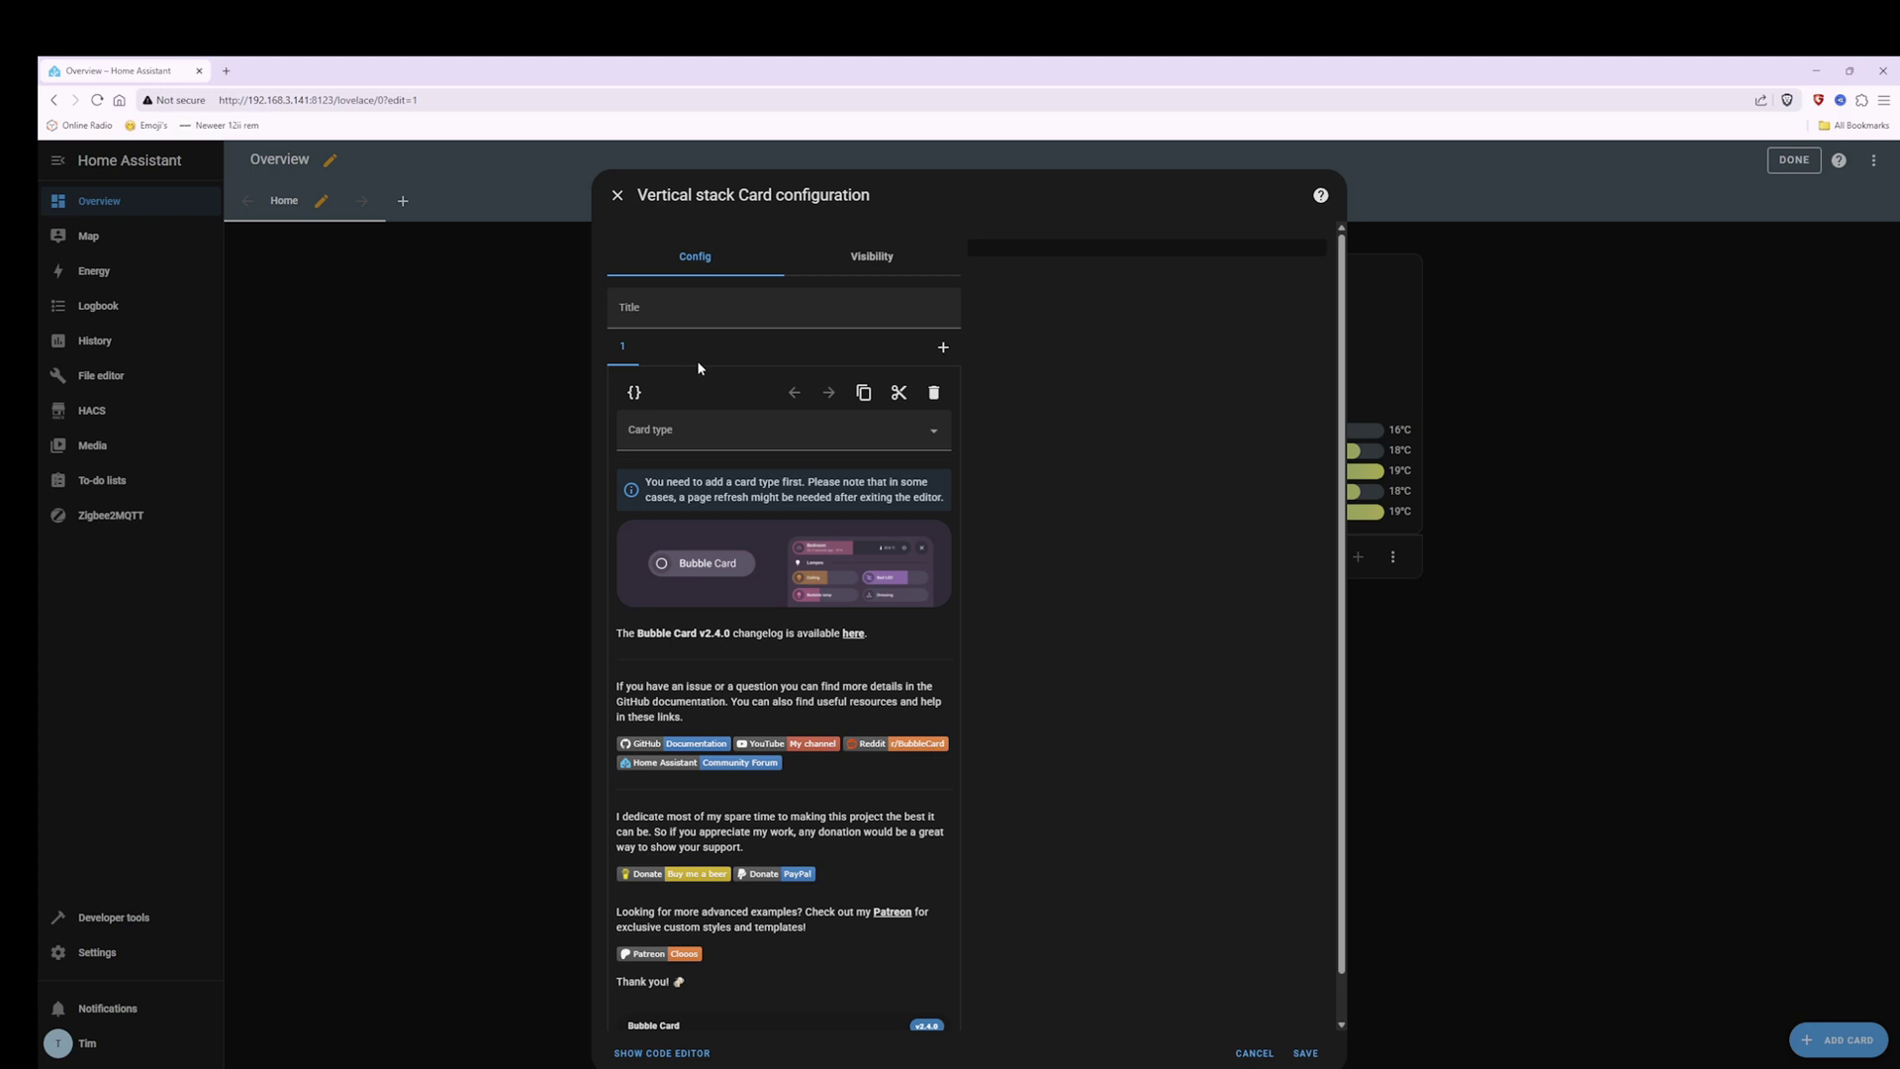
click(935, 437)
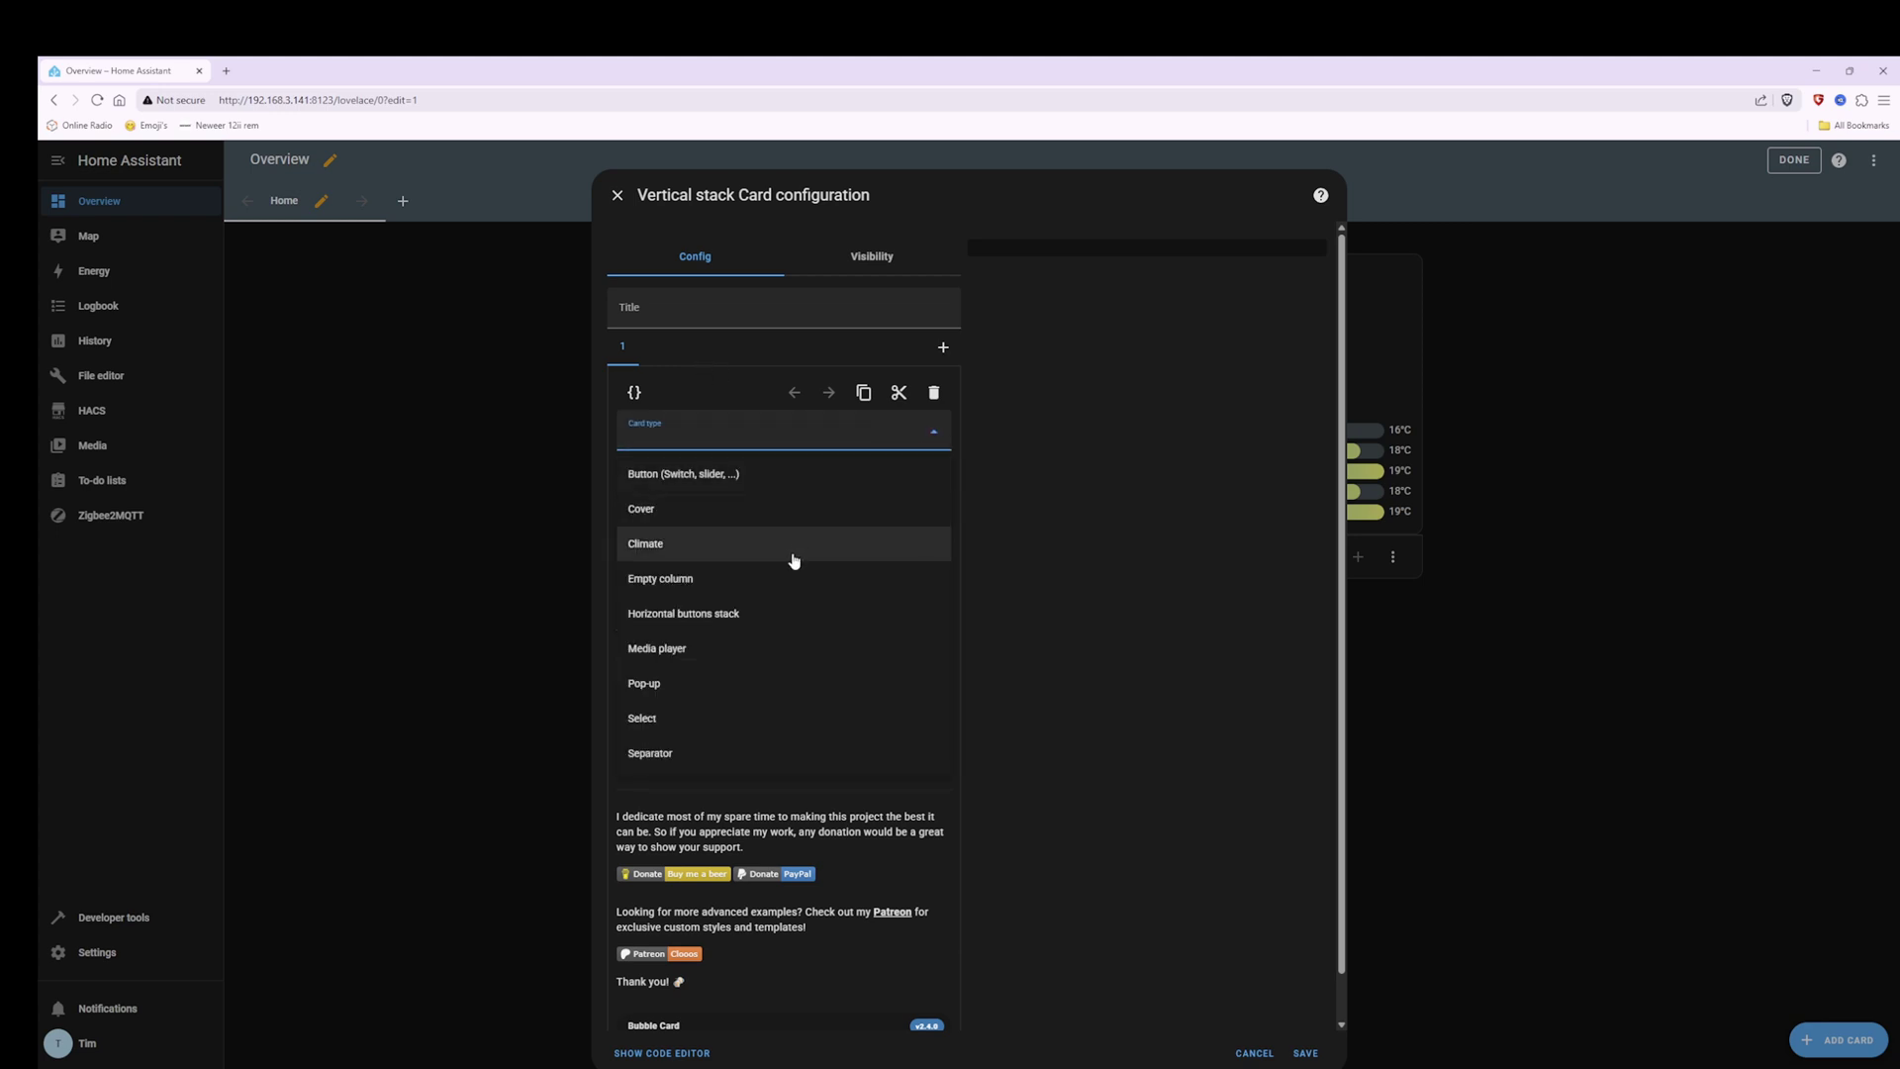
click(699, 685)
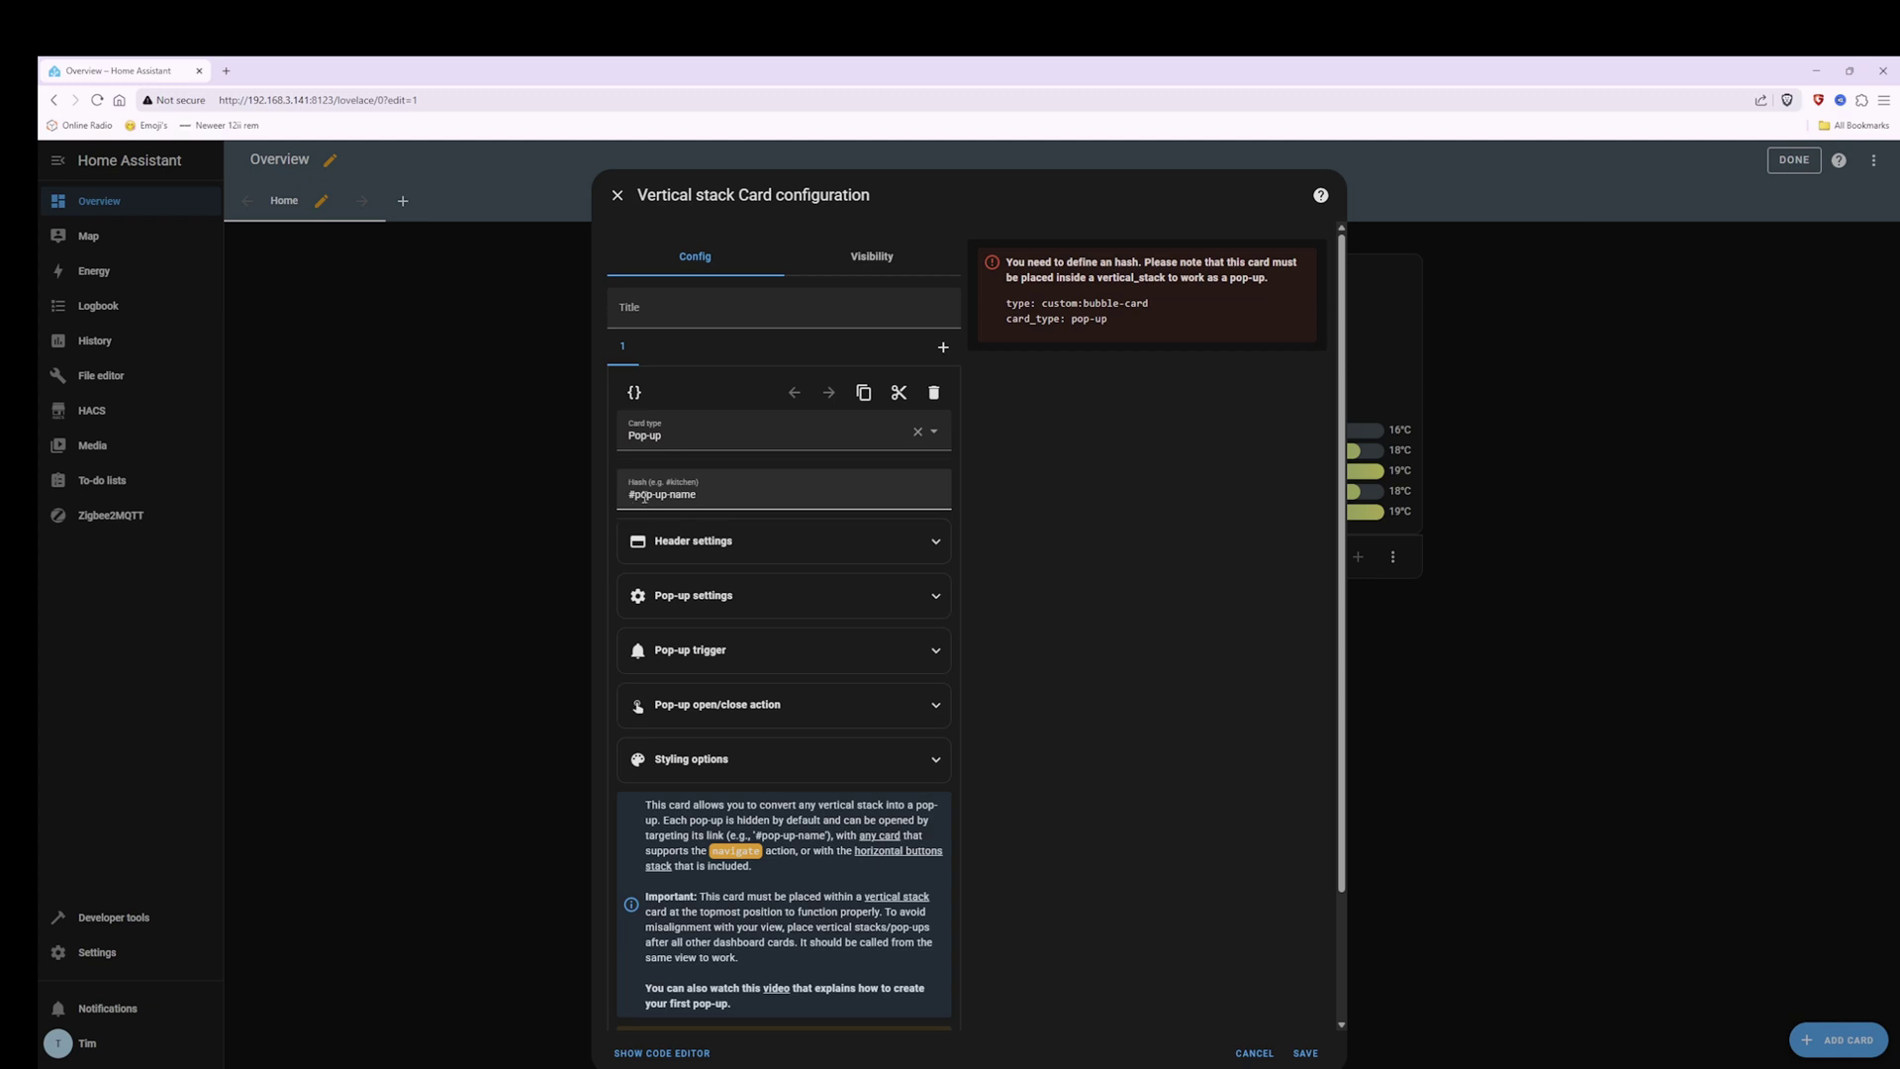
Replace the pop-up's placeholder hash with #doorbell.
click(710, 497)
key(BackSpace)
key(BackSpace)
key(BackSpace)
key(BackSpace)
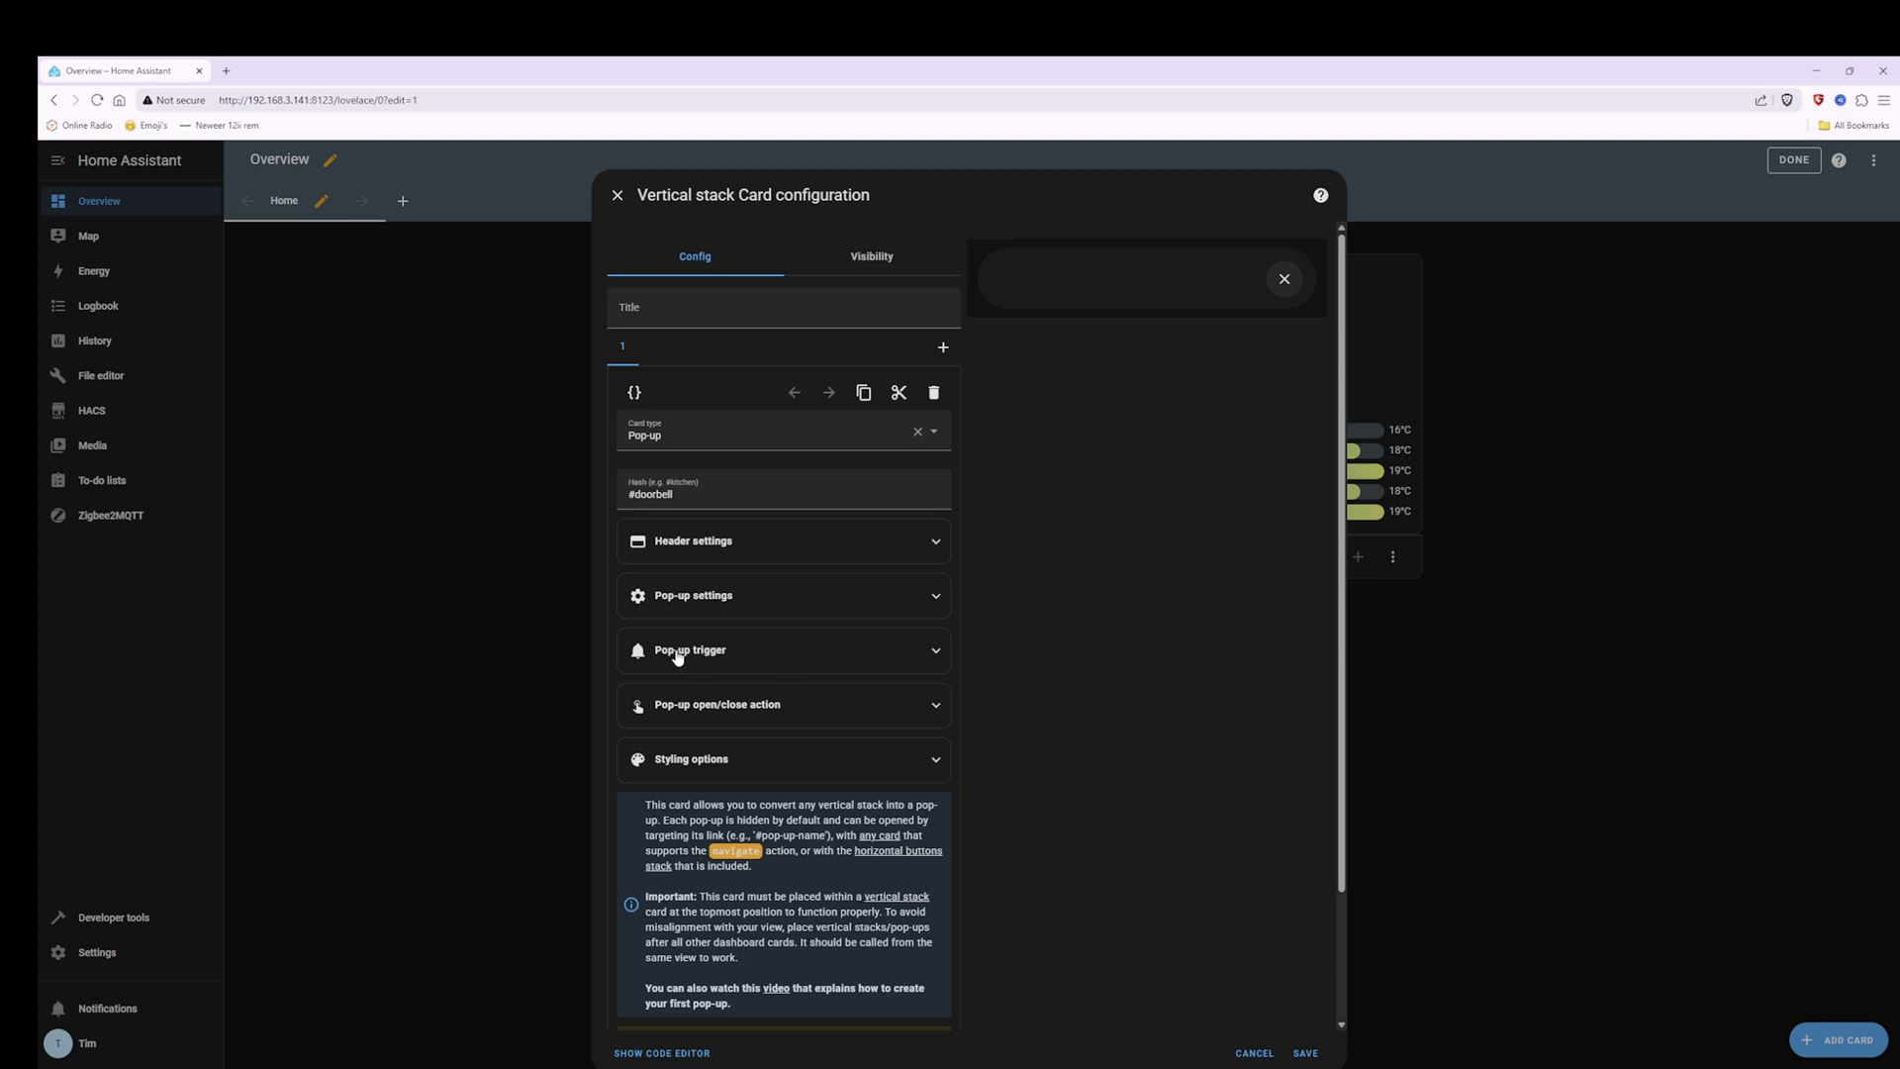
Add an Entity state condition to the Bubble Card's pop-up trigger.
click(937, 654)
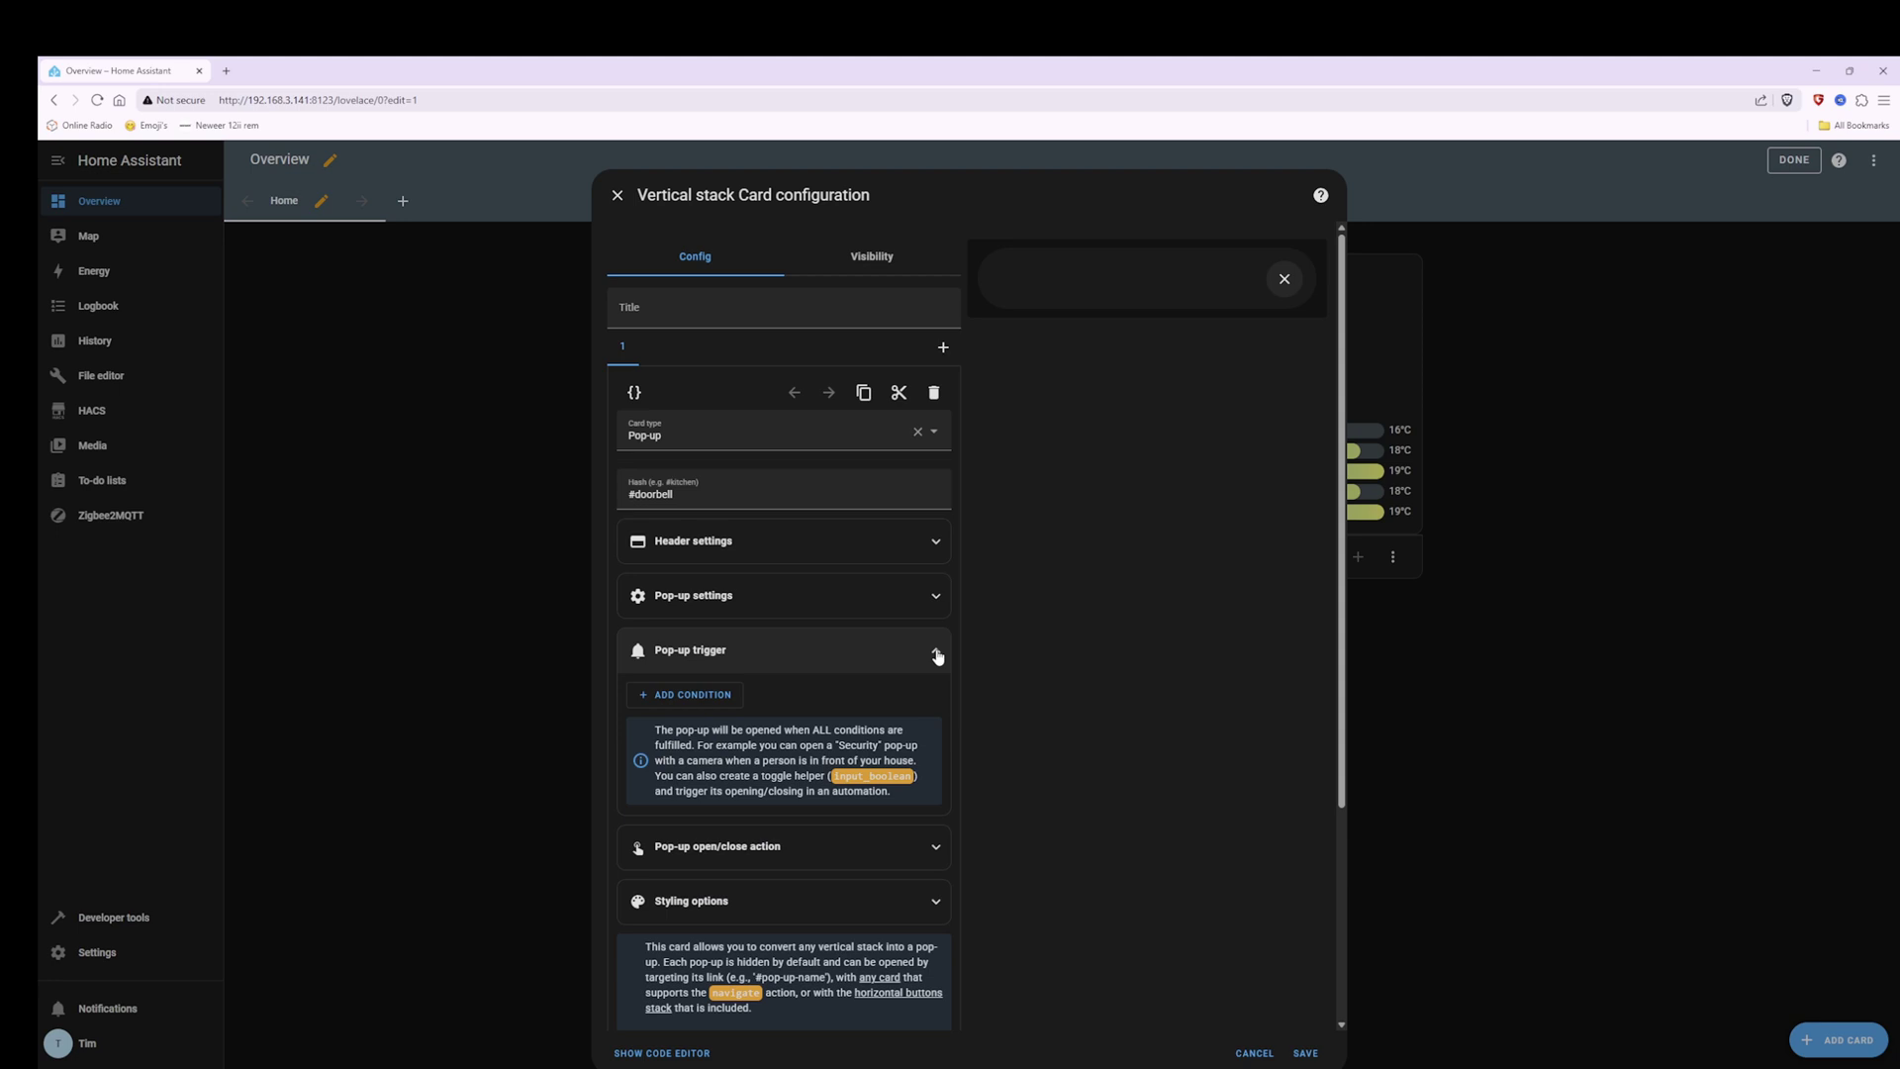
click(695, 702)
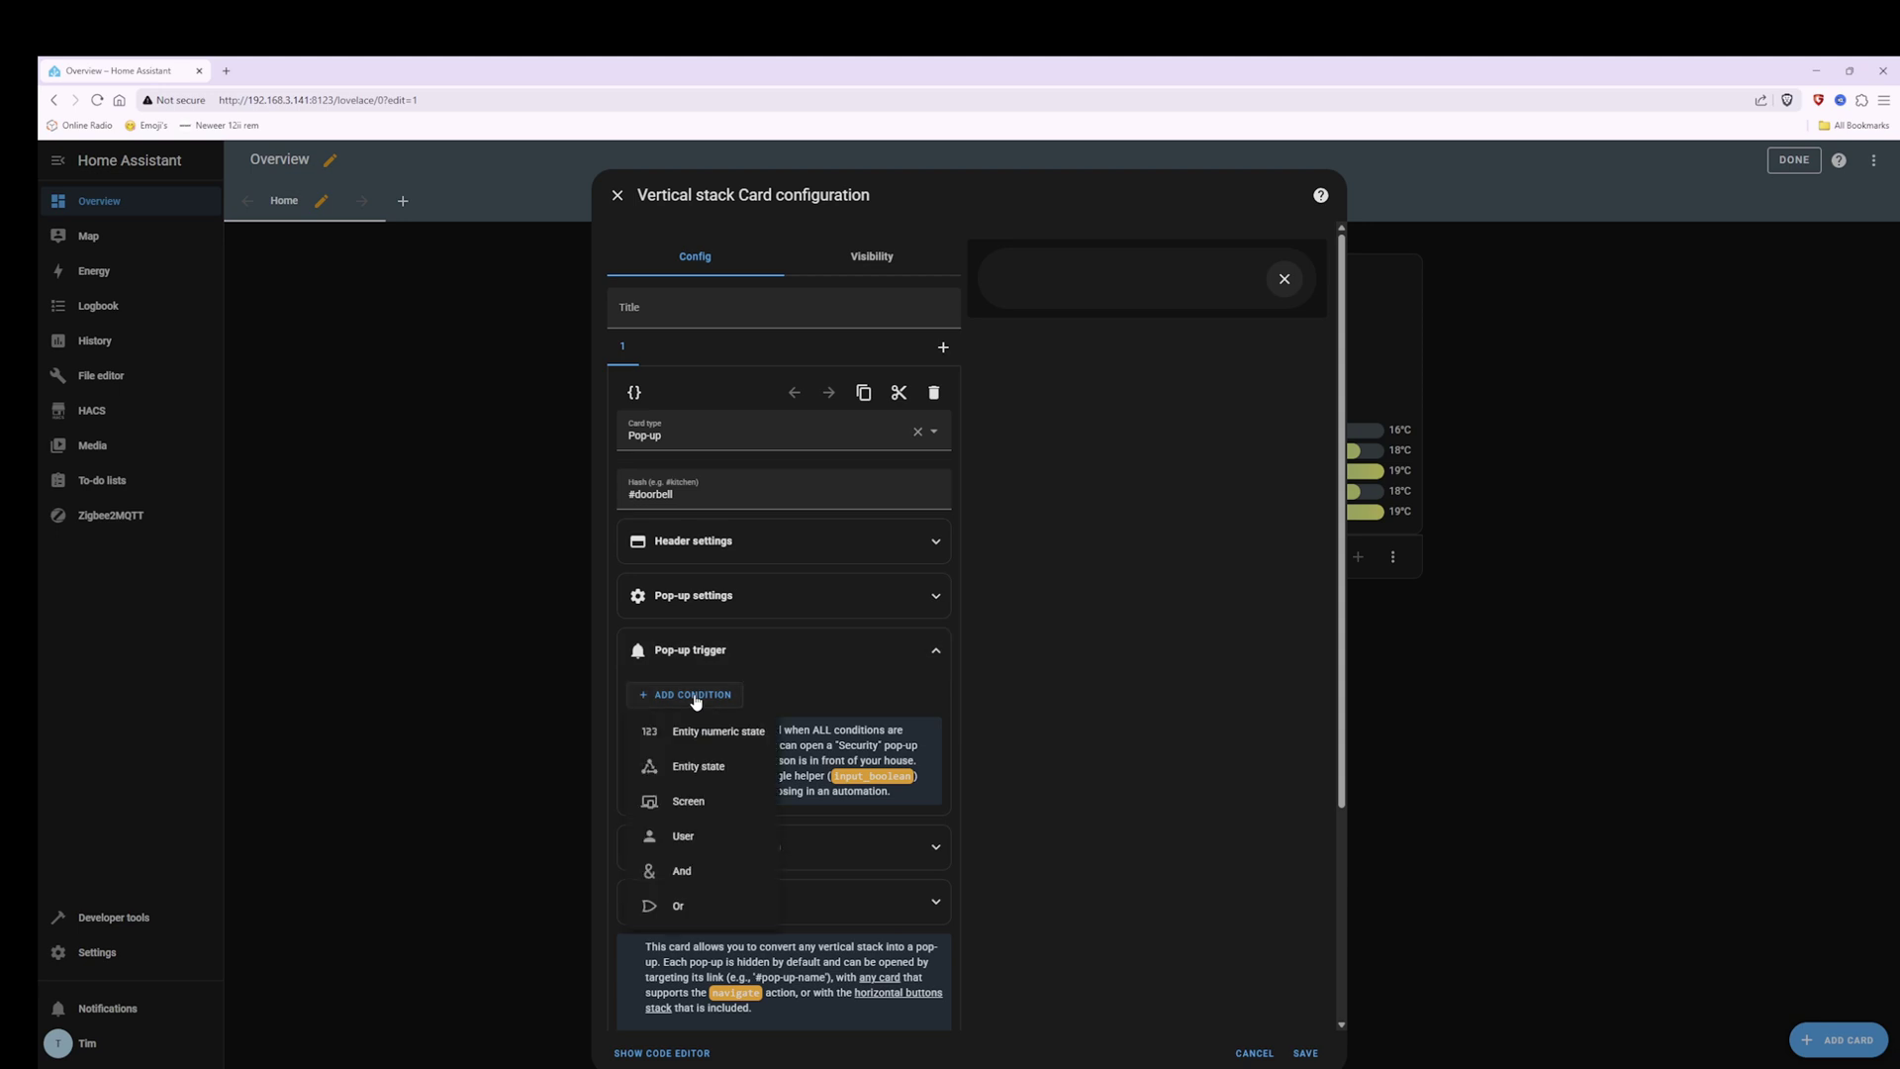
click(710, 767)
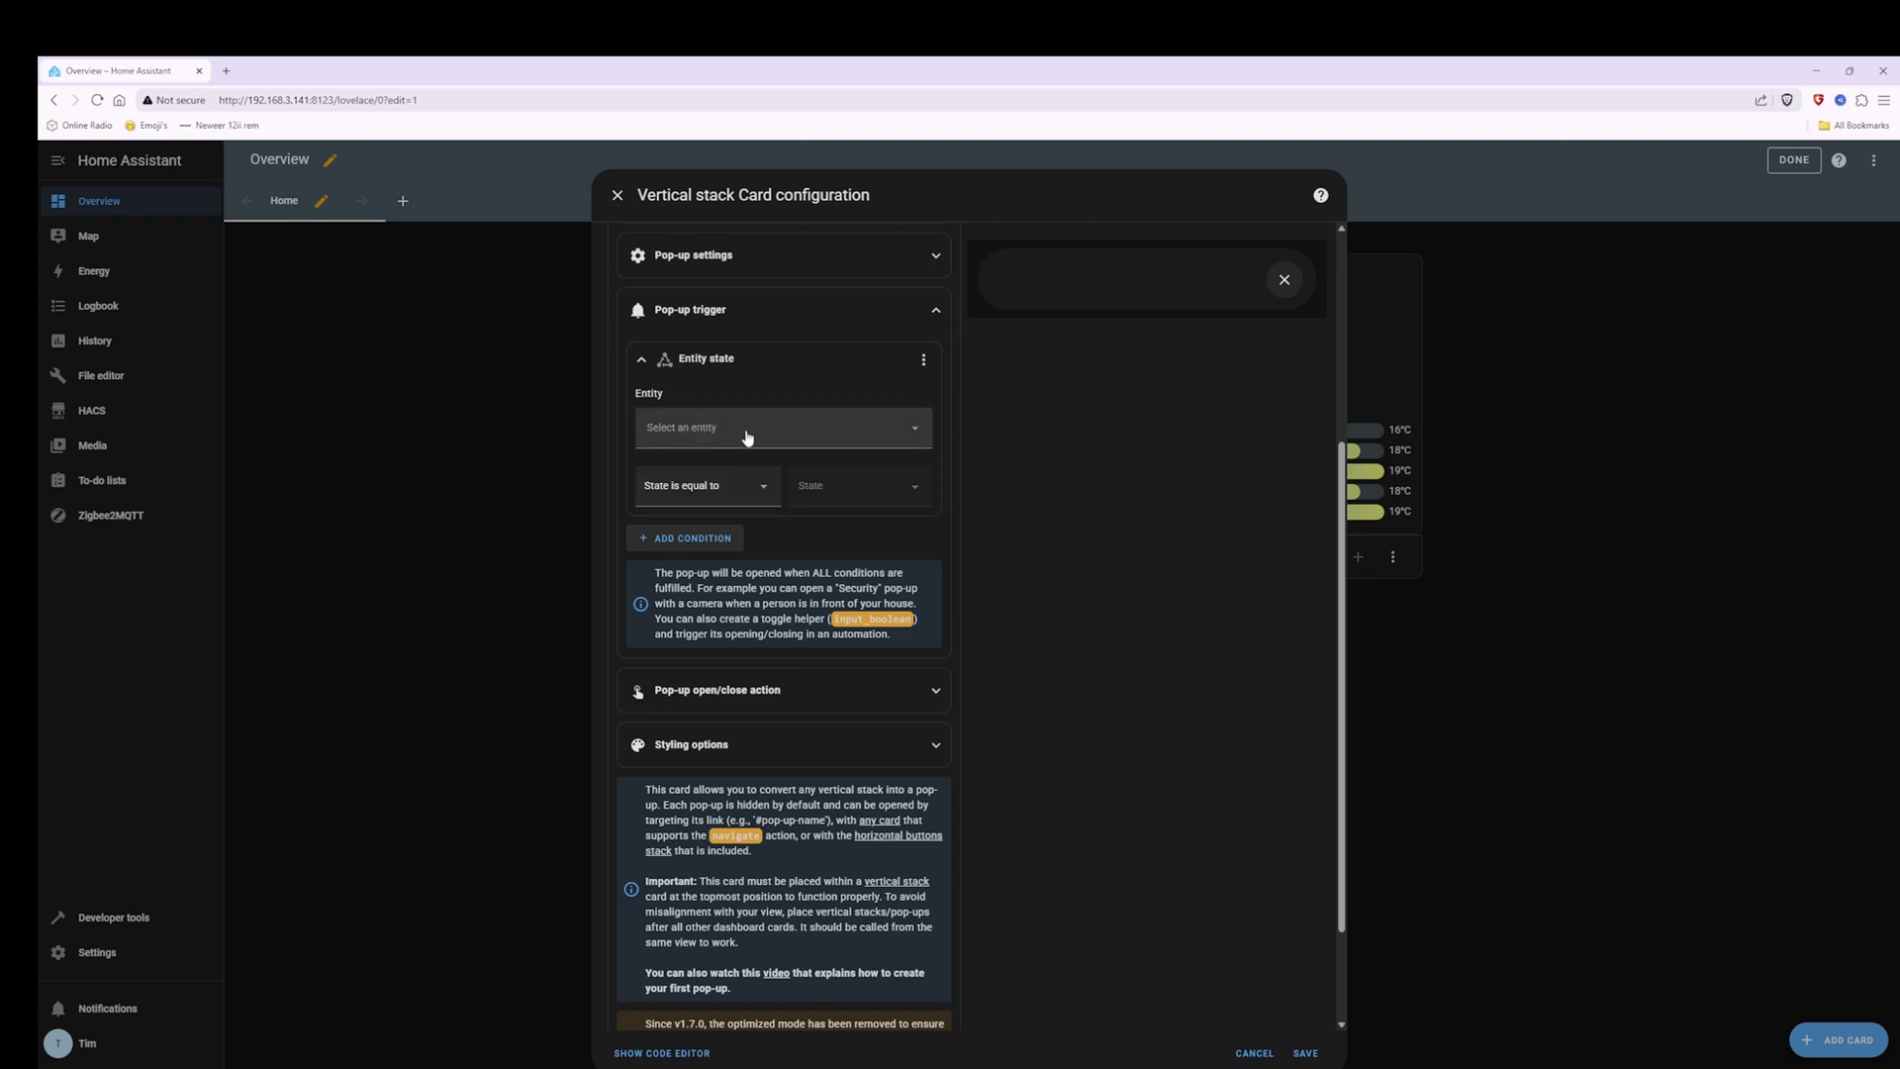
Set the trigger condition to the DBL1 Visitor binary sensor with its state equal to On.
click(919, 434)
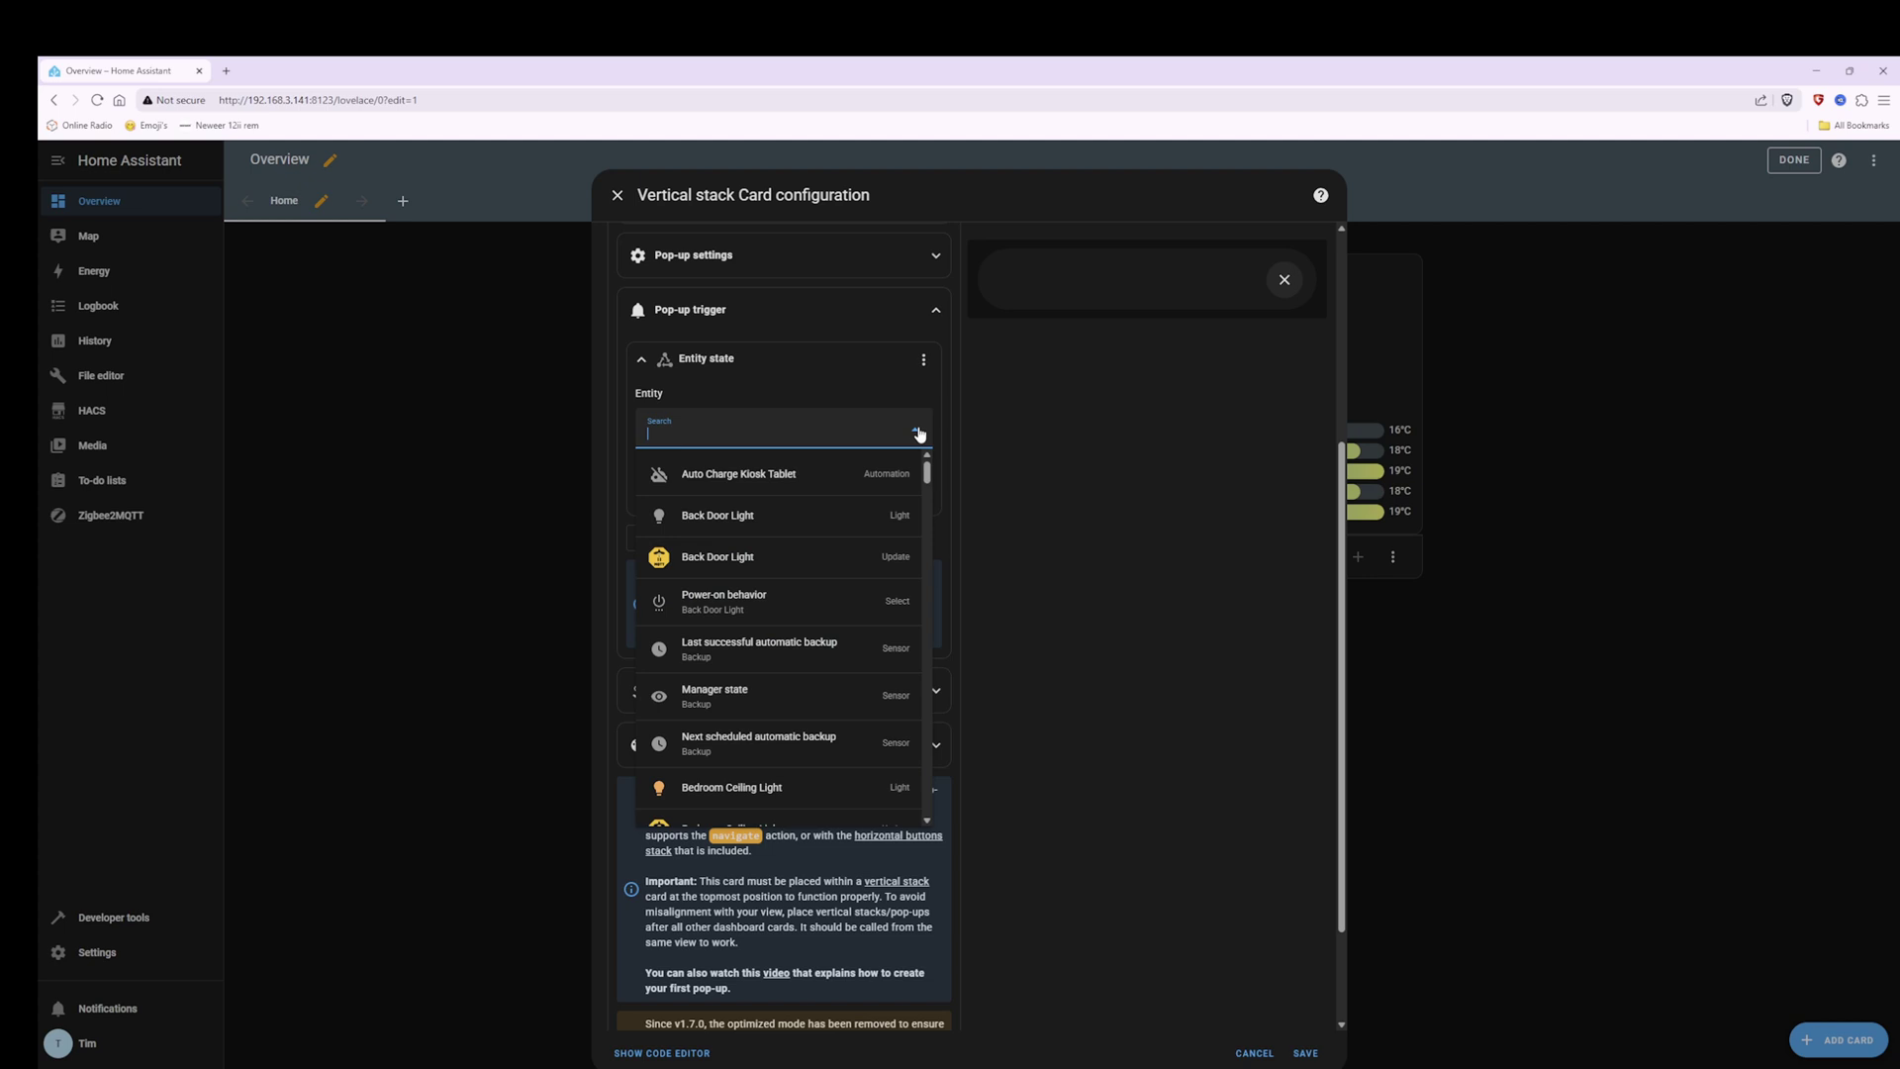
text(dbl)
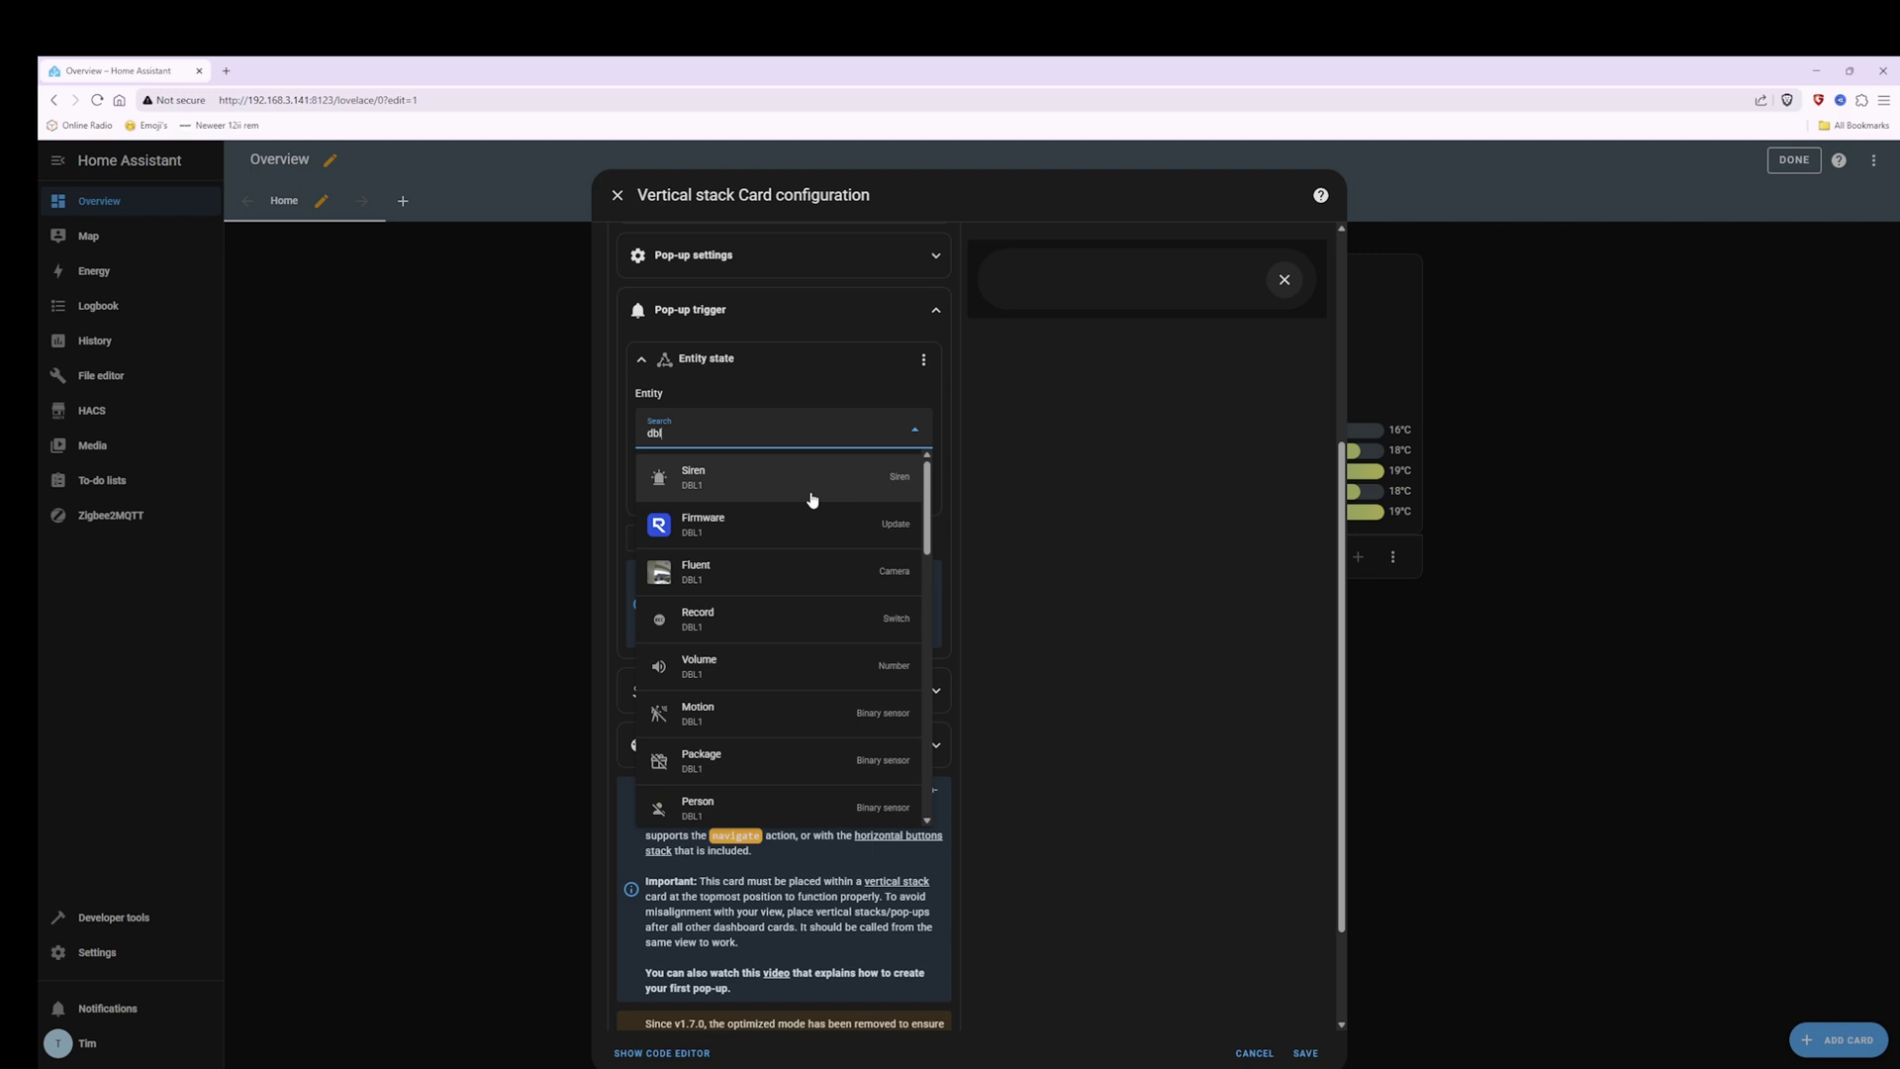
scroll(754, 566, down, 2)
scroll(759, 569, down, 5)
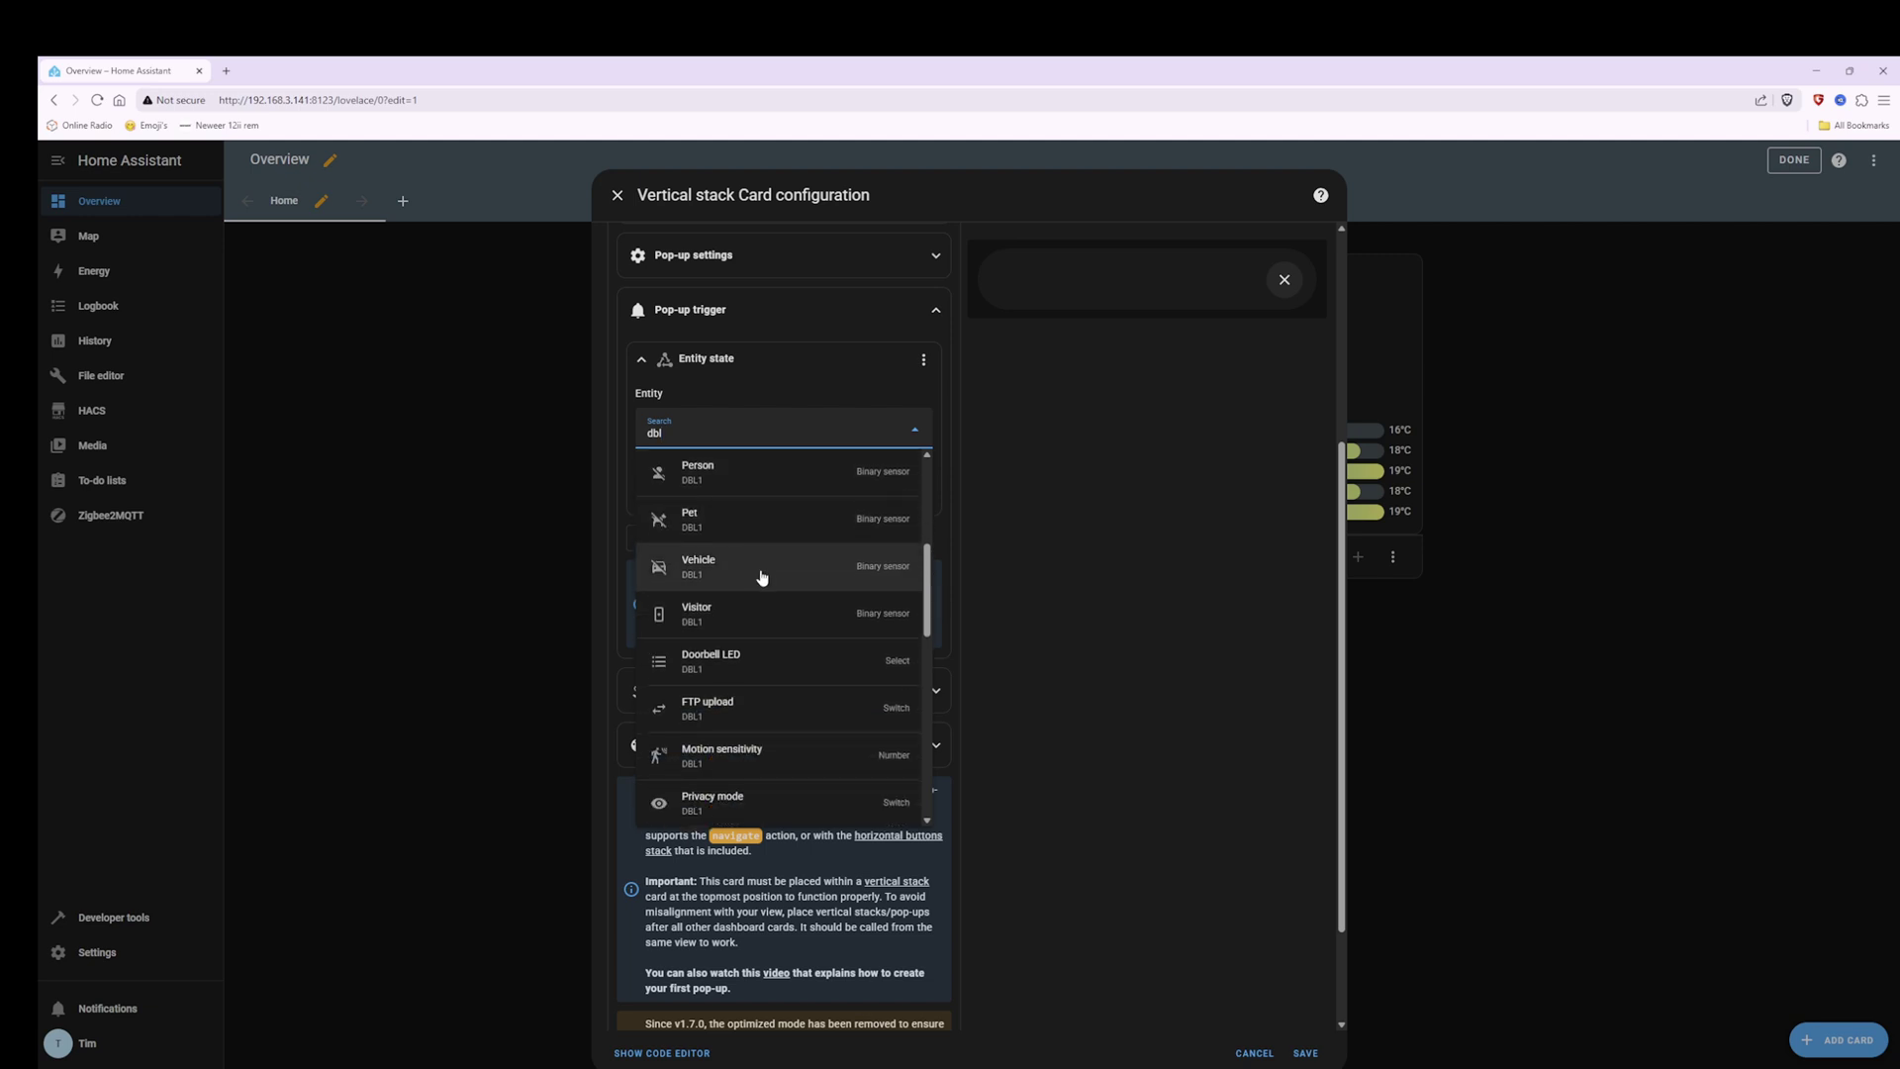
scroll(761, 577, down, 1)
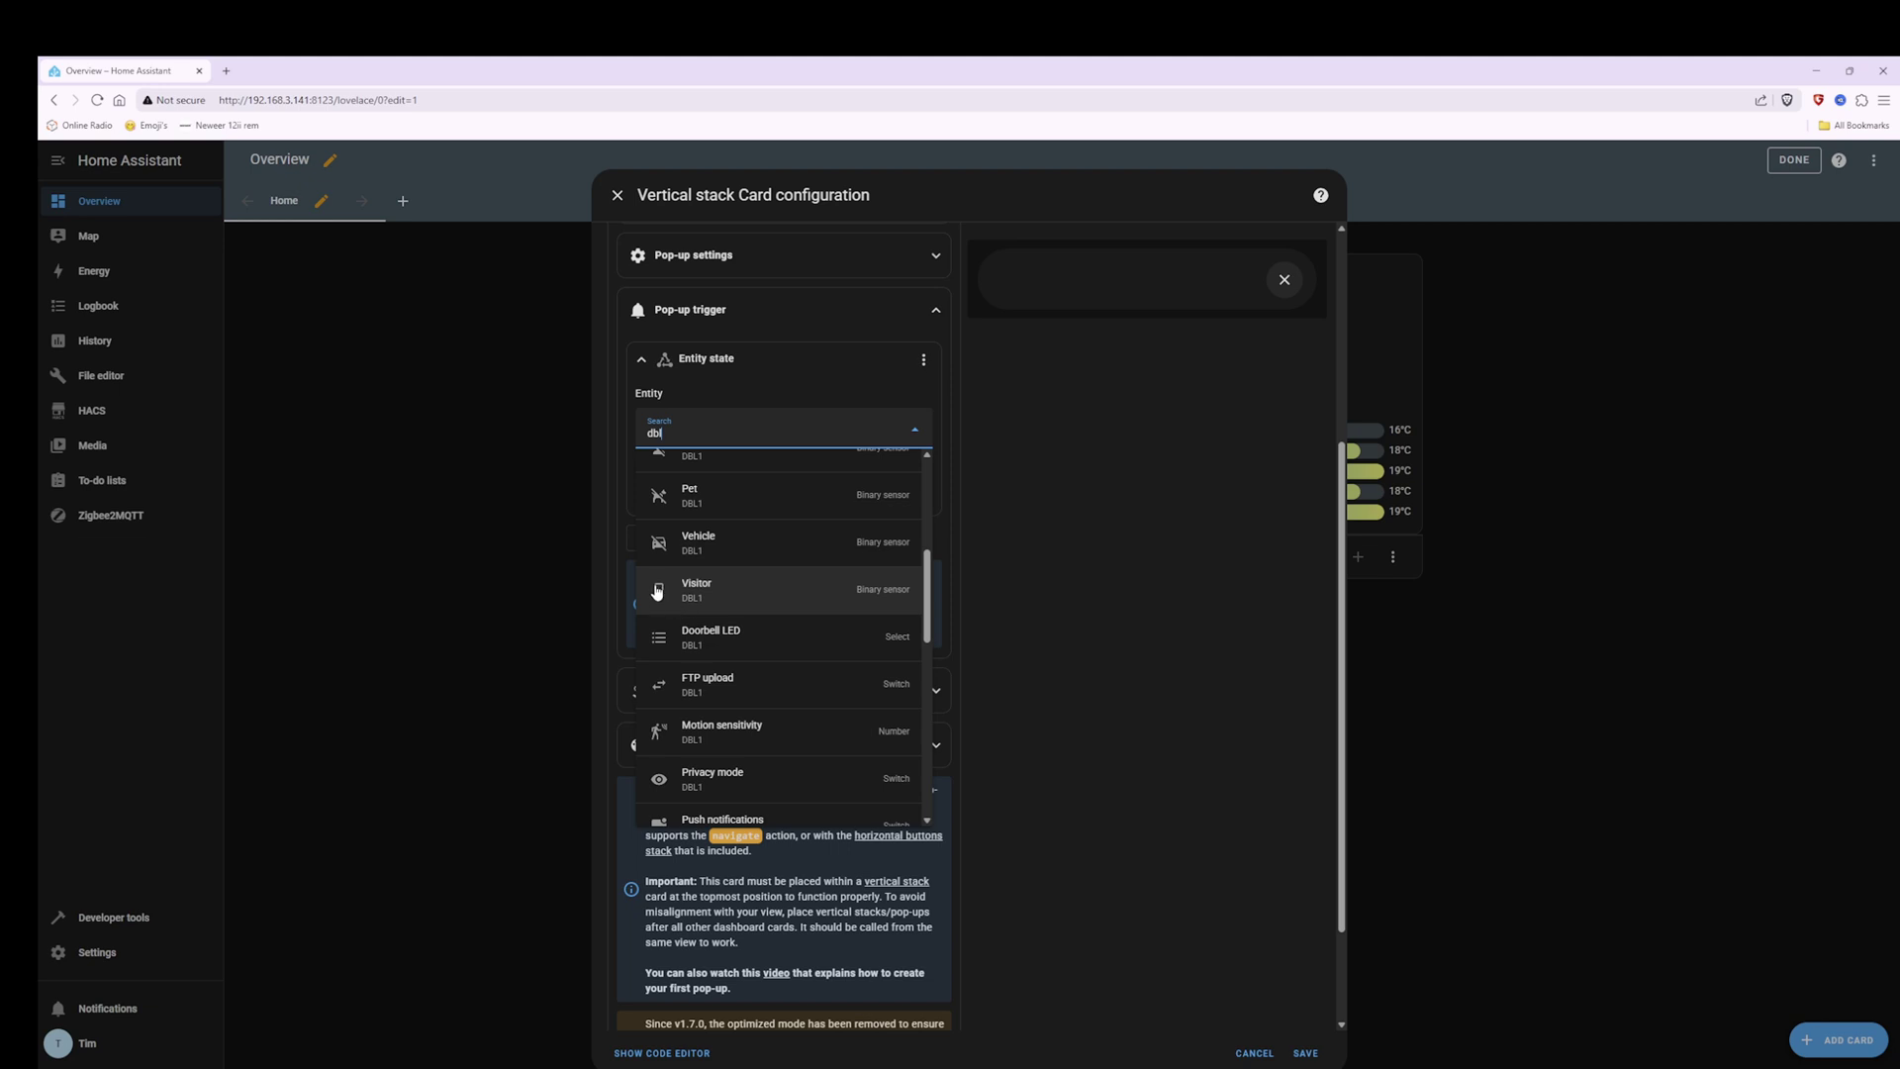
click(712, 597)
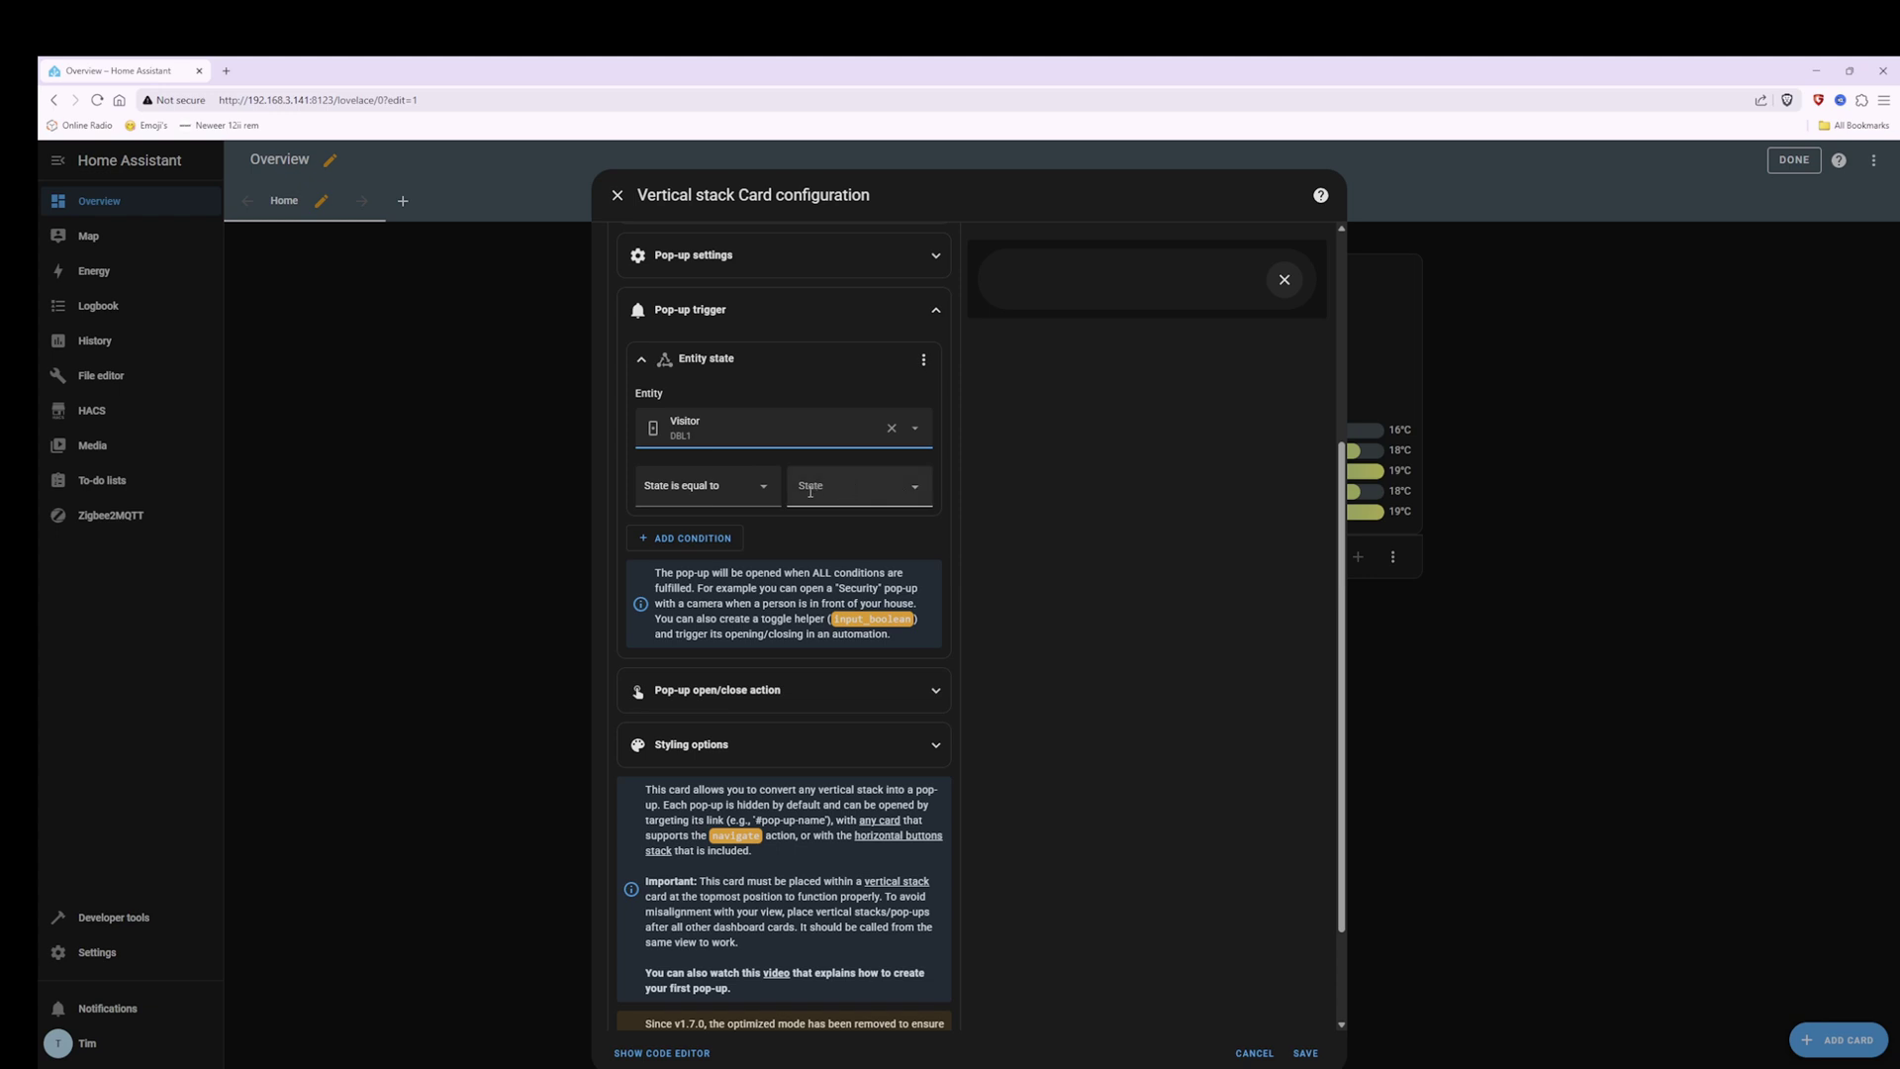
click(917, 495)
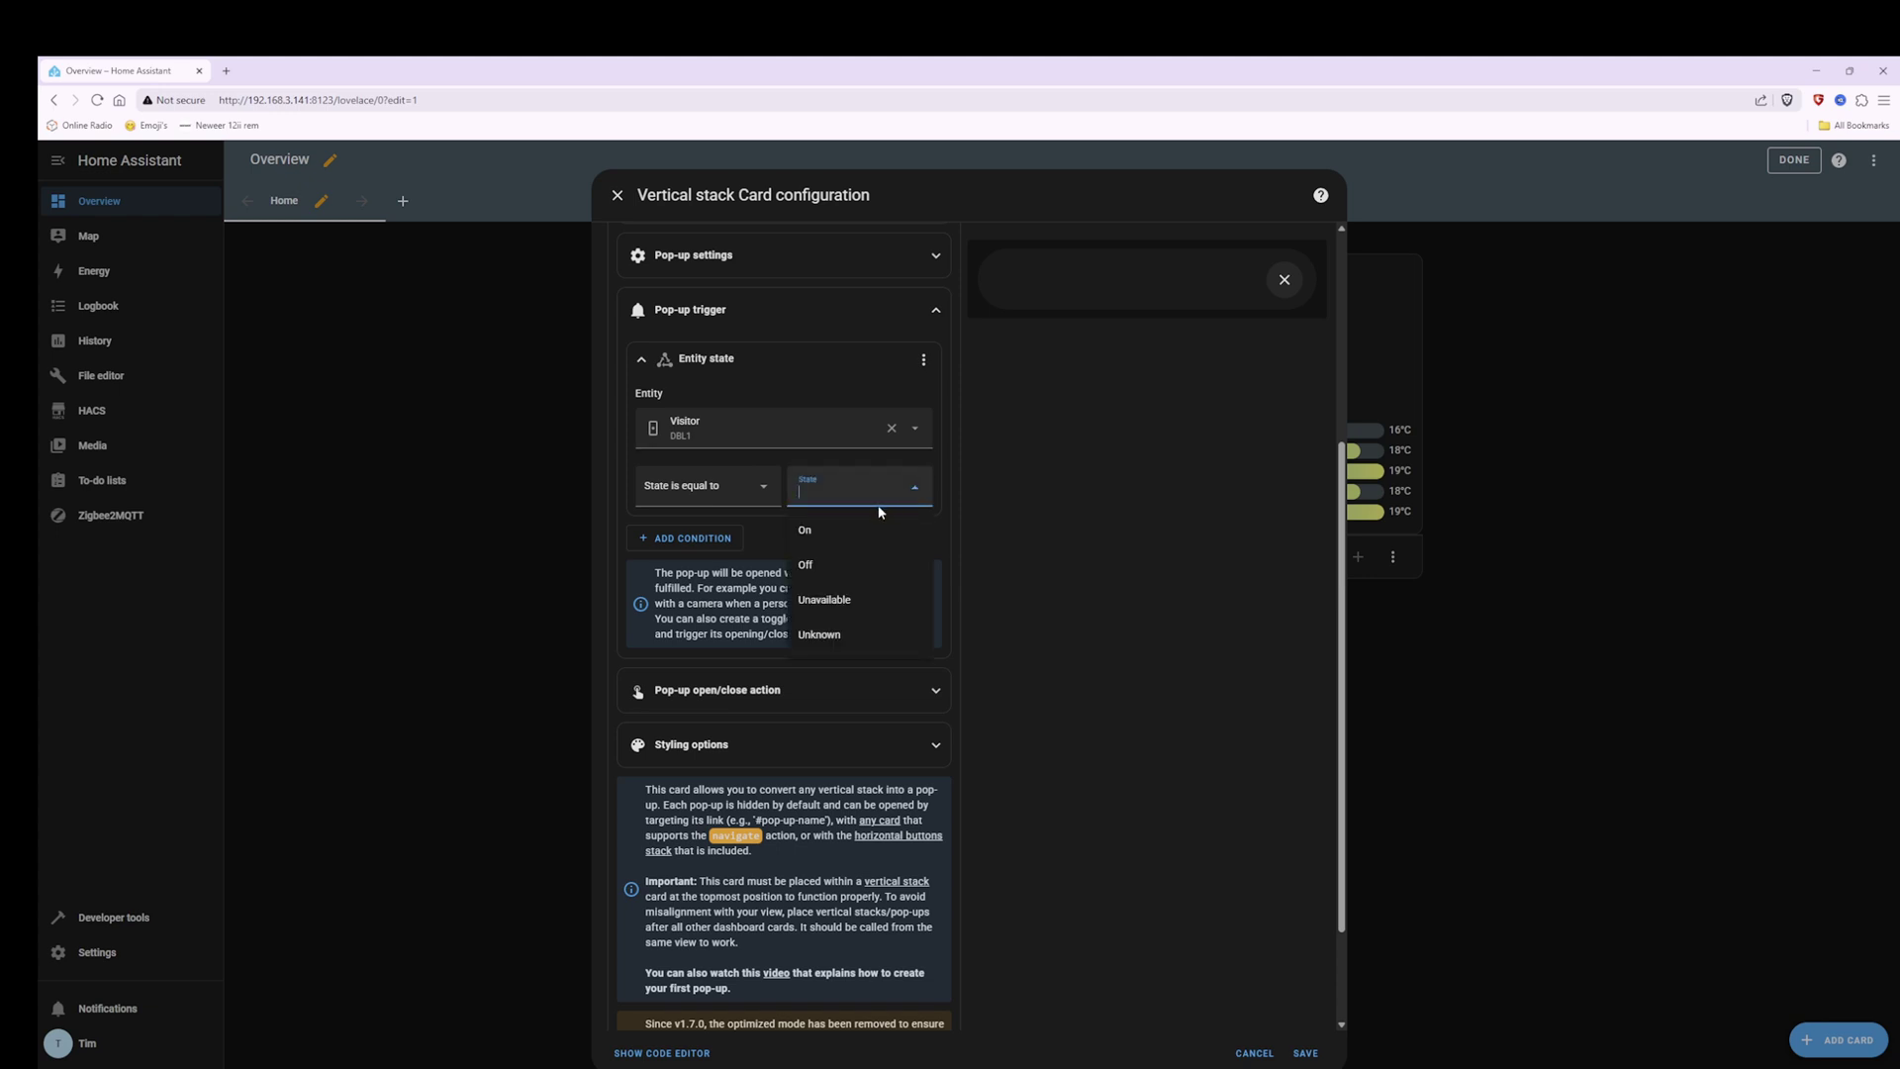
click(813, 530)
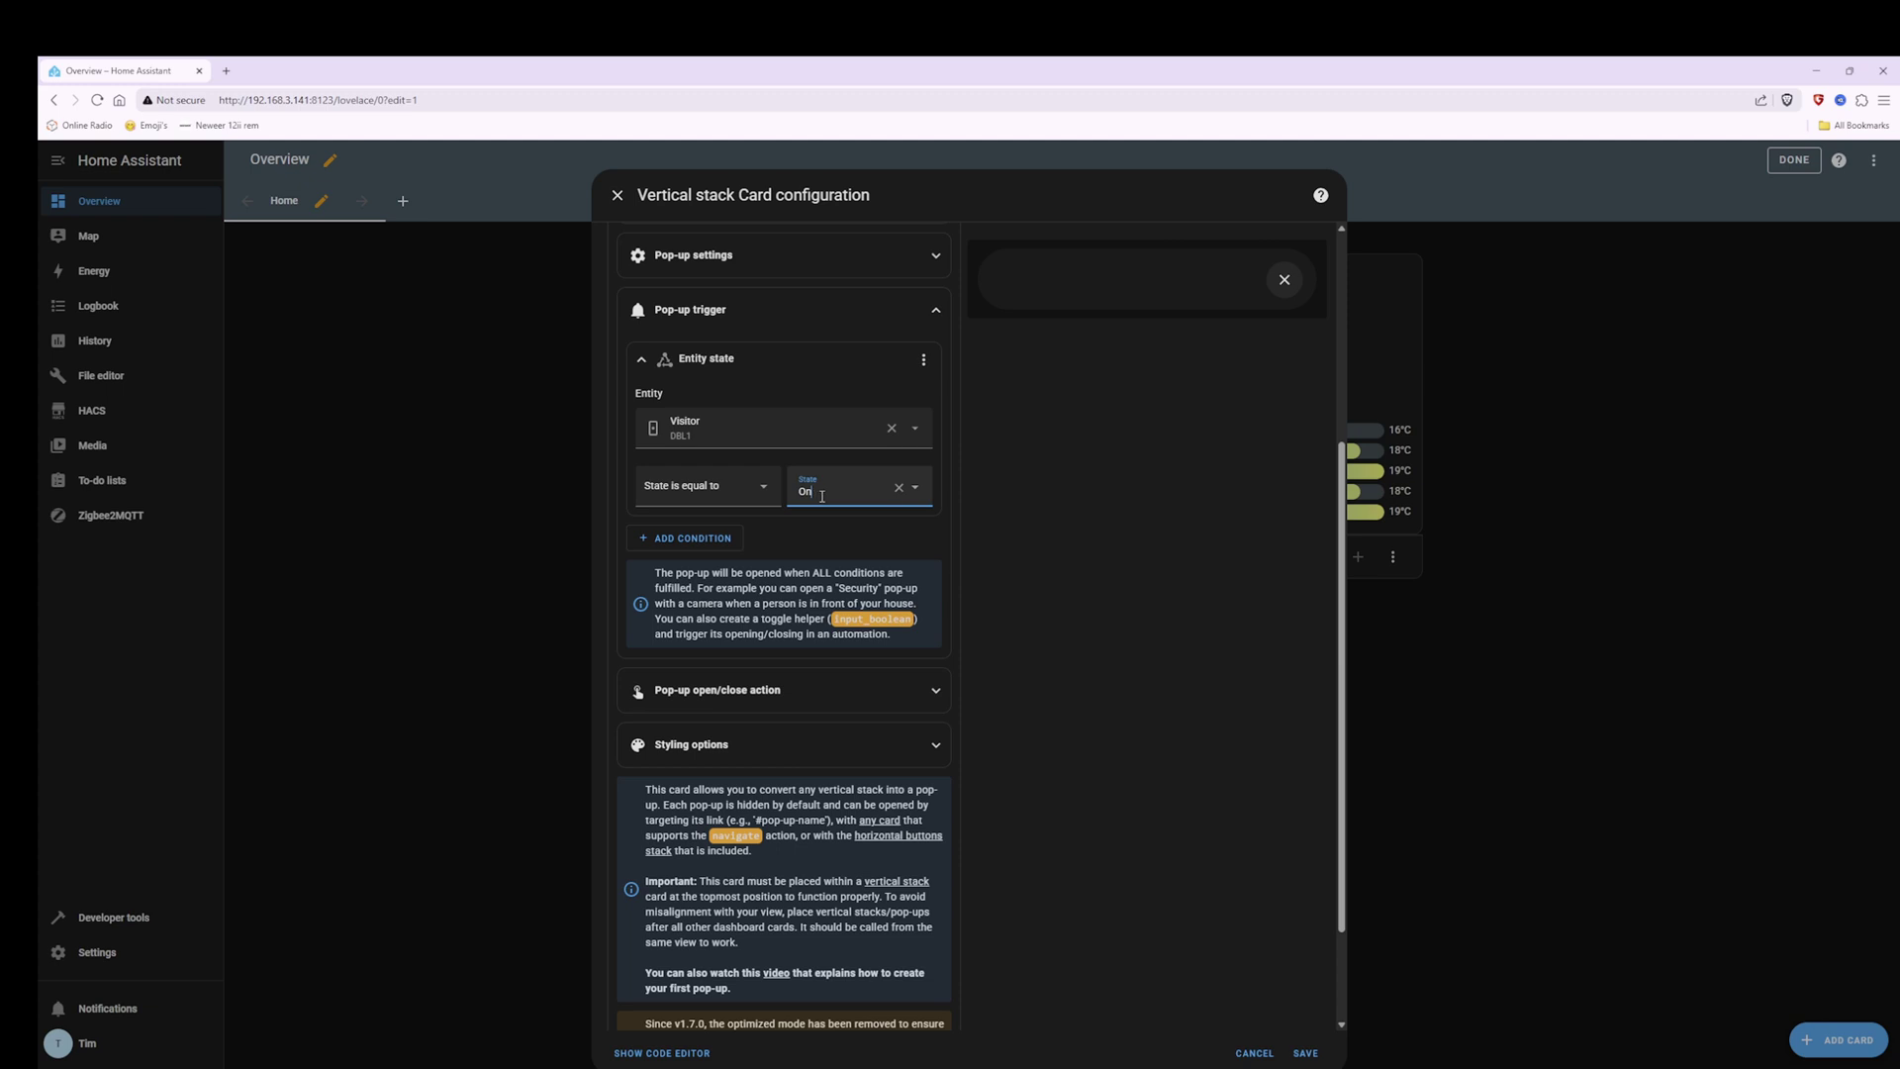
Add a Picture entity card as the second card of the vertical stack, after the pop-up card.
scroll(866, 754, down, 2)
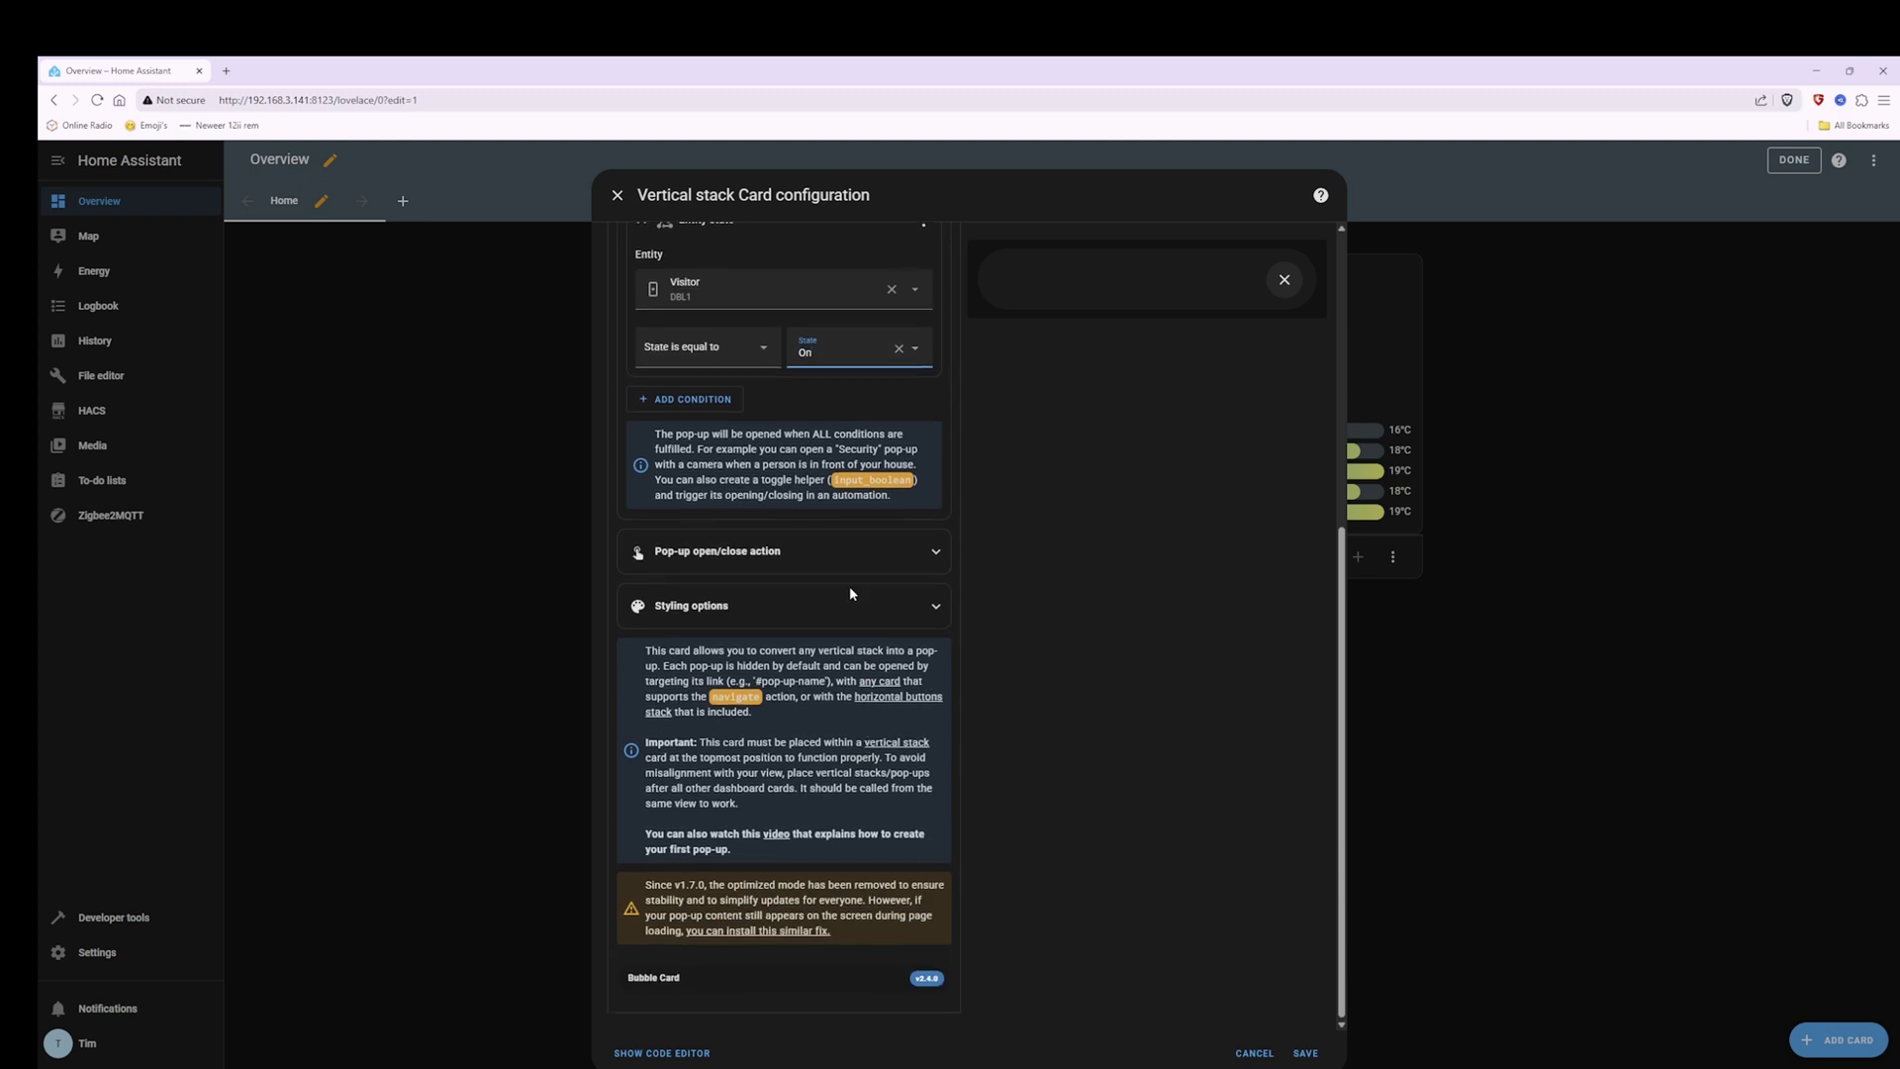
scroll(881, 834, up, 6)
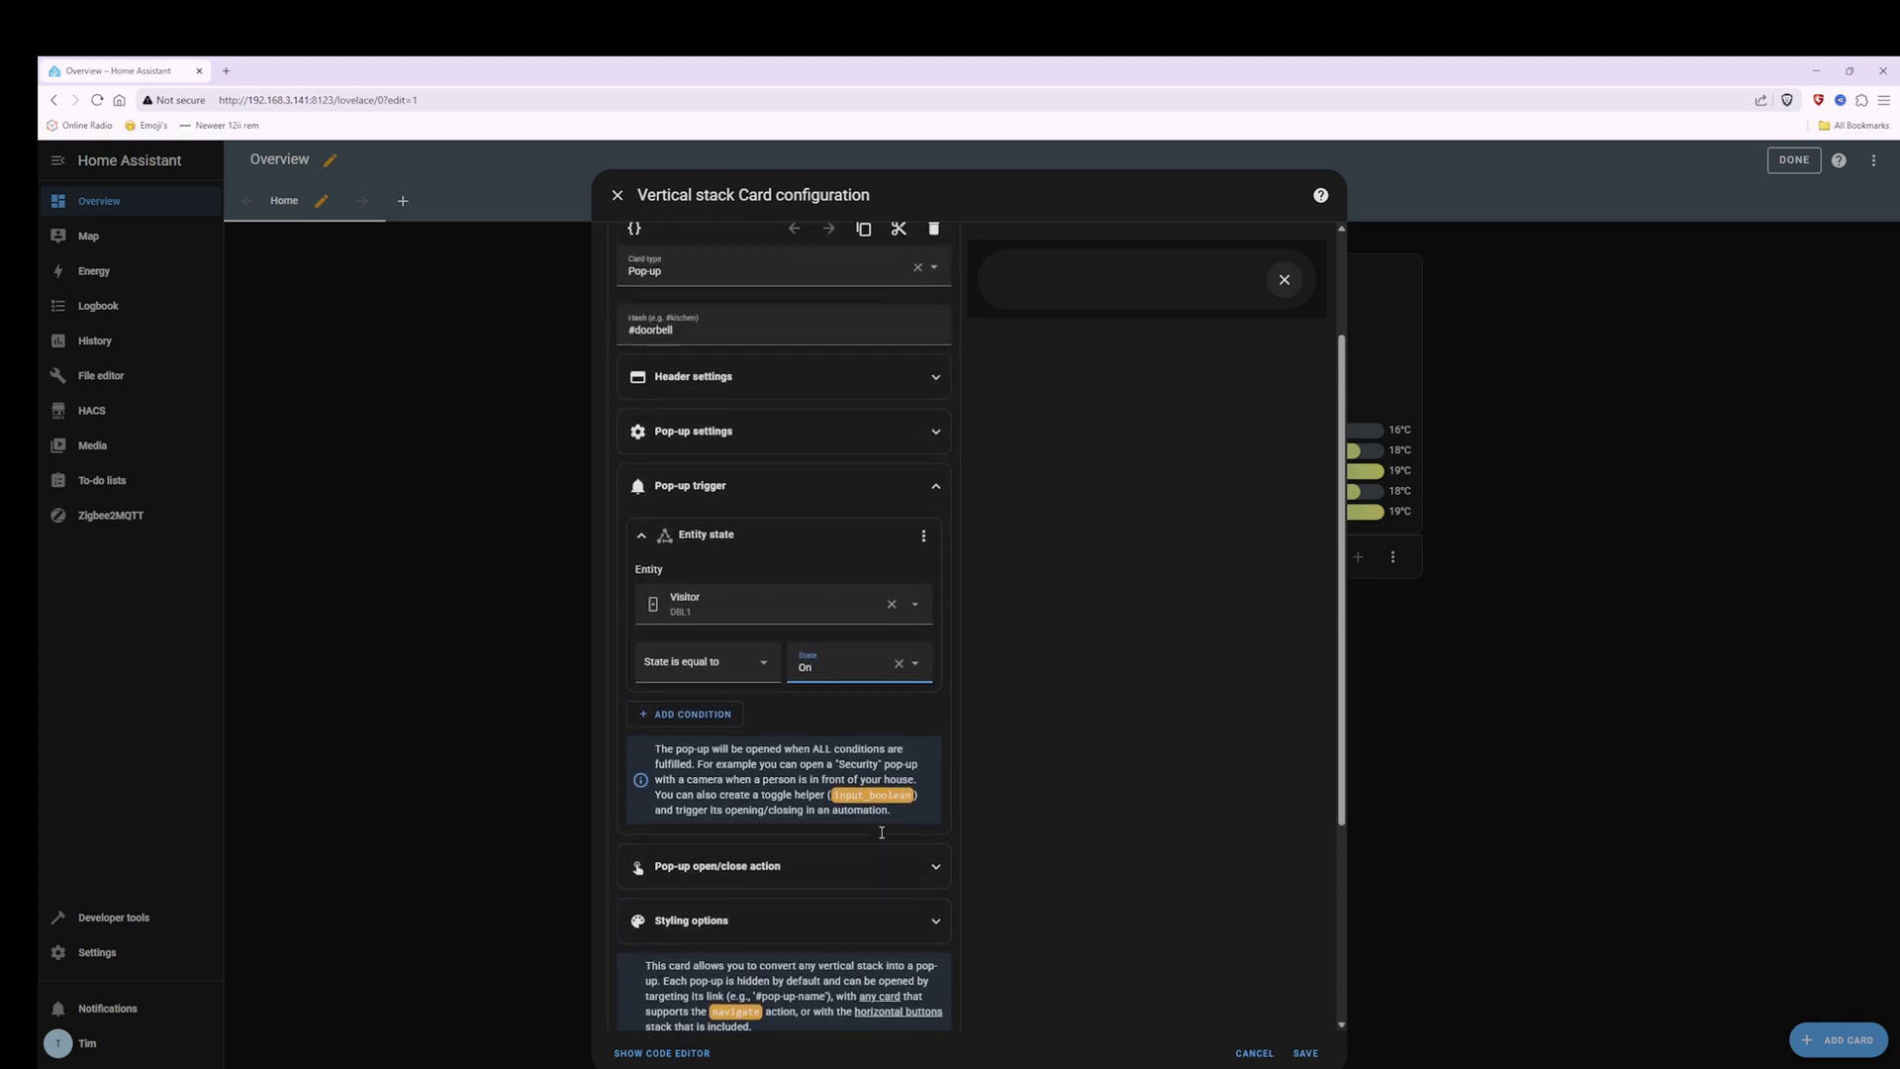
scroll(881, 833, up, 1)
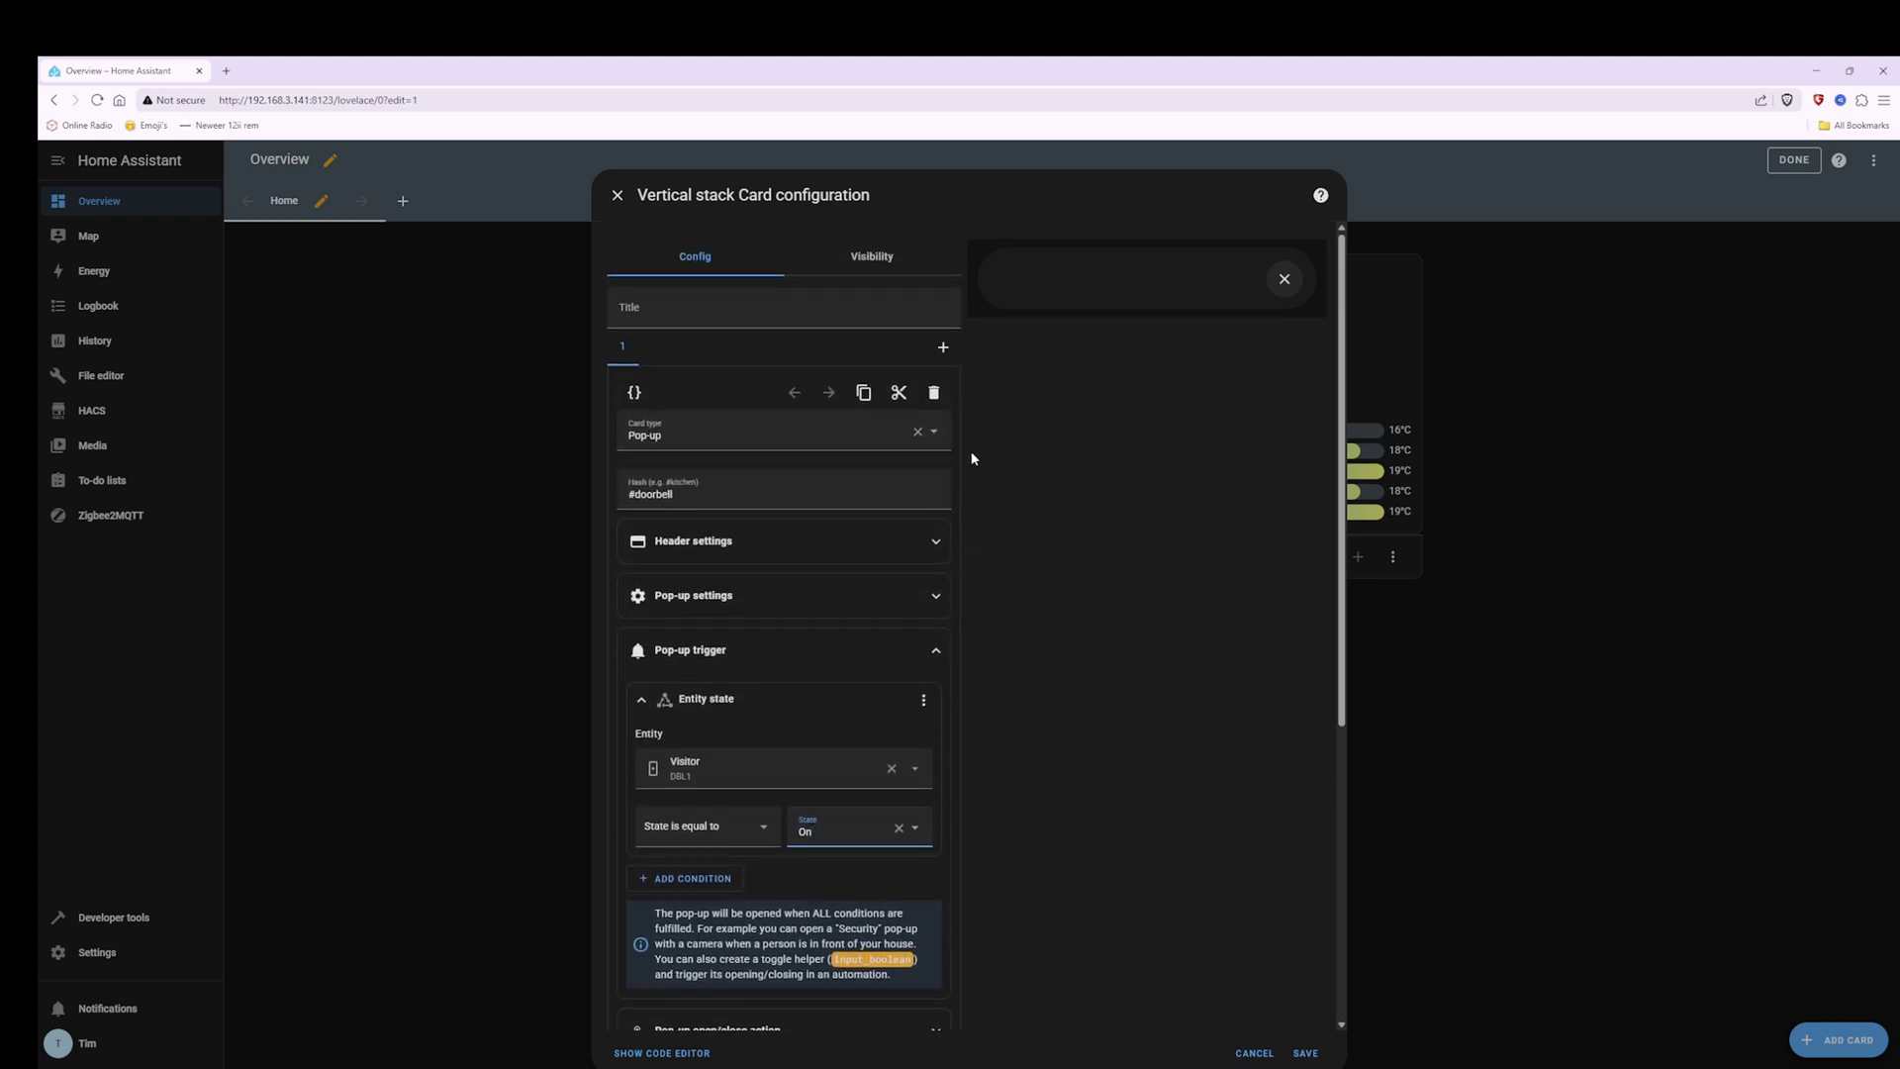
click(943, 349)
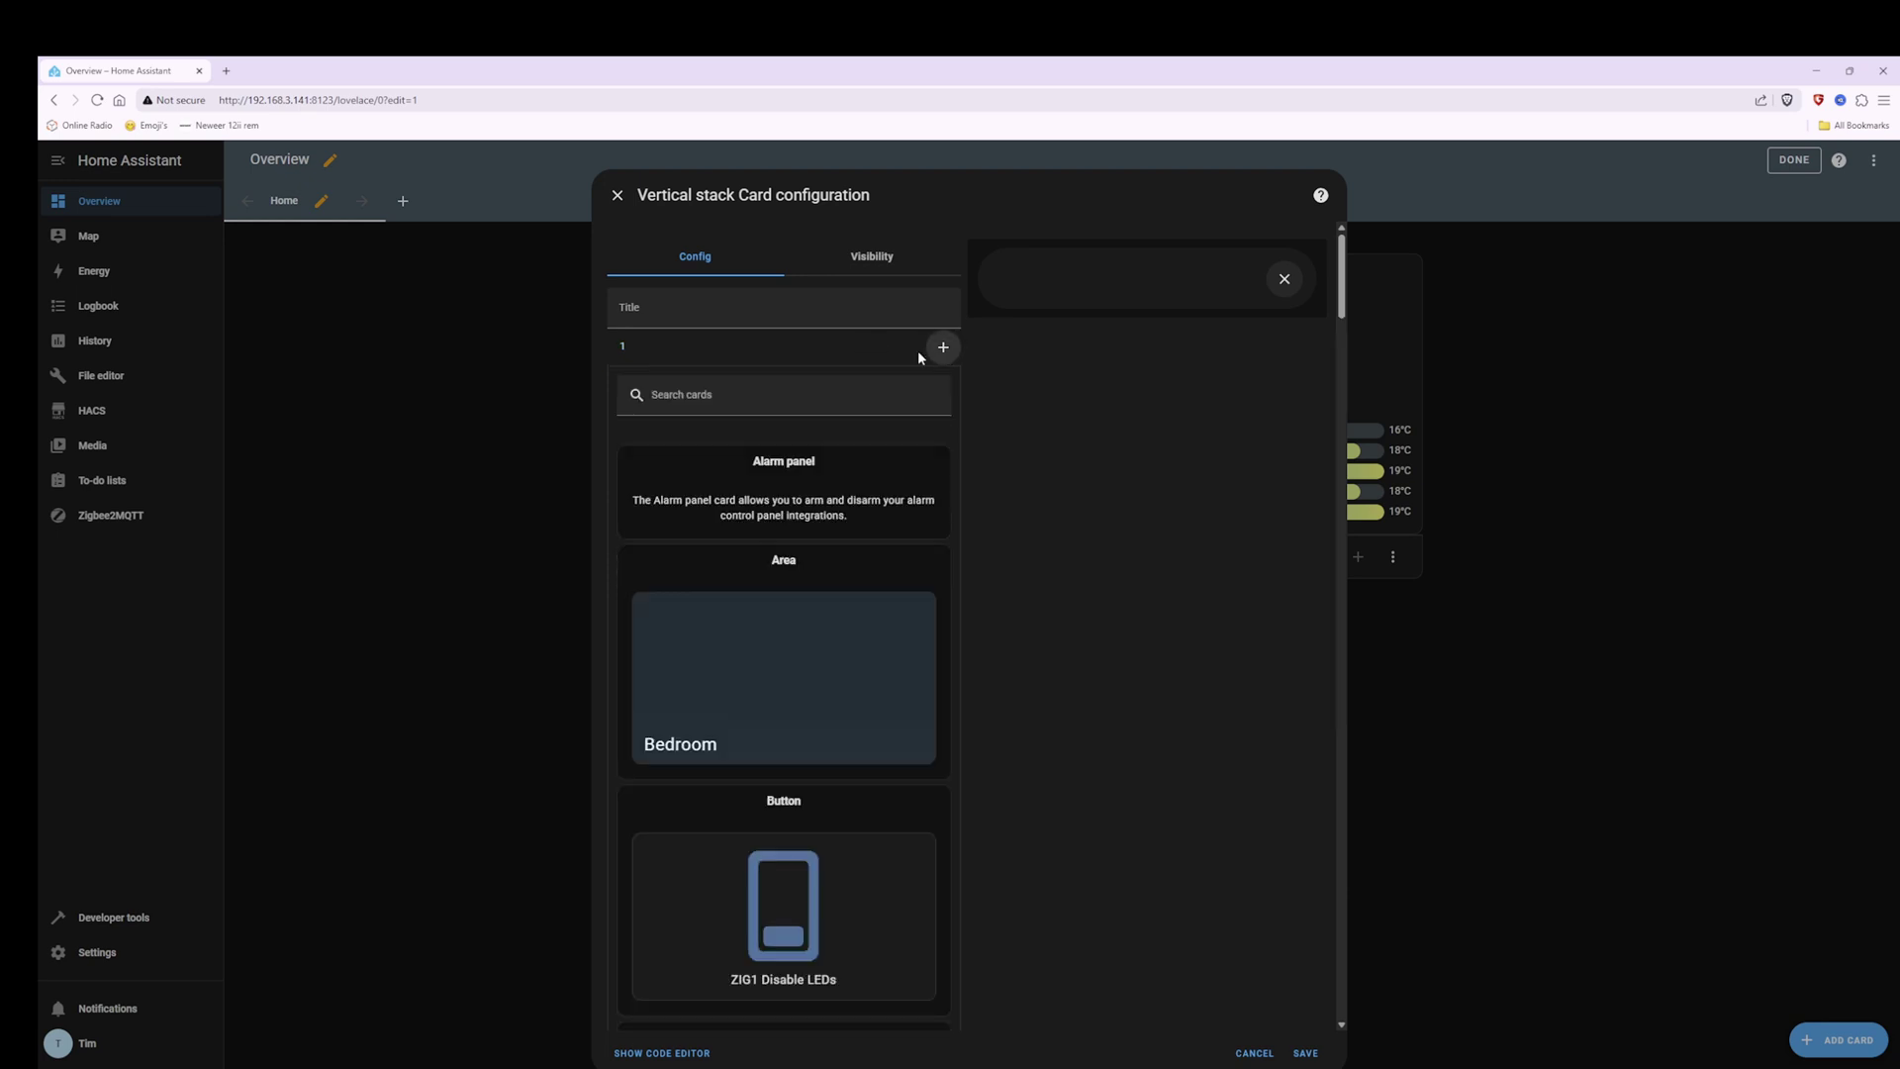
click(726, 402)
text(picture)
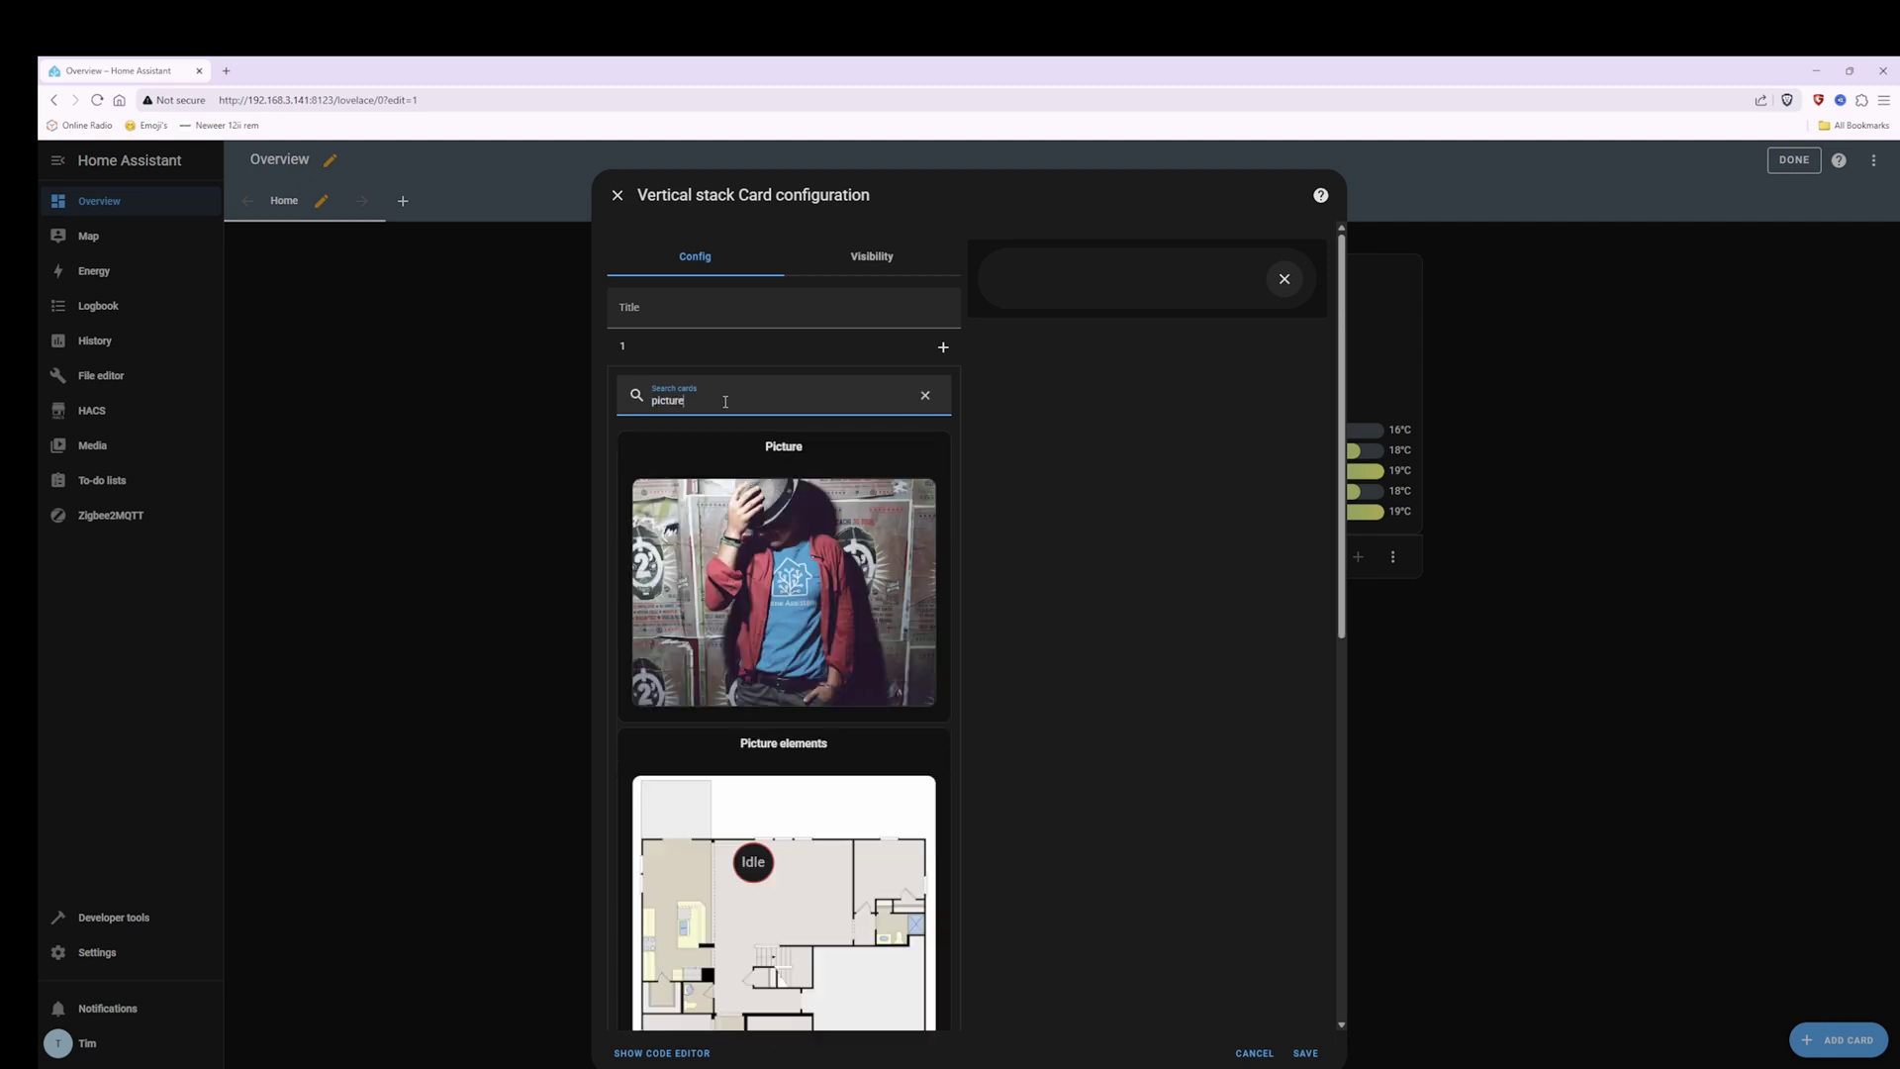
scroll(836, 649, down, 2)
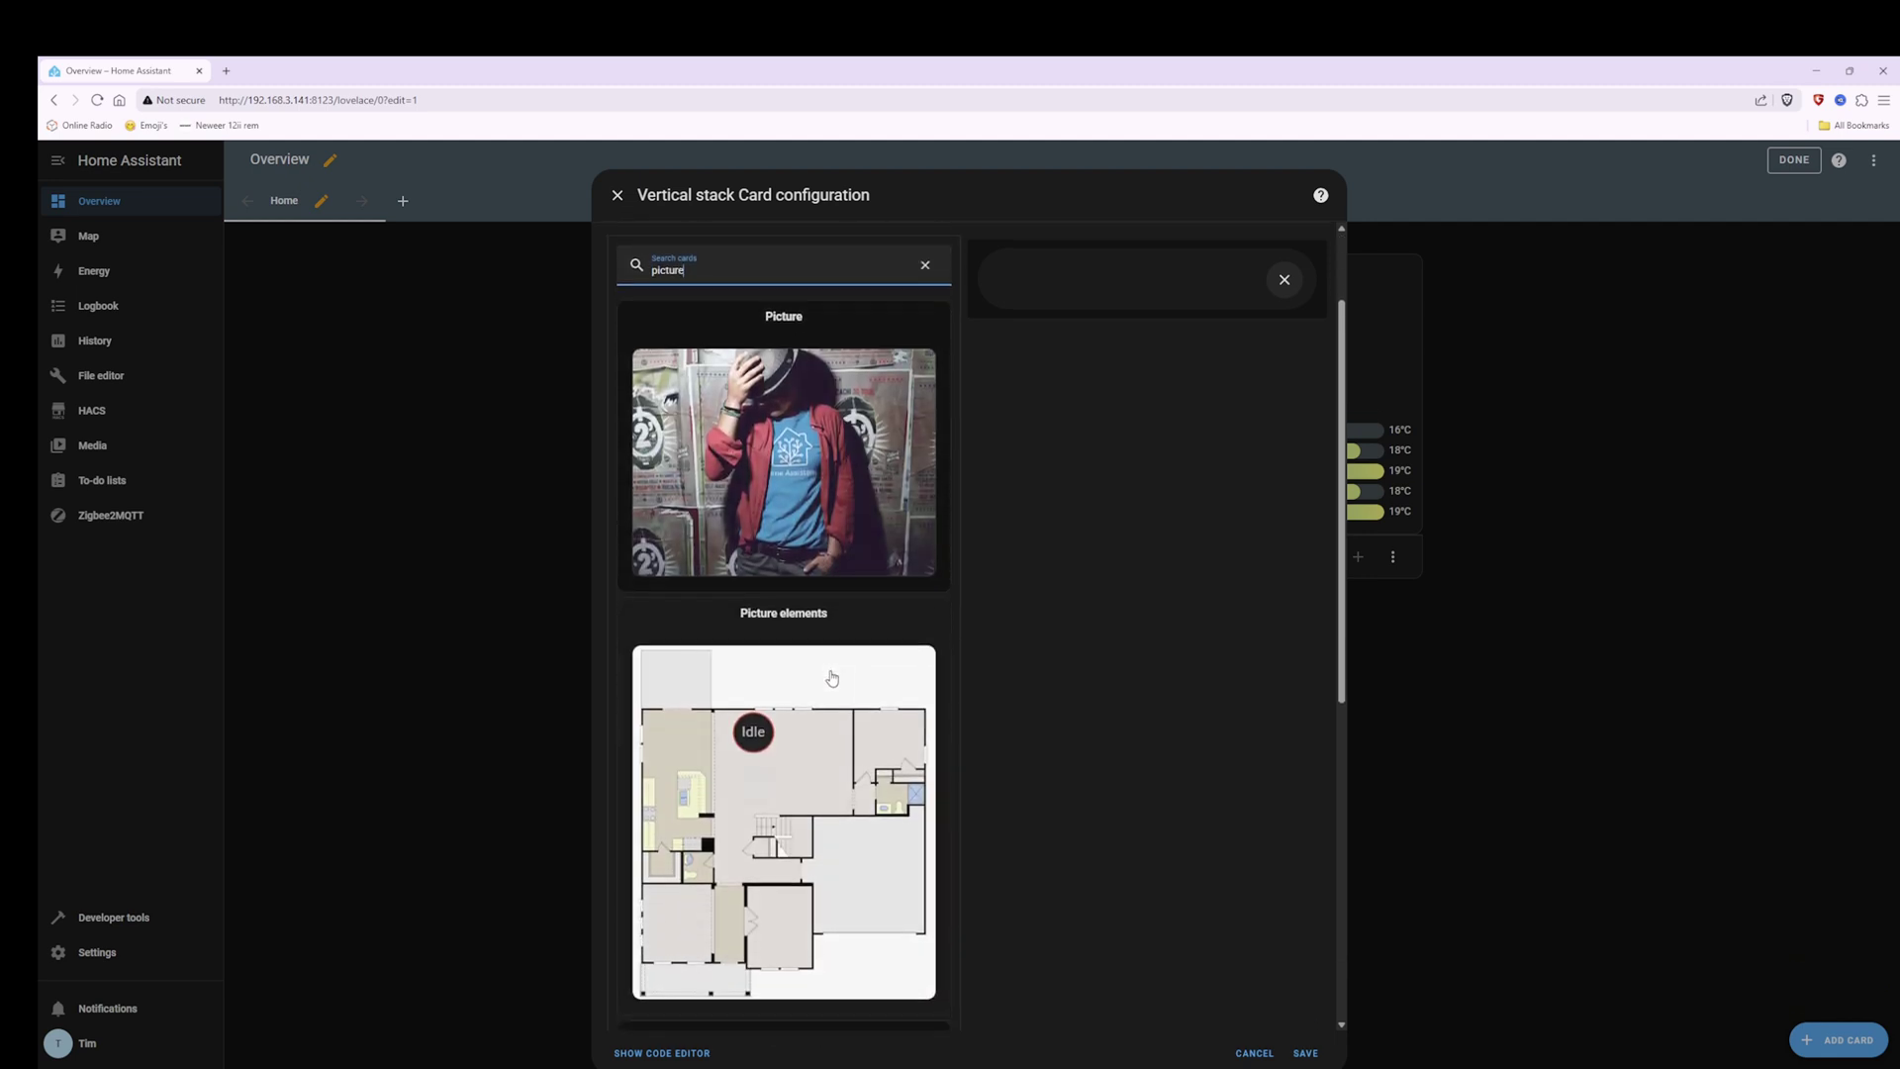
scroll(832, 678, down, 5)
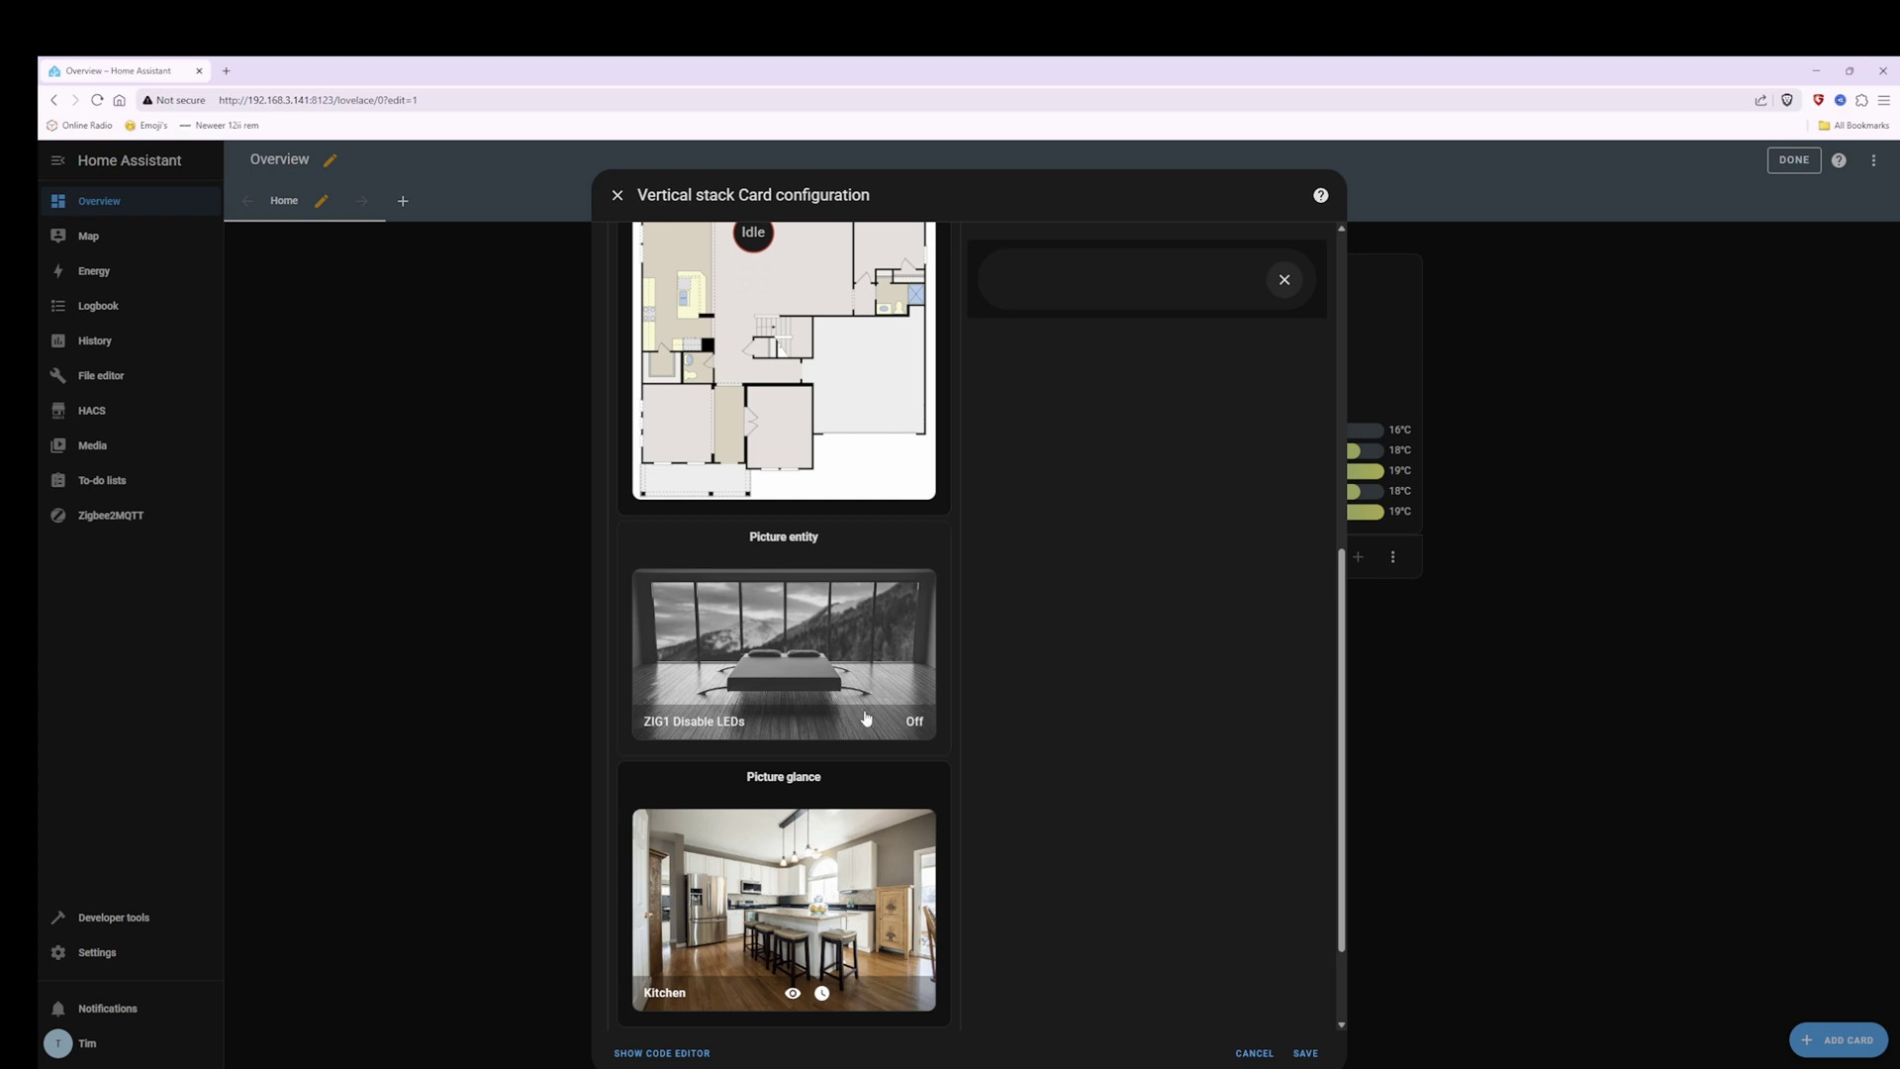
click(817, 624)
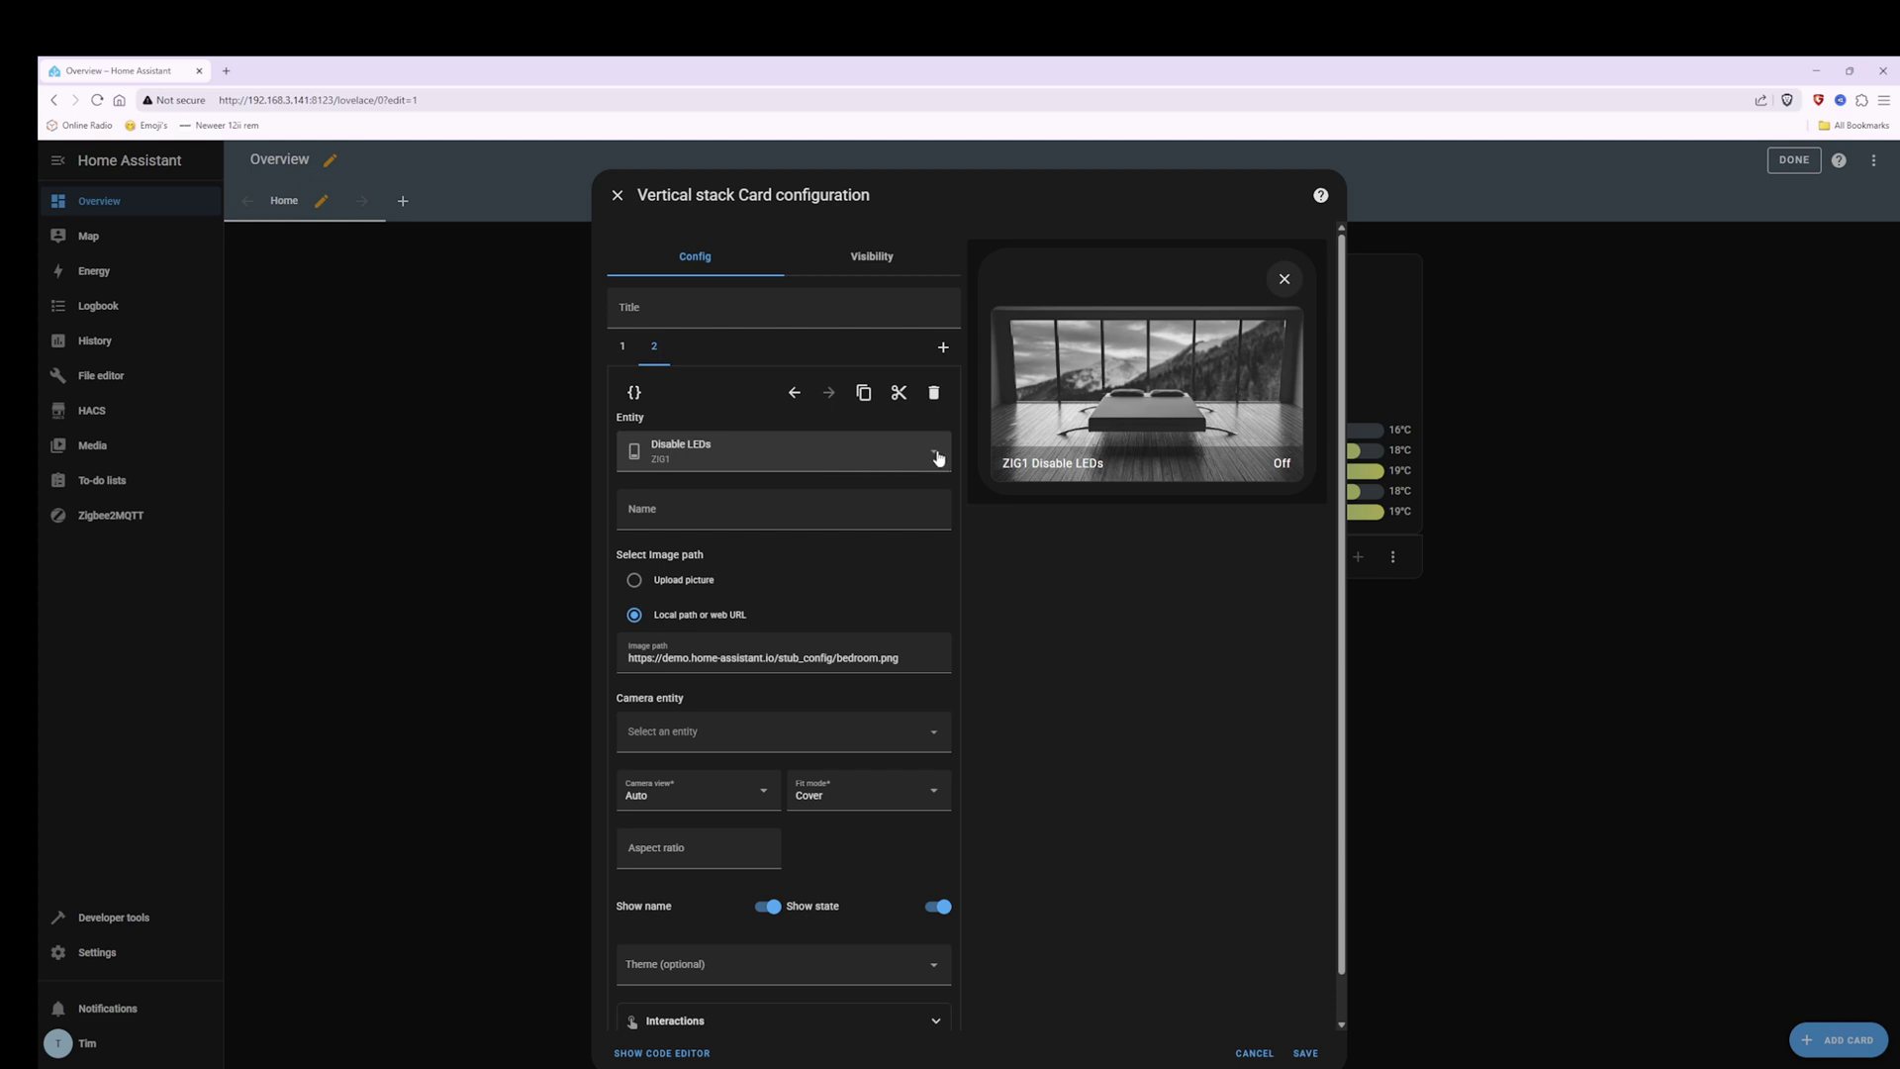
Set the picture card's entity to the DBL1 Fluent camera.
click(848, 454)
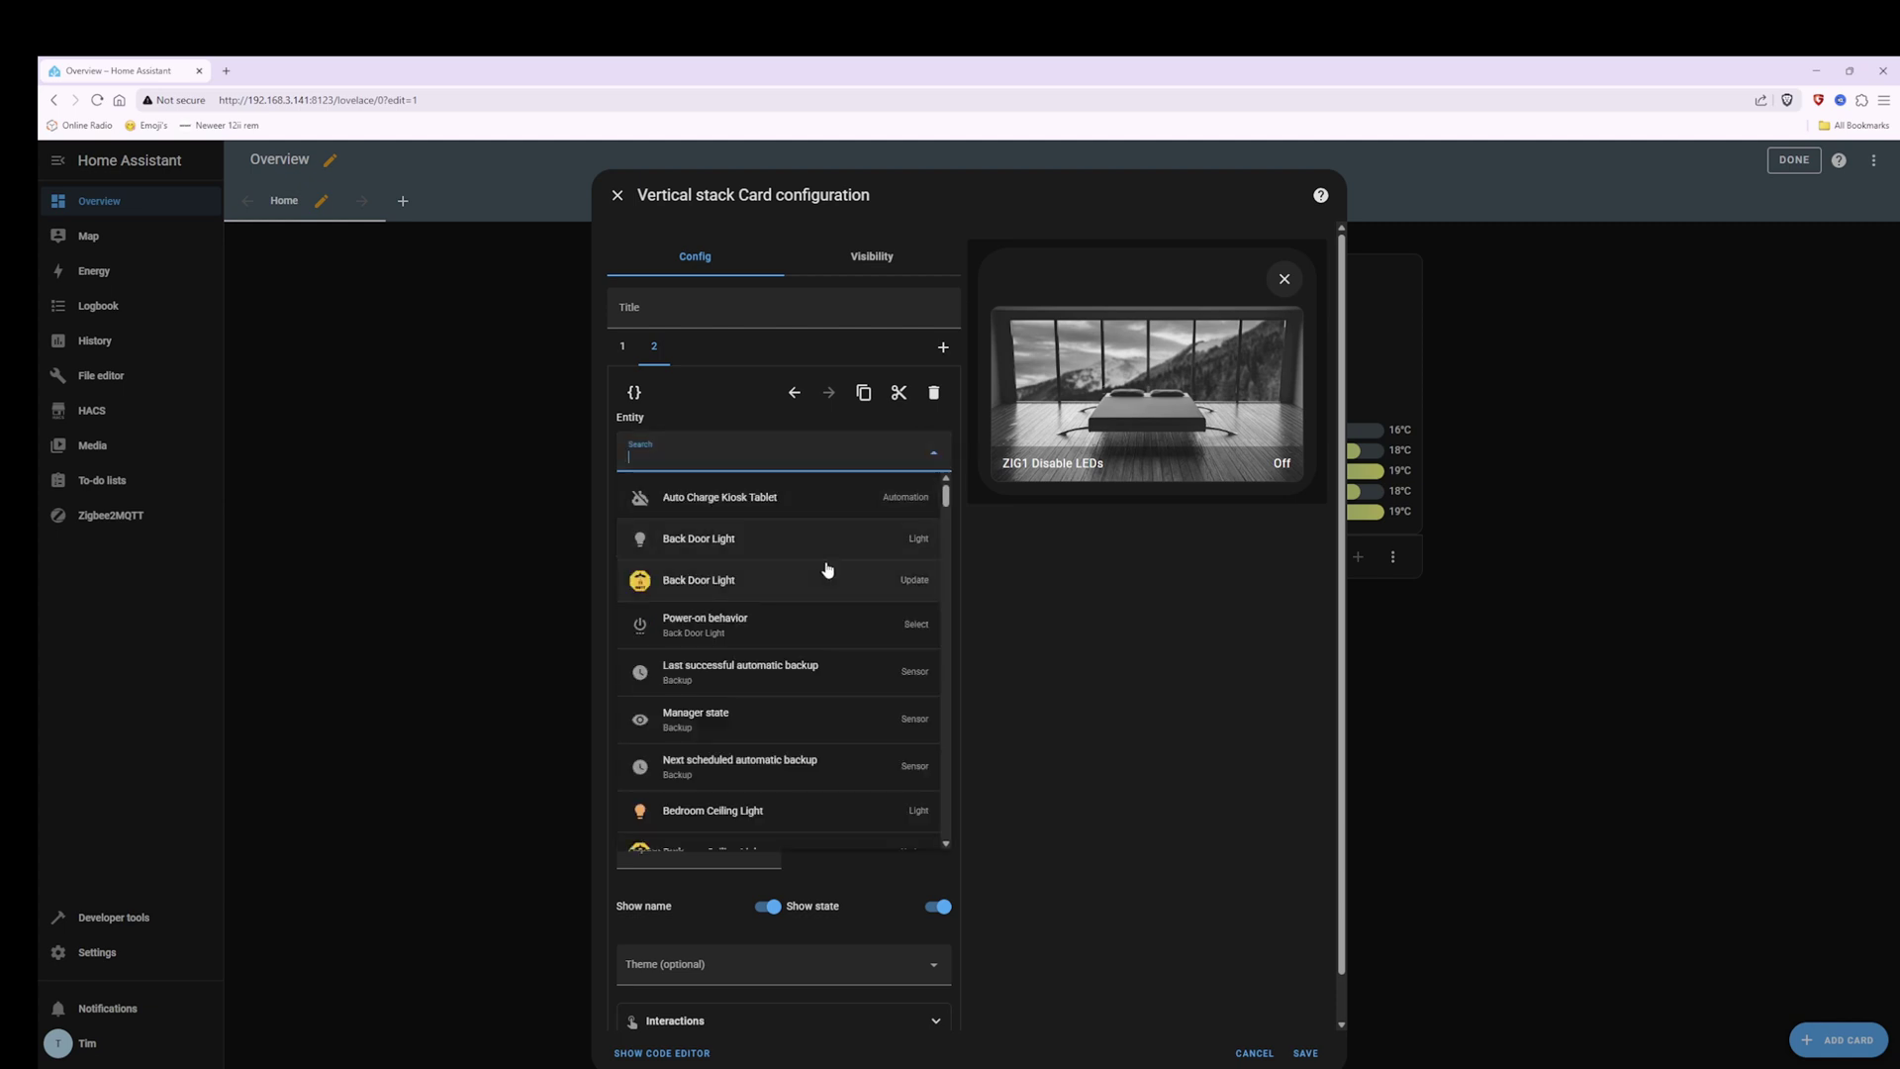
scroll(796, 634, down, 1)
scroll(798, 644, up, 1)
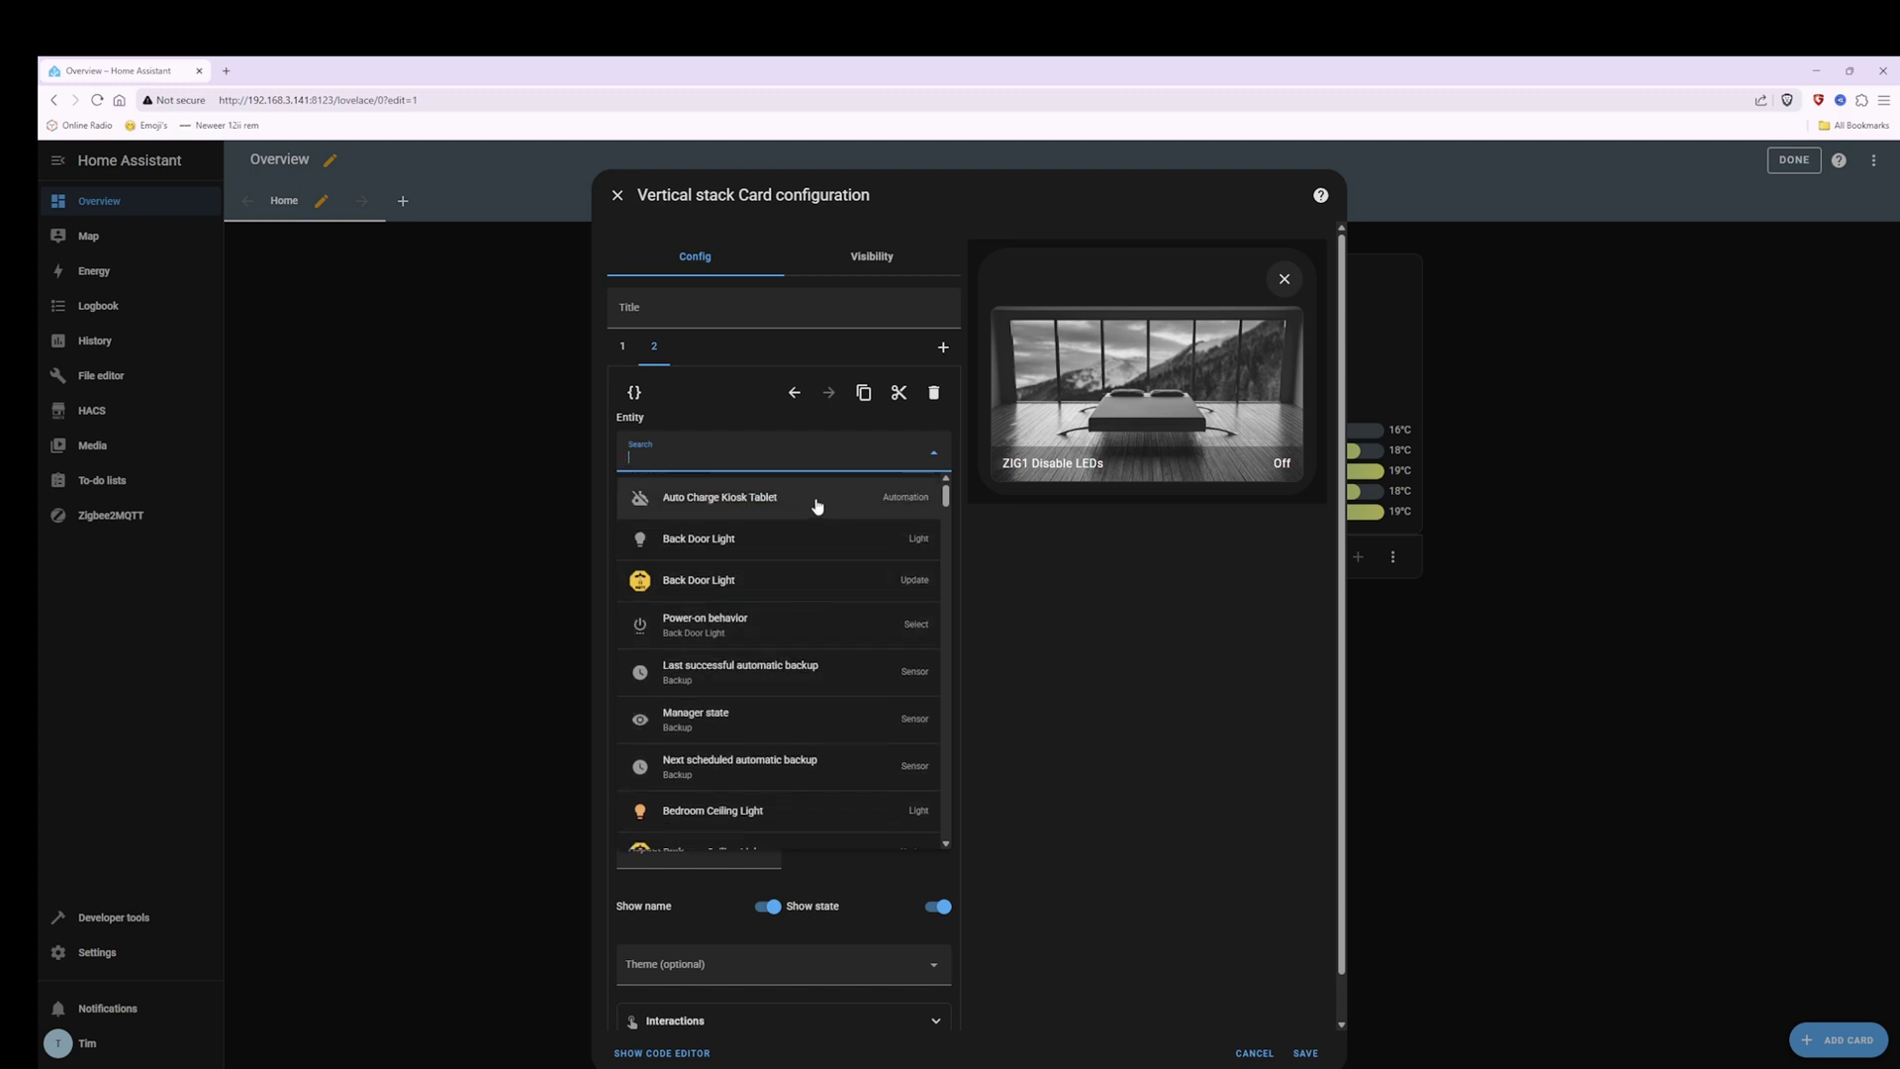
text(dbl)
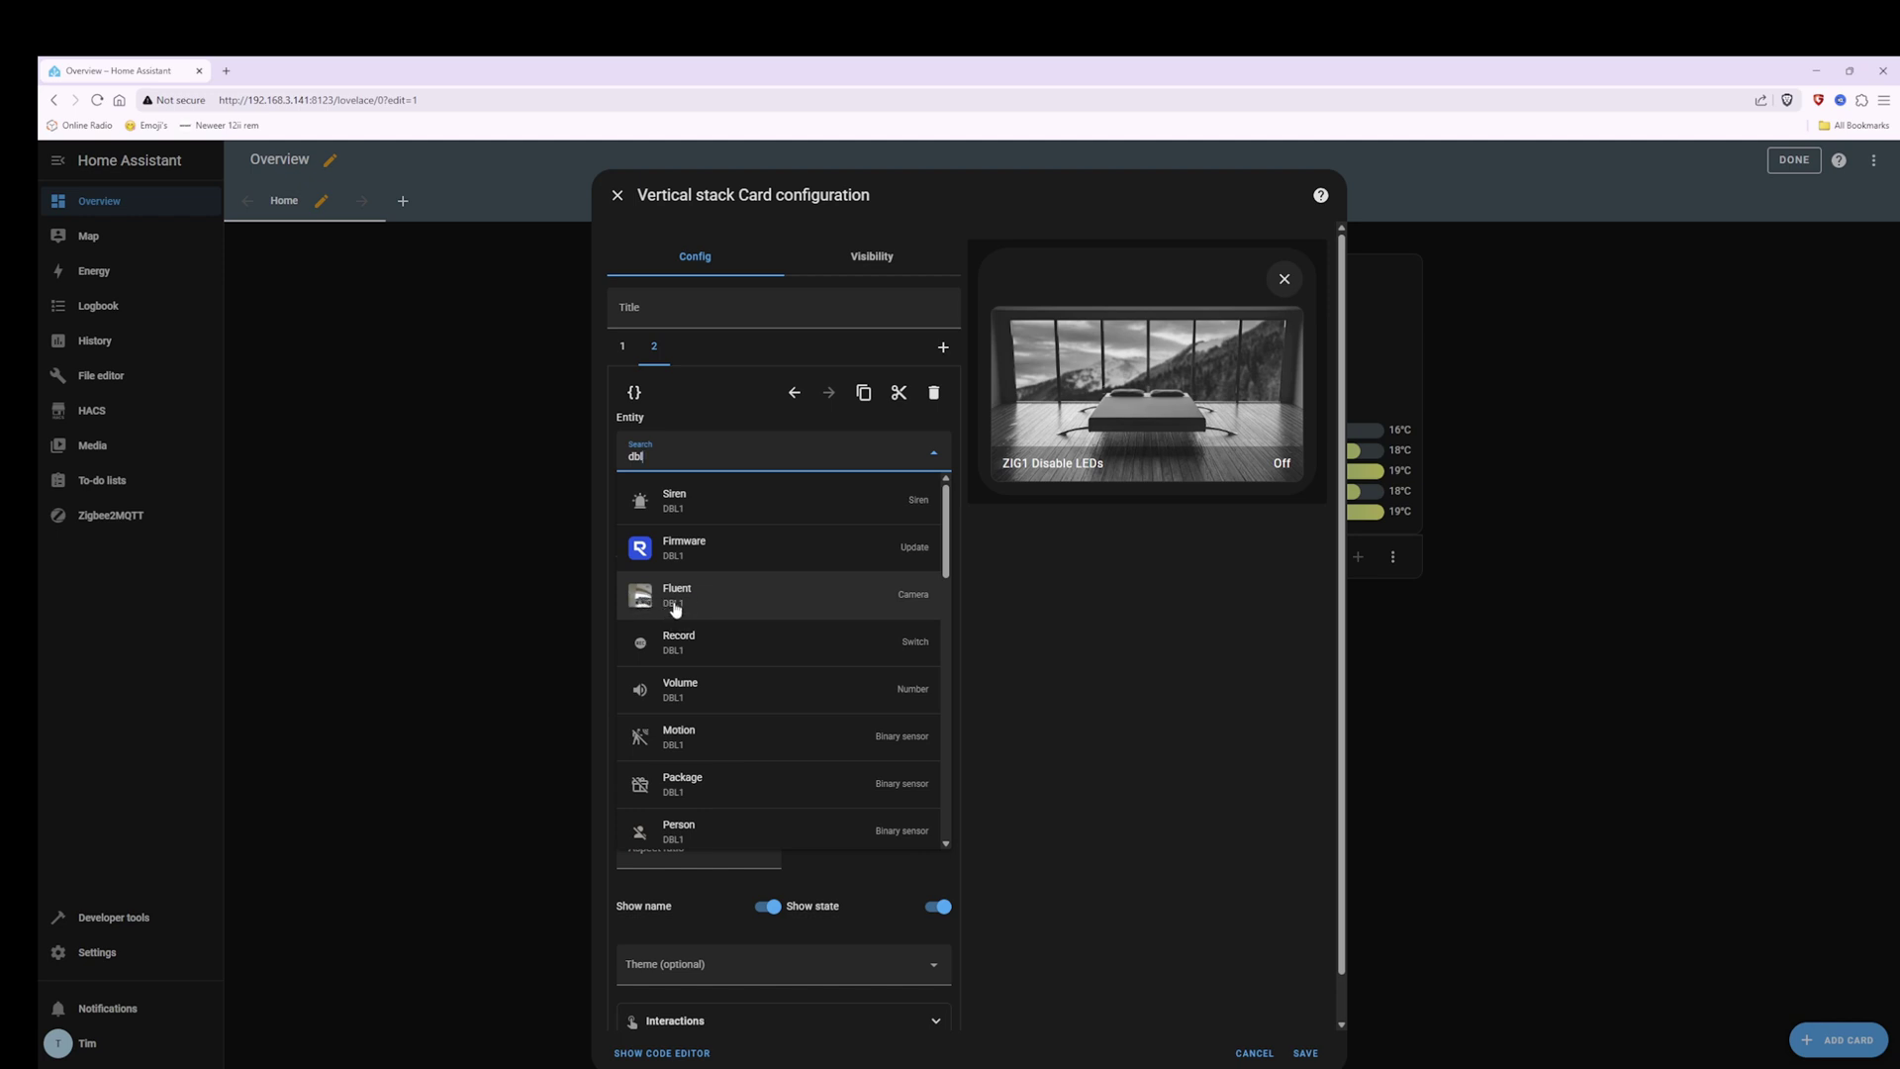
click(735, 605)
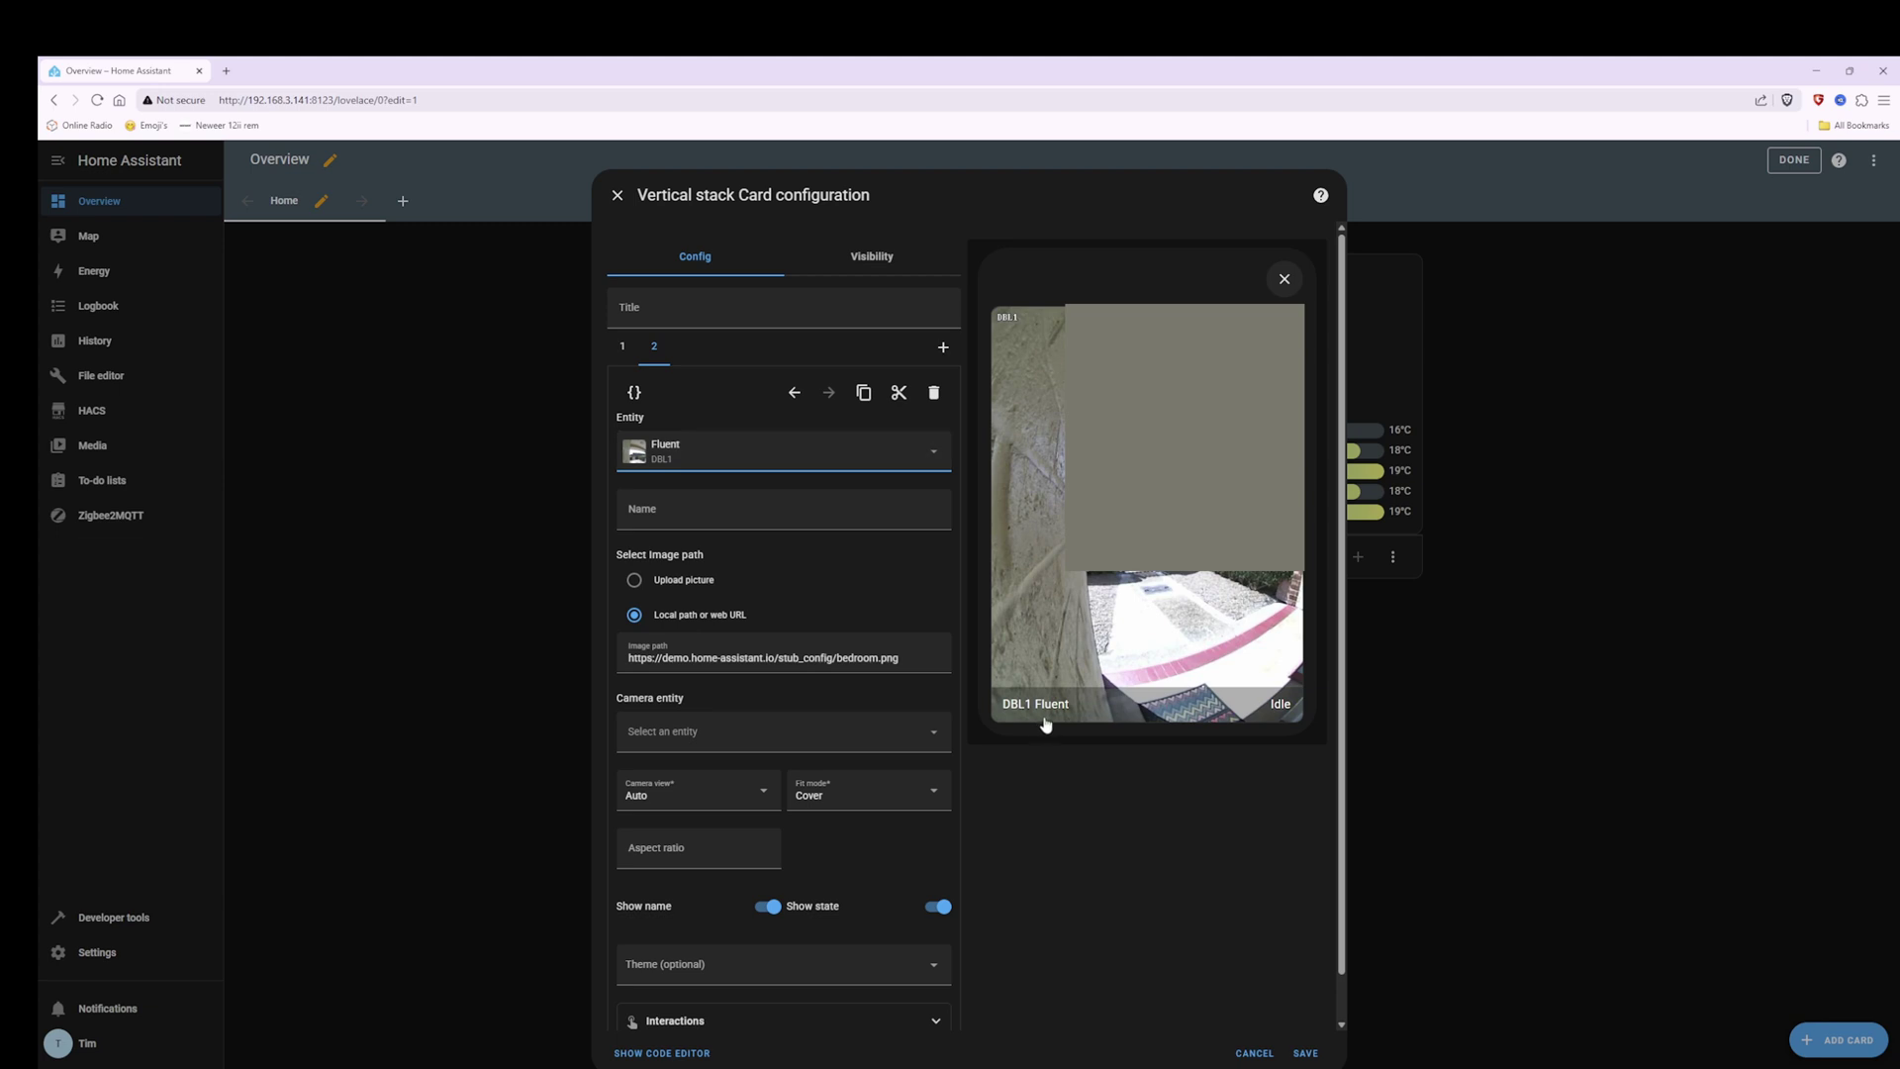
Save the vertical stack card and finish editing the dashboard.
scroll(888, 675, down, 1)
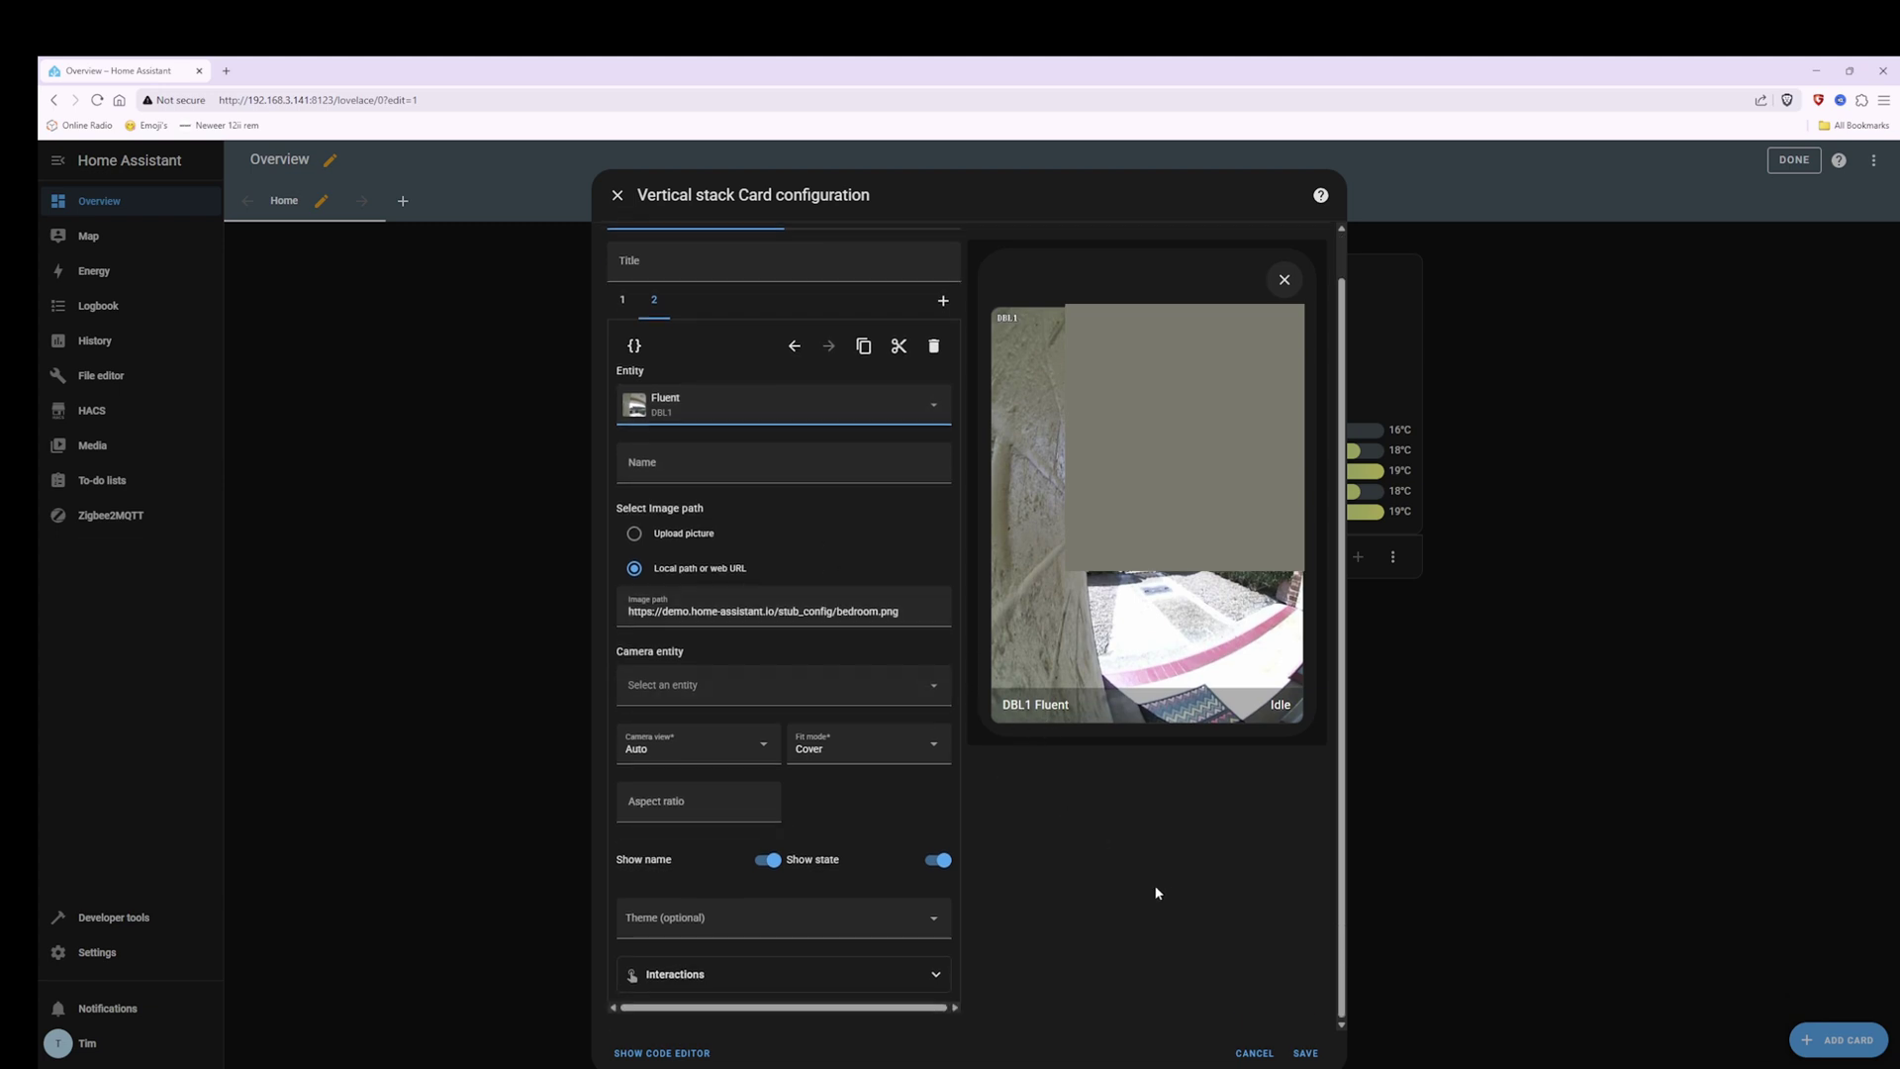
click(1306, 1055)
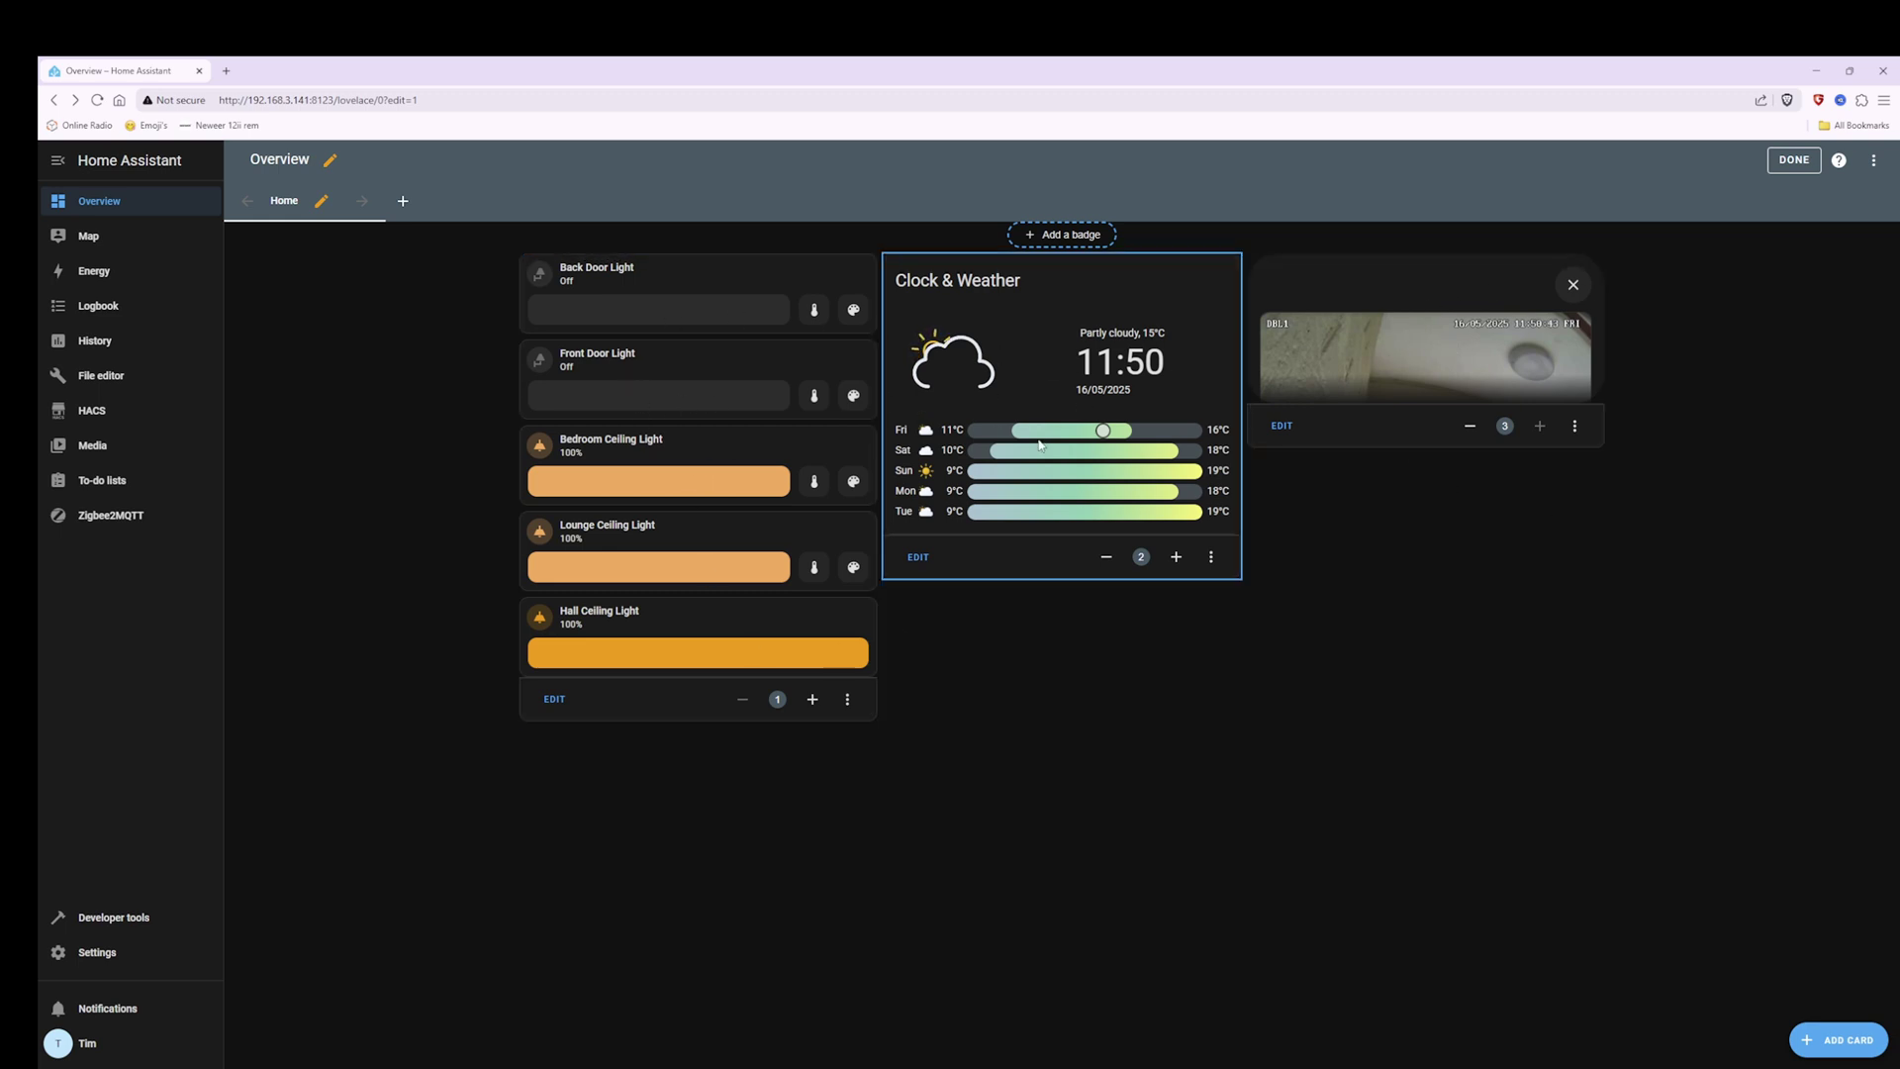
click(1794, 161)
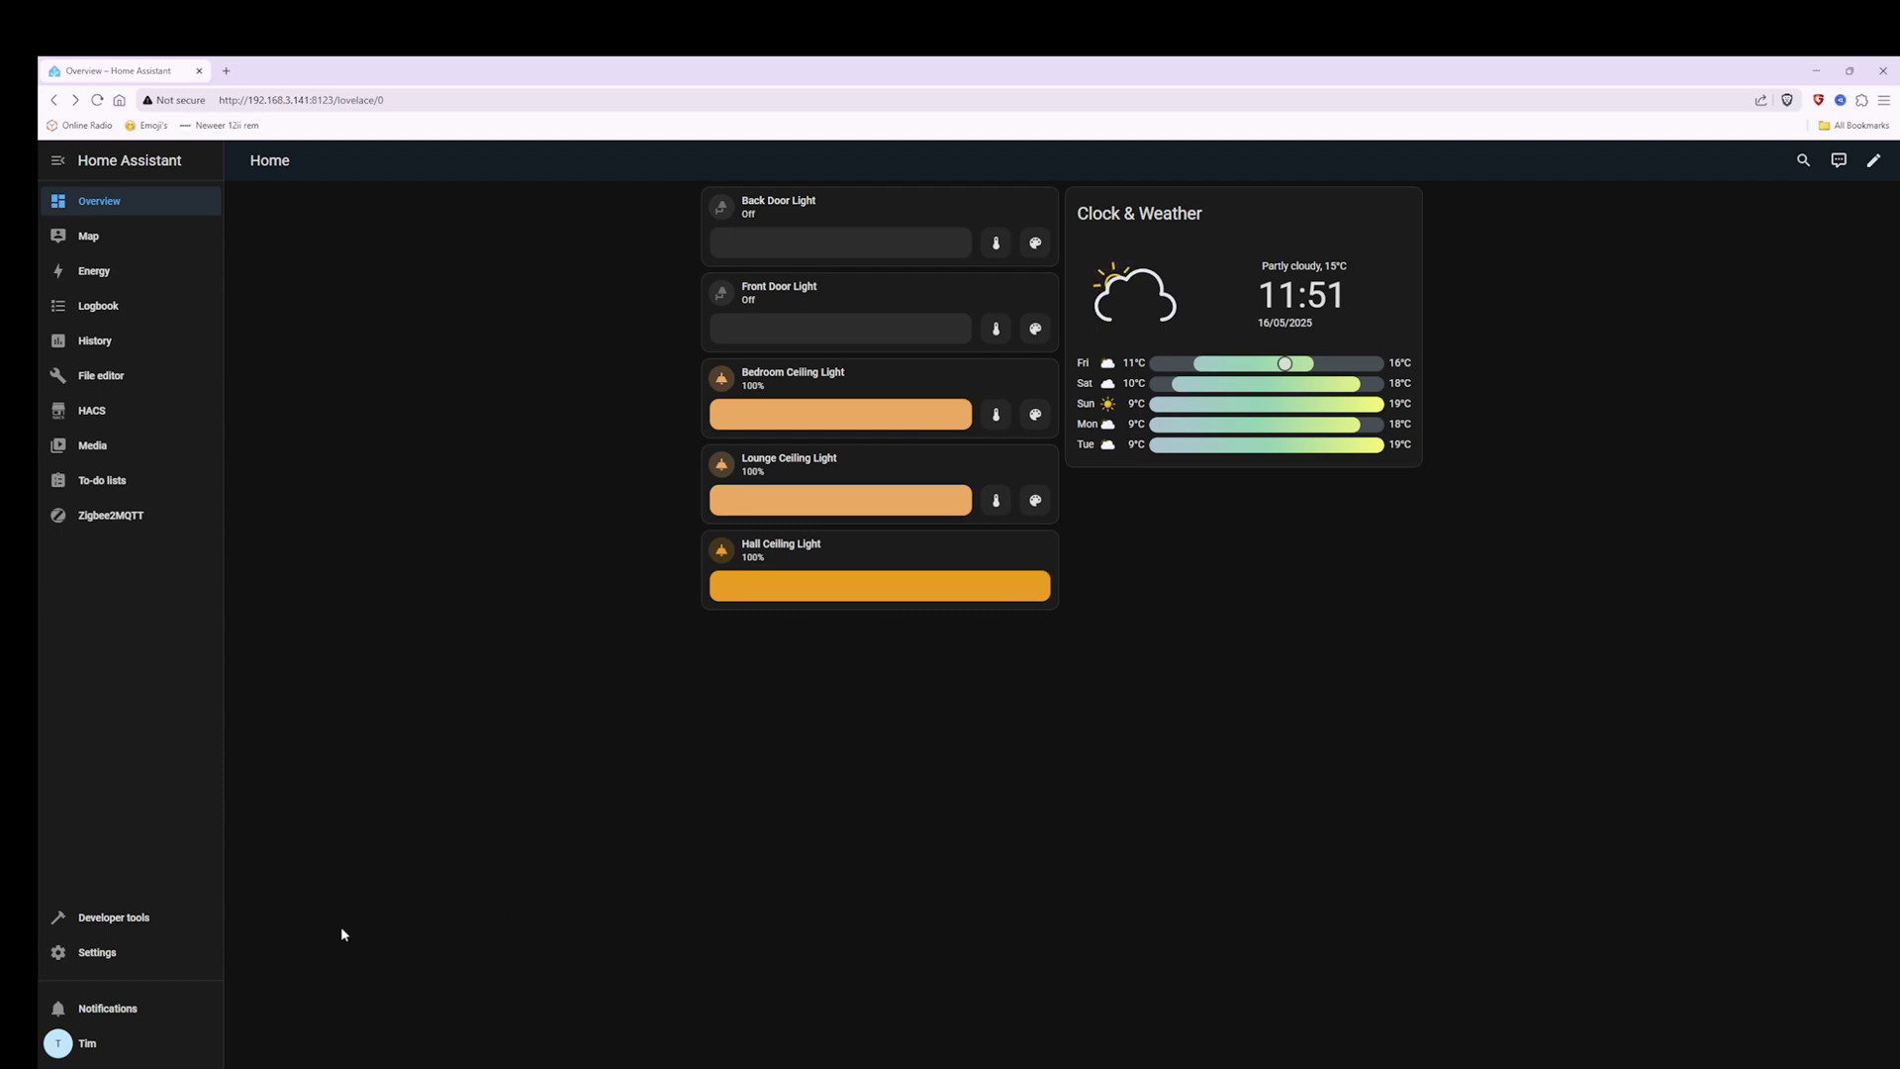
Create a new, empty automation under Automations & scenes in the Home Assistant settings.
click(100, 956)
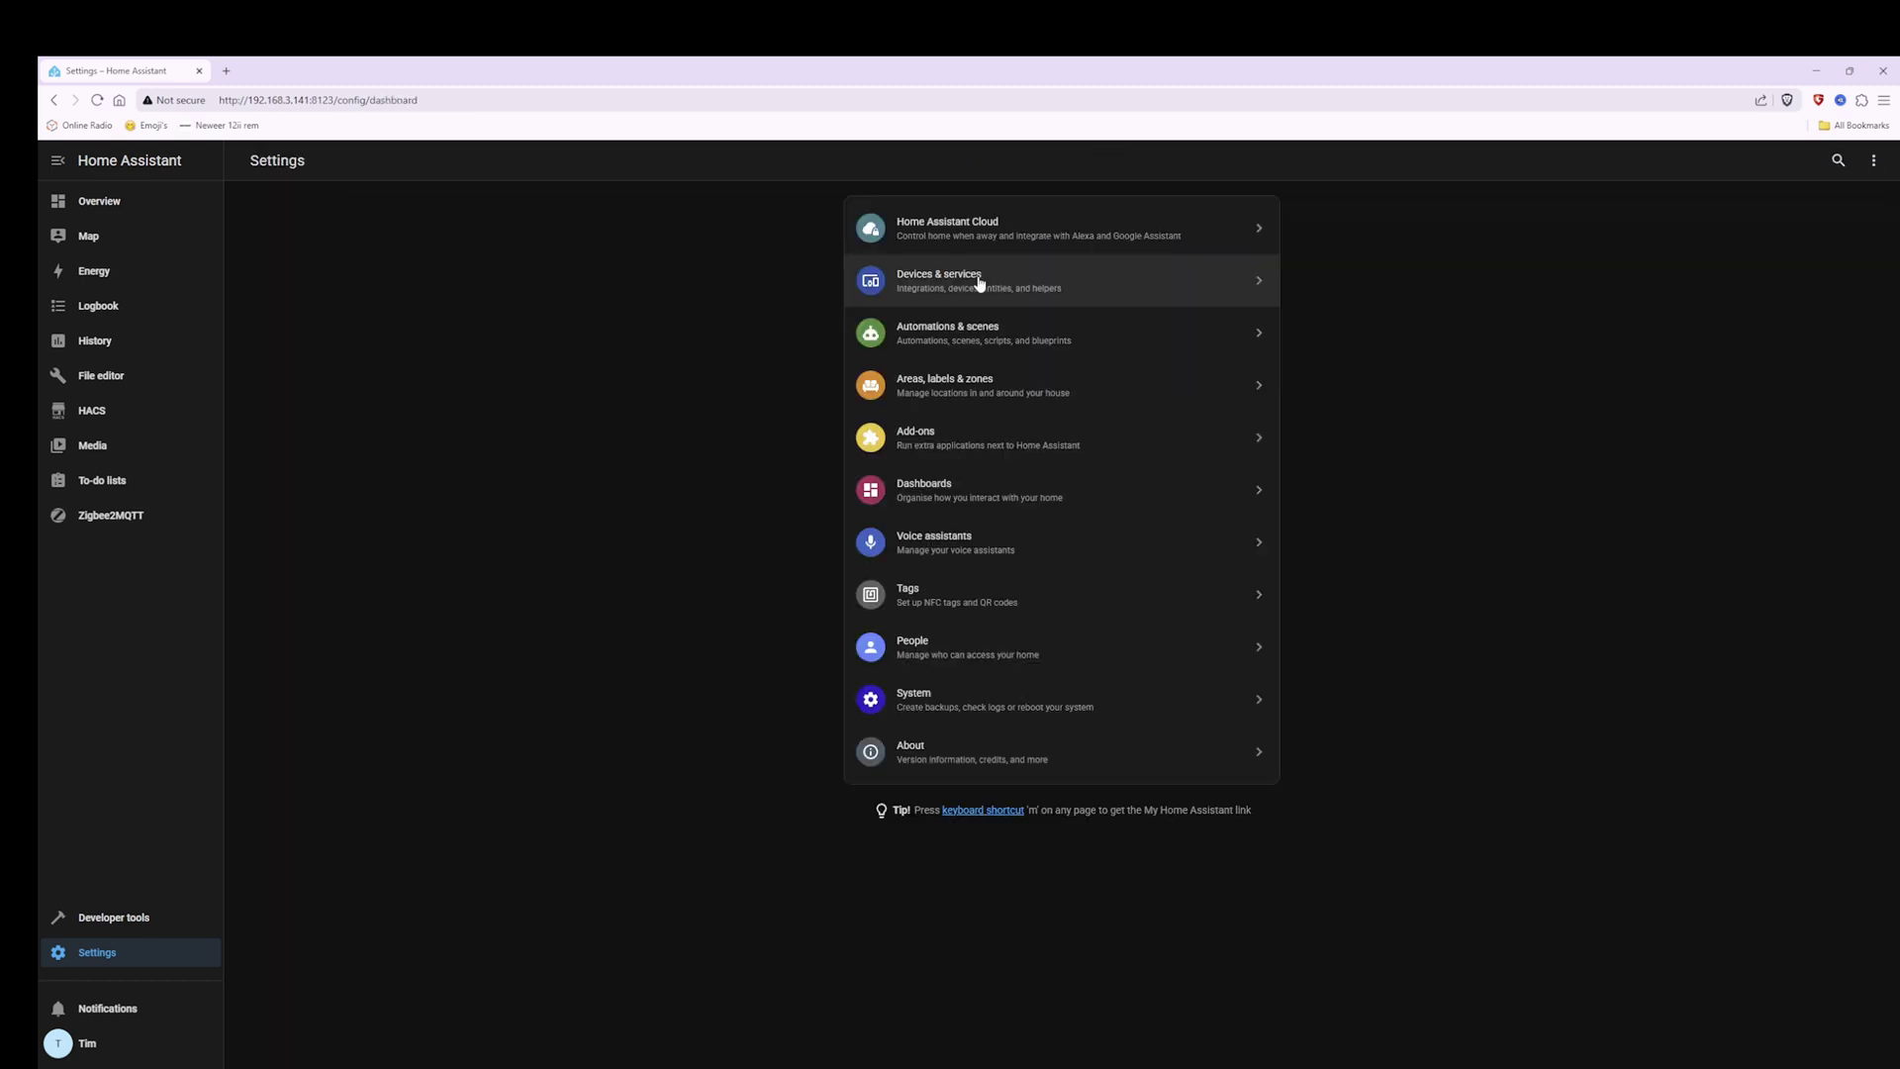
click(1010, 339)
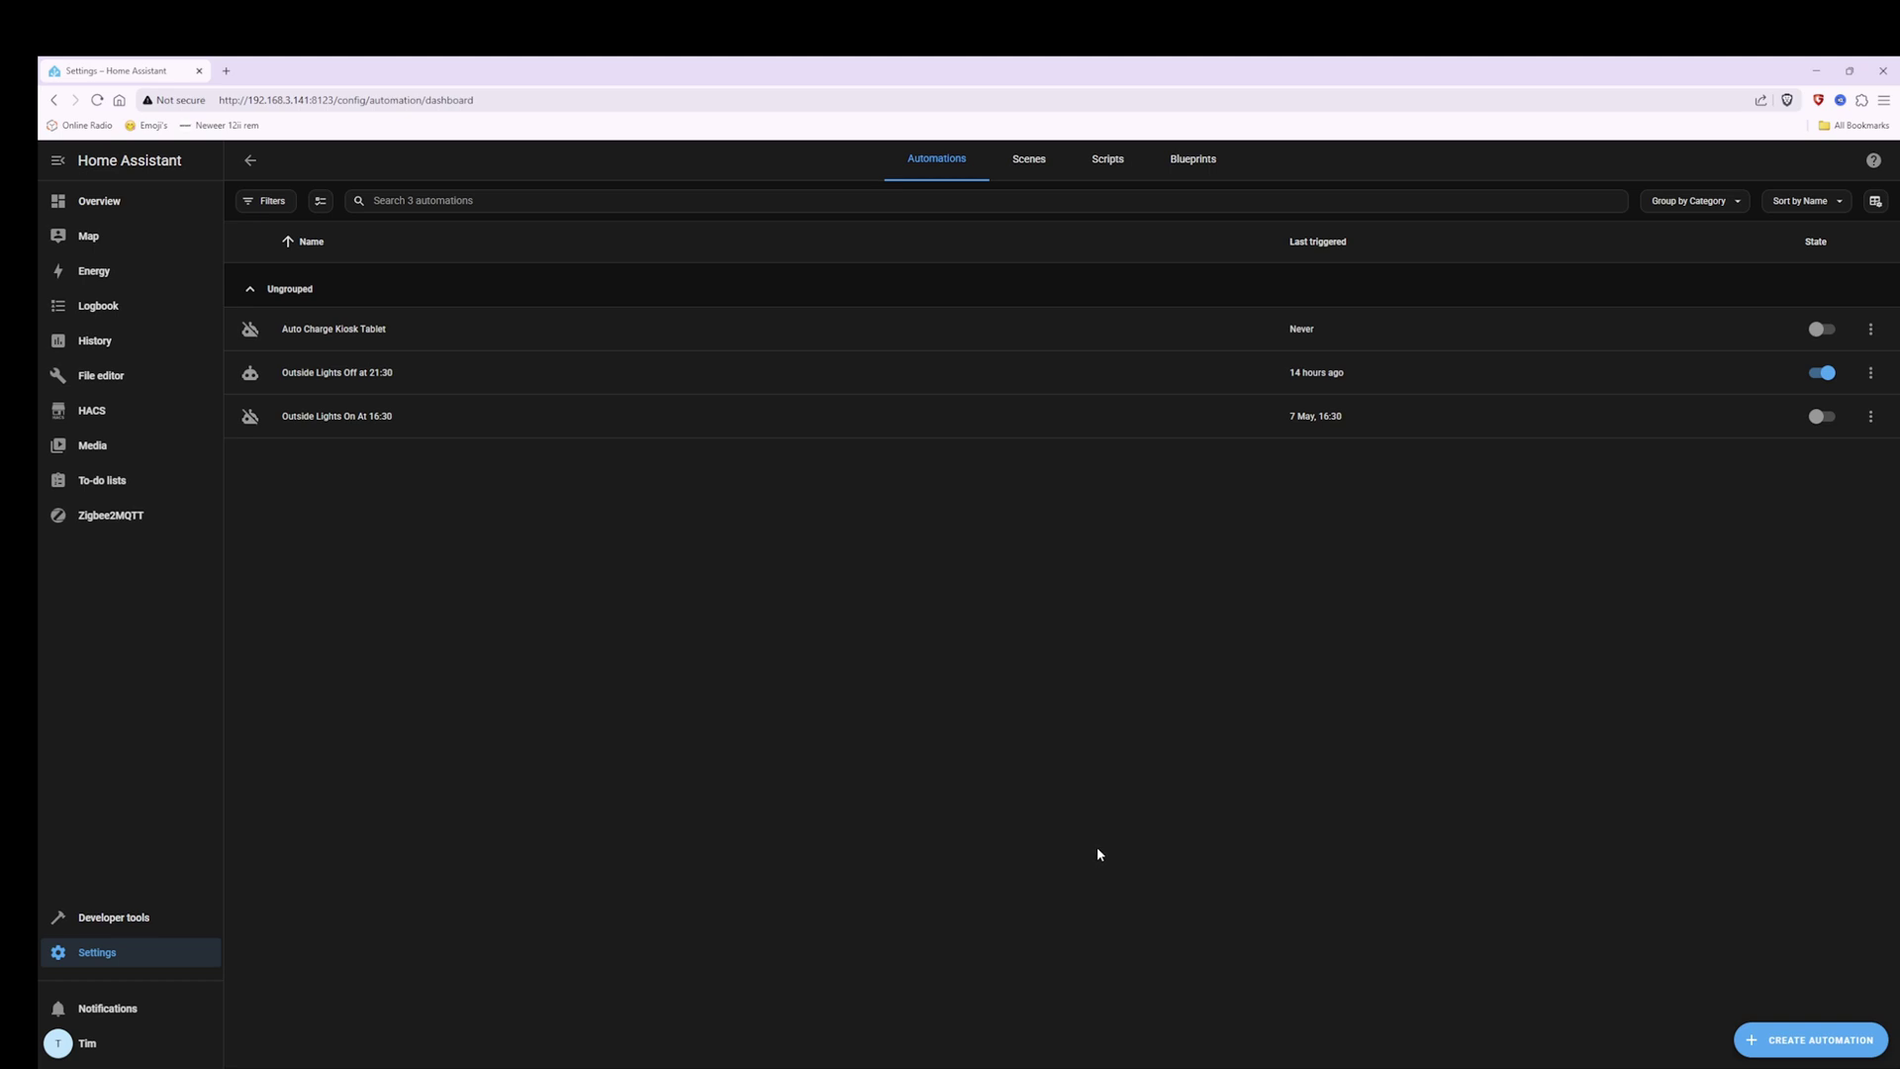
click(1826, 1046)
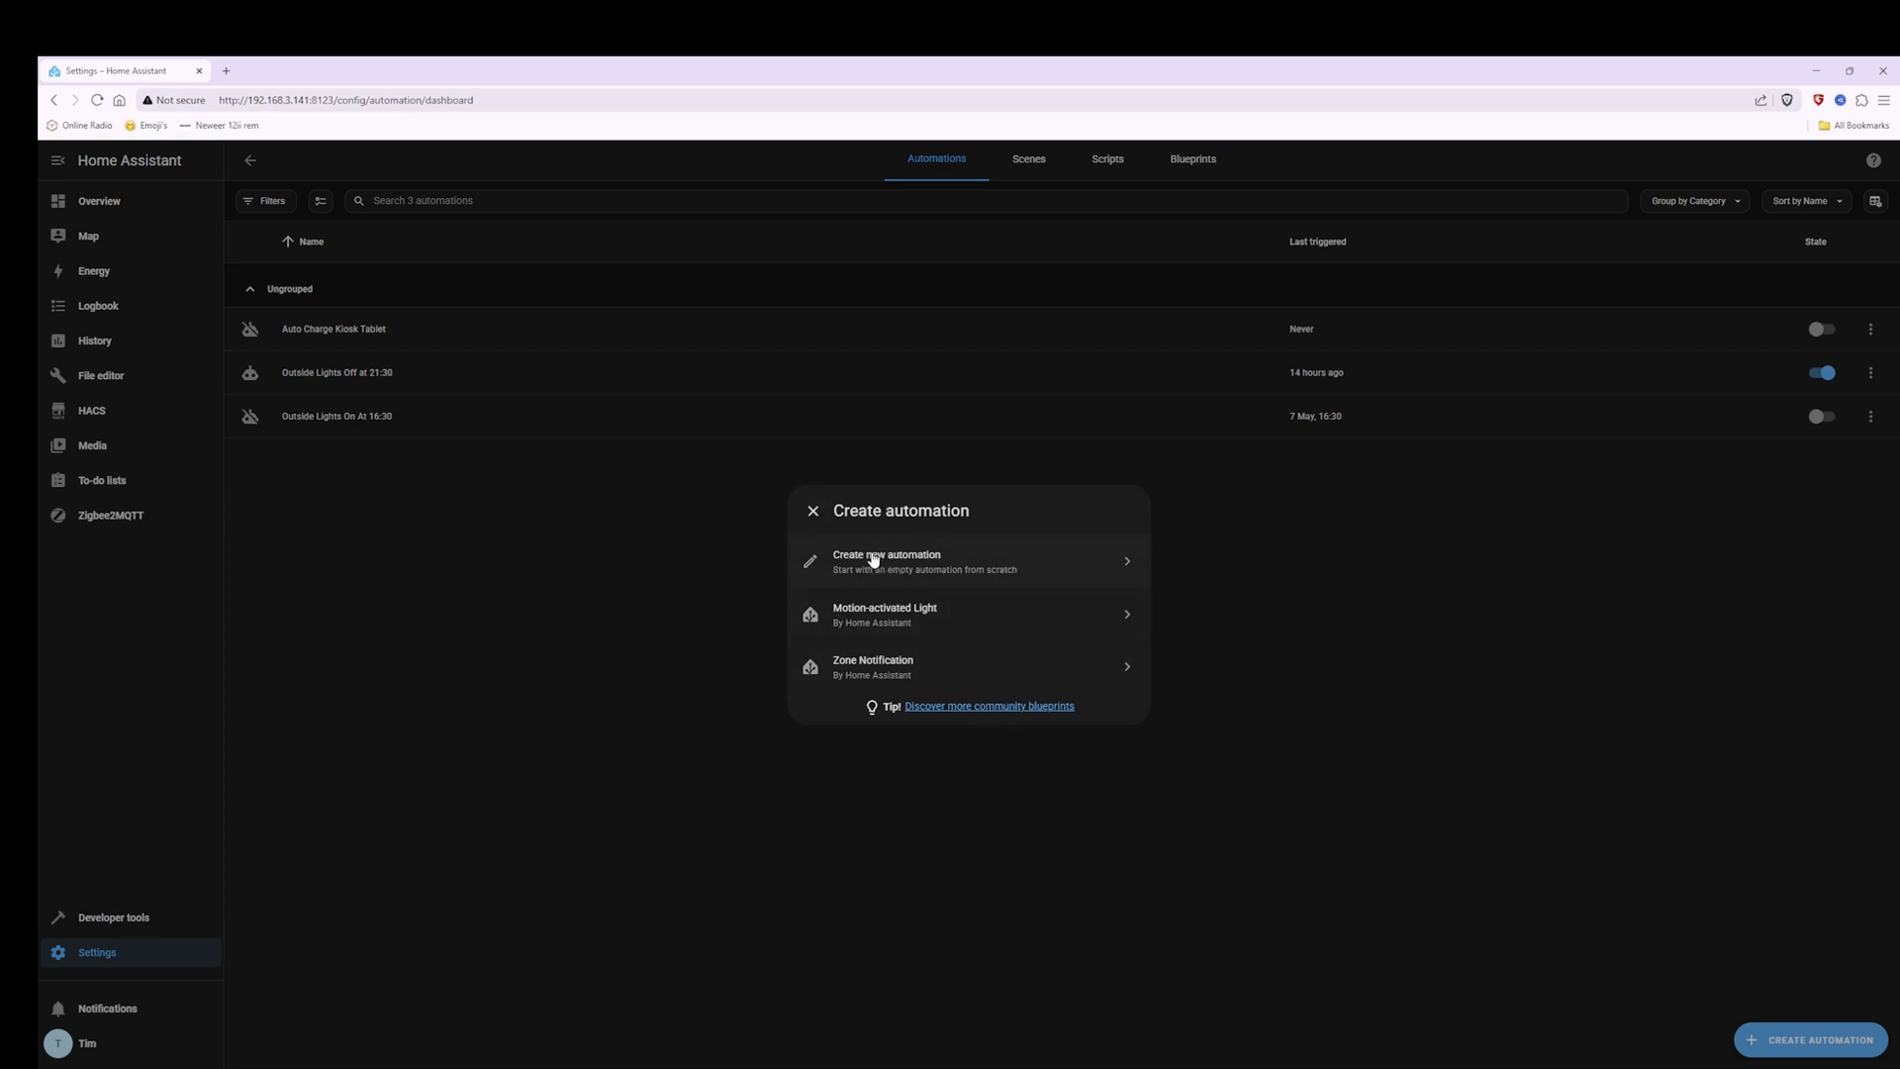
click(927, 562)
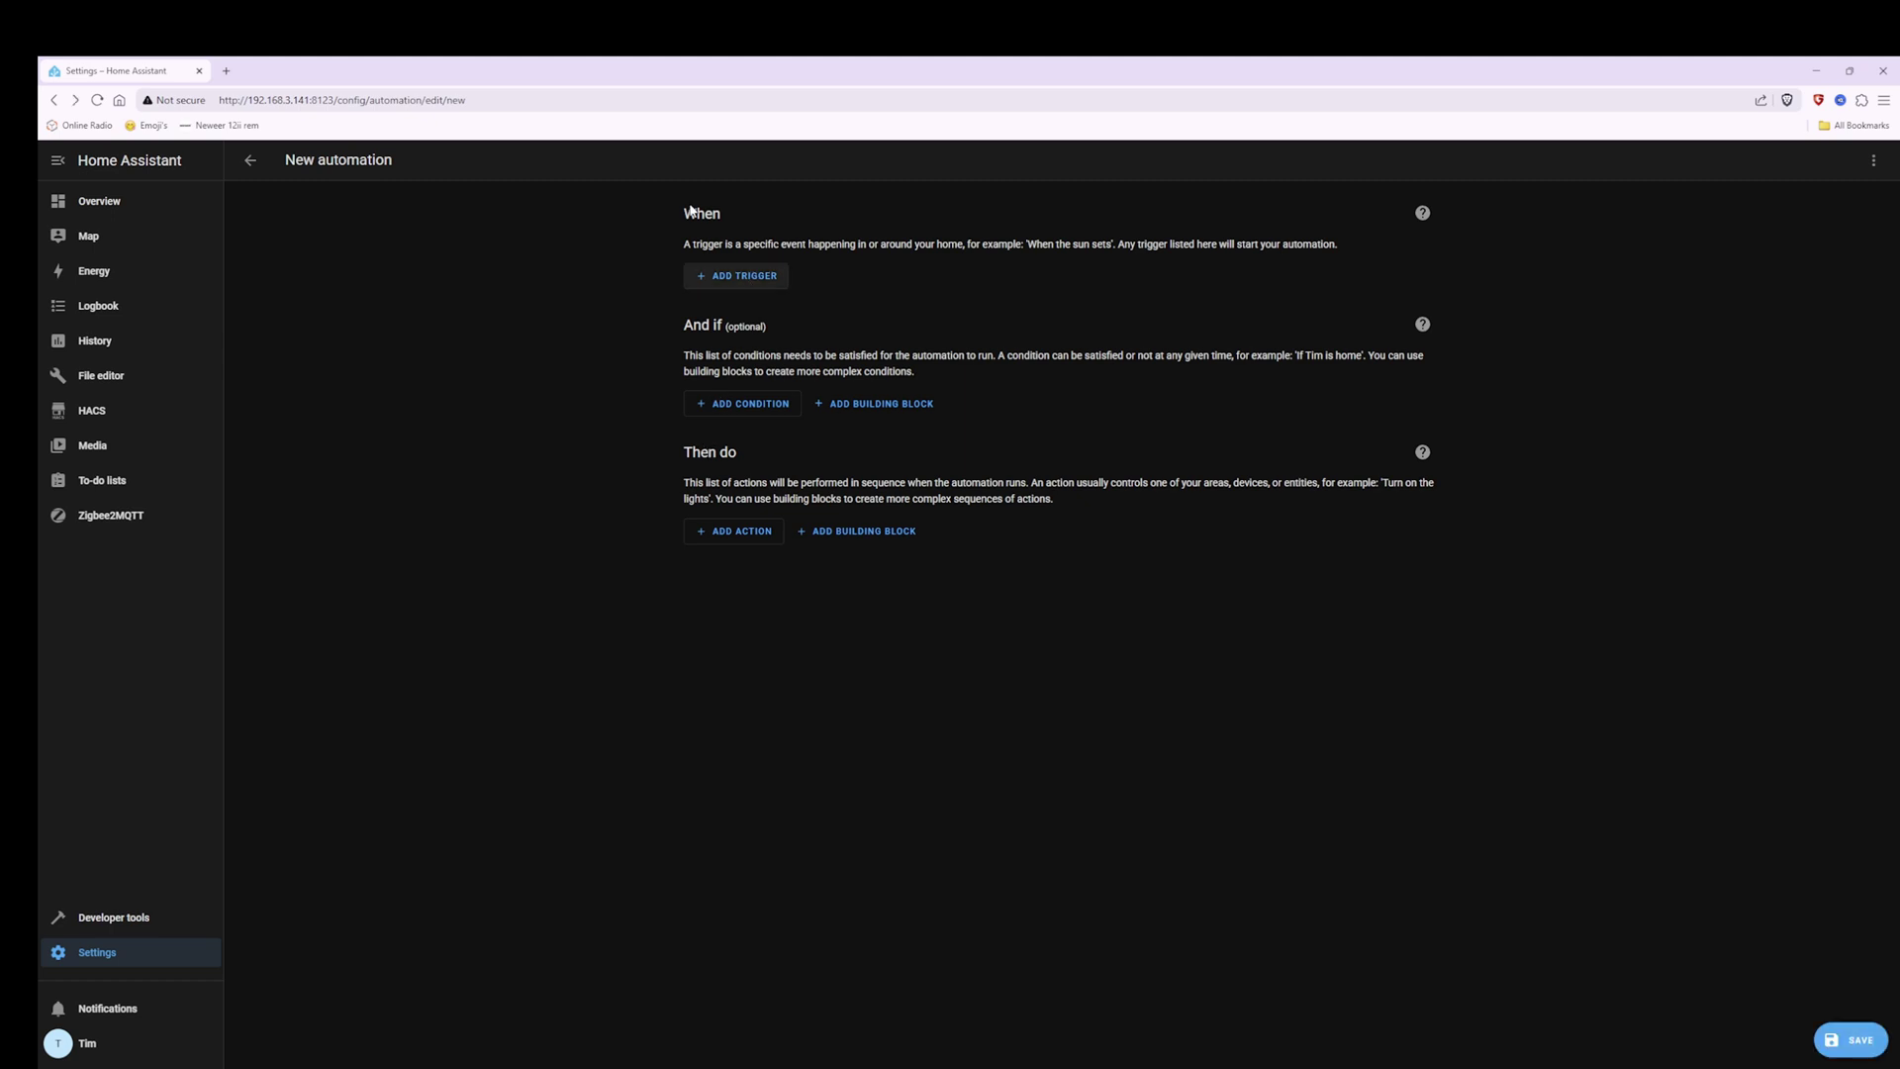
Add an entity State trigger that fires when the DBL1 Visitor binary sensor changes to On.
click(744, 281)
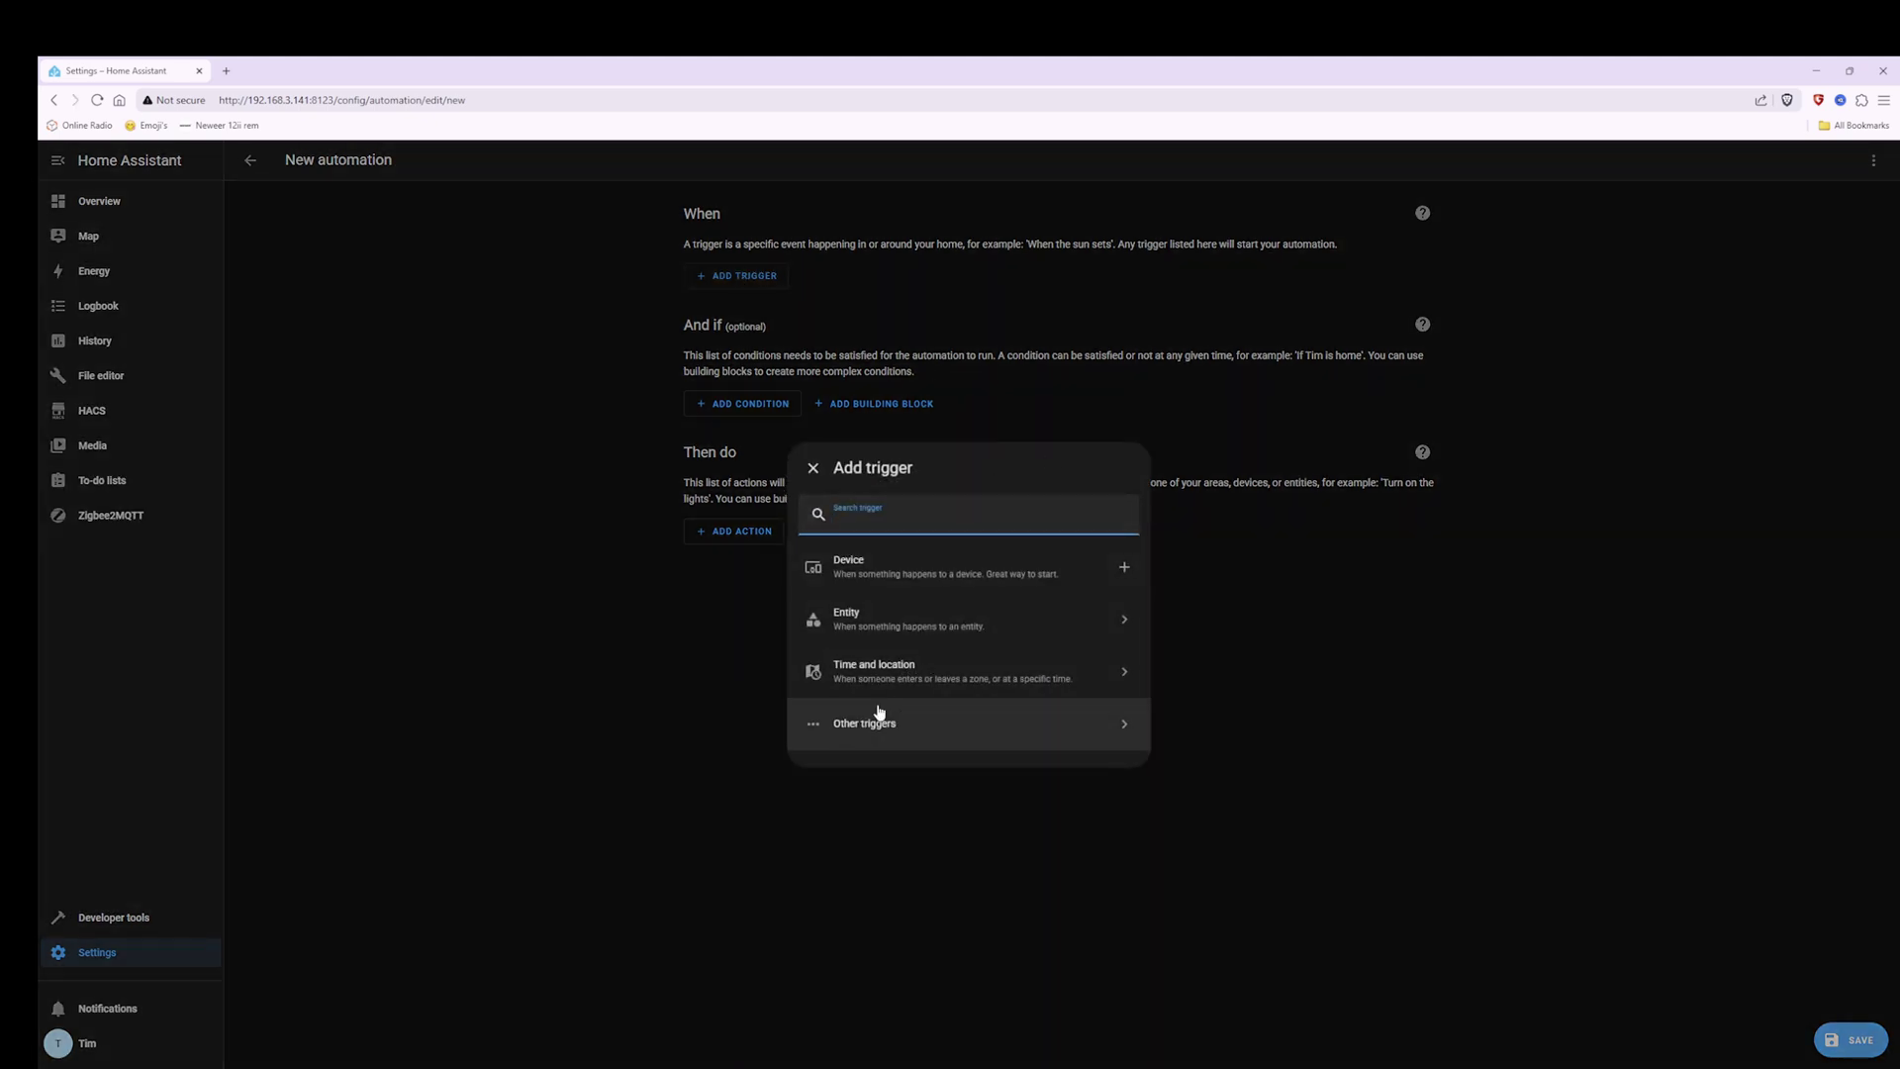
click(836, 622)
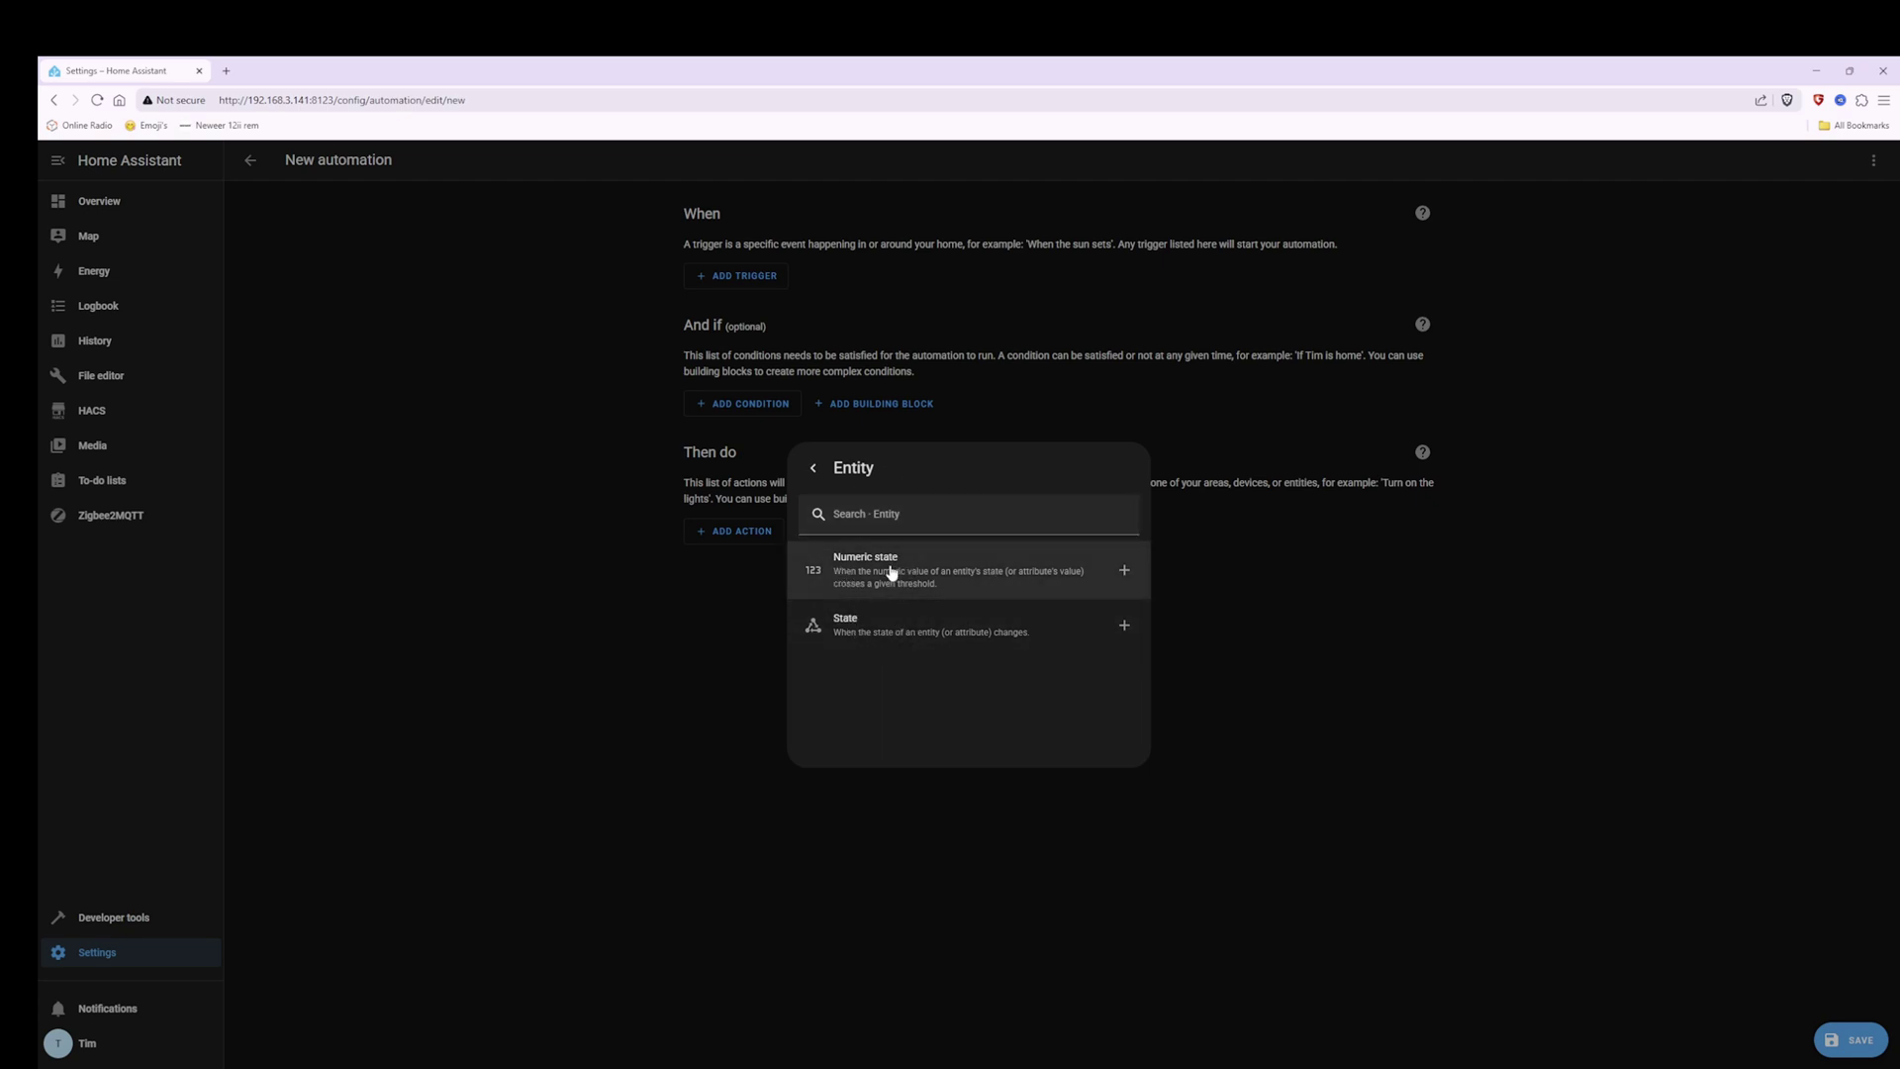
click(853, 633)
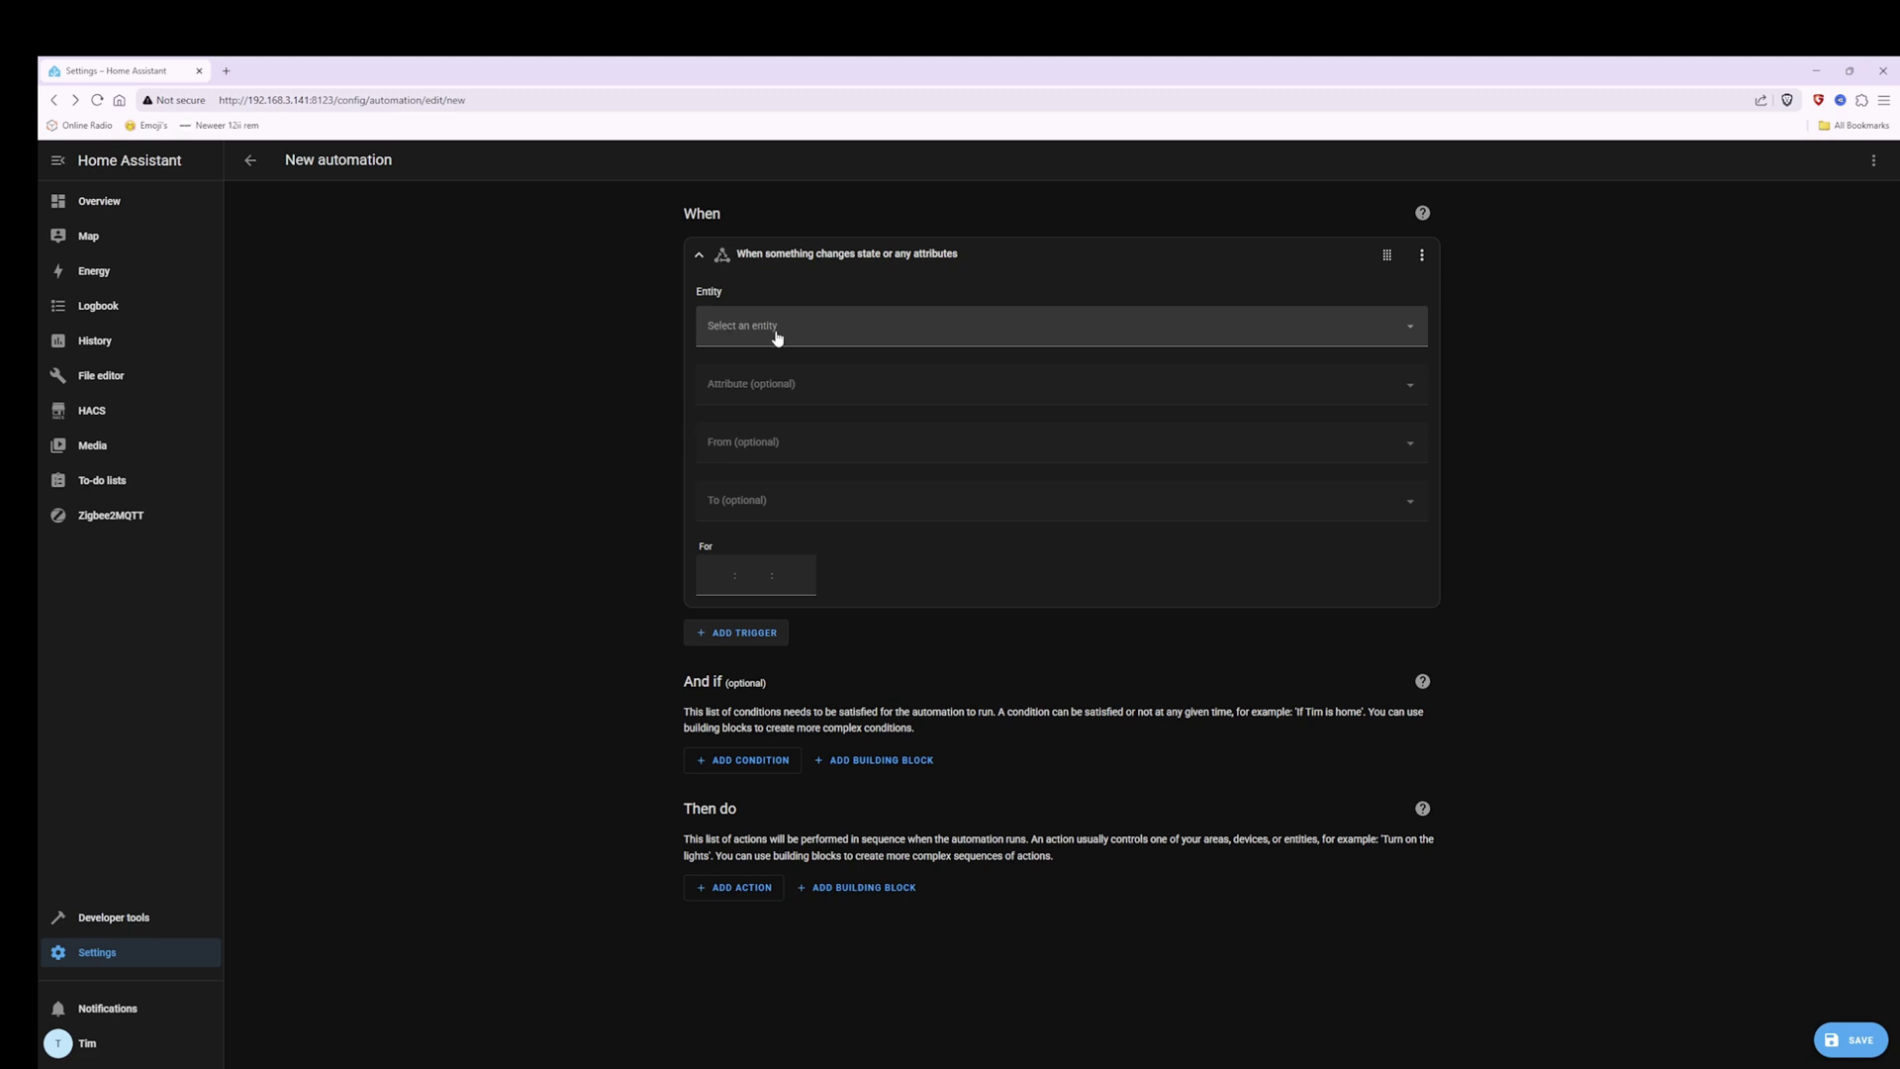
click(971, 333)
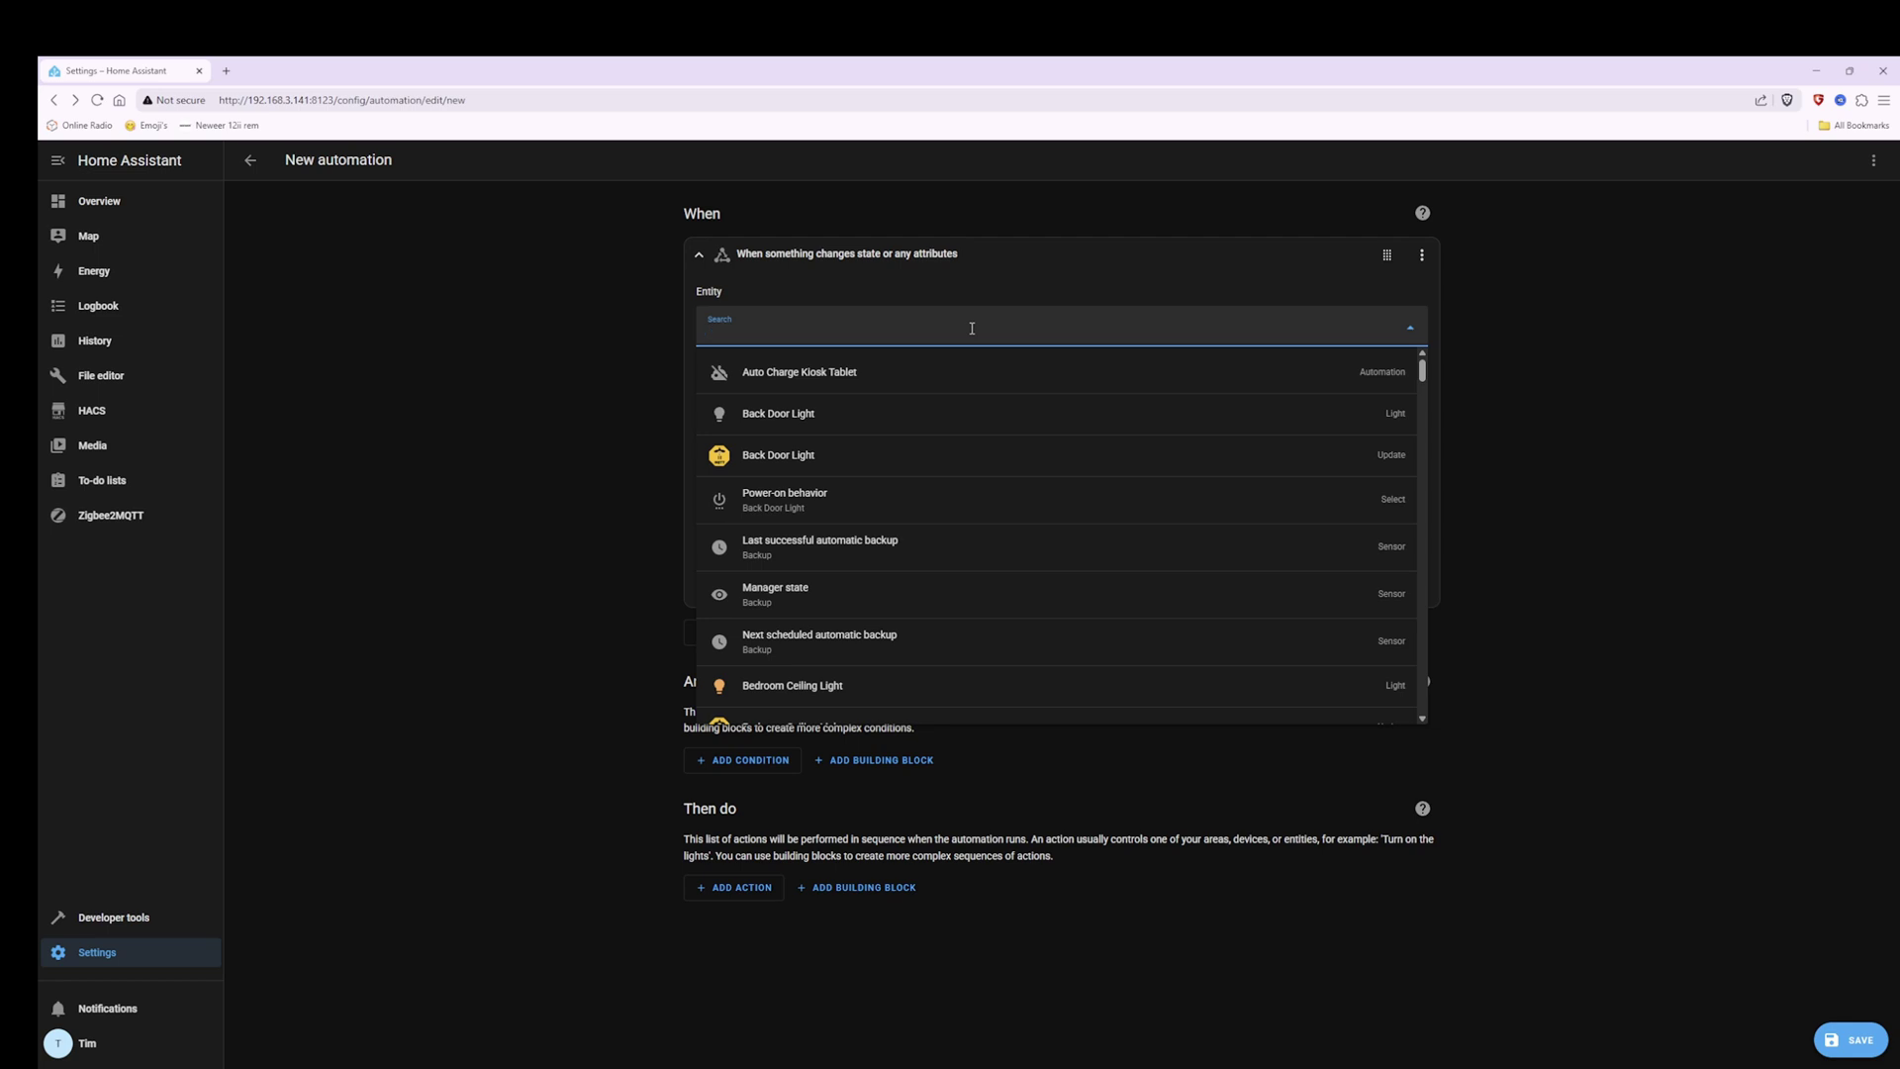
text(vis)
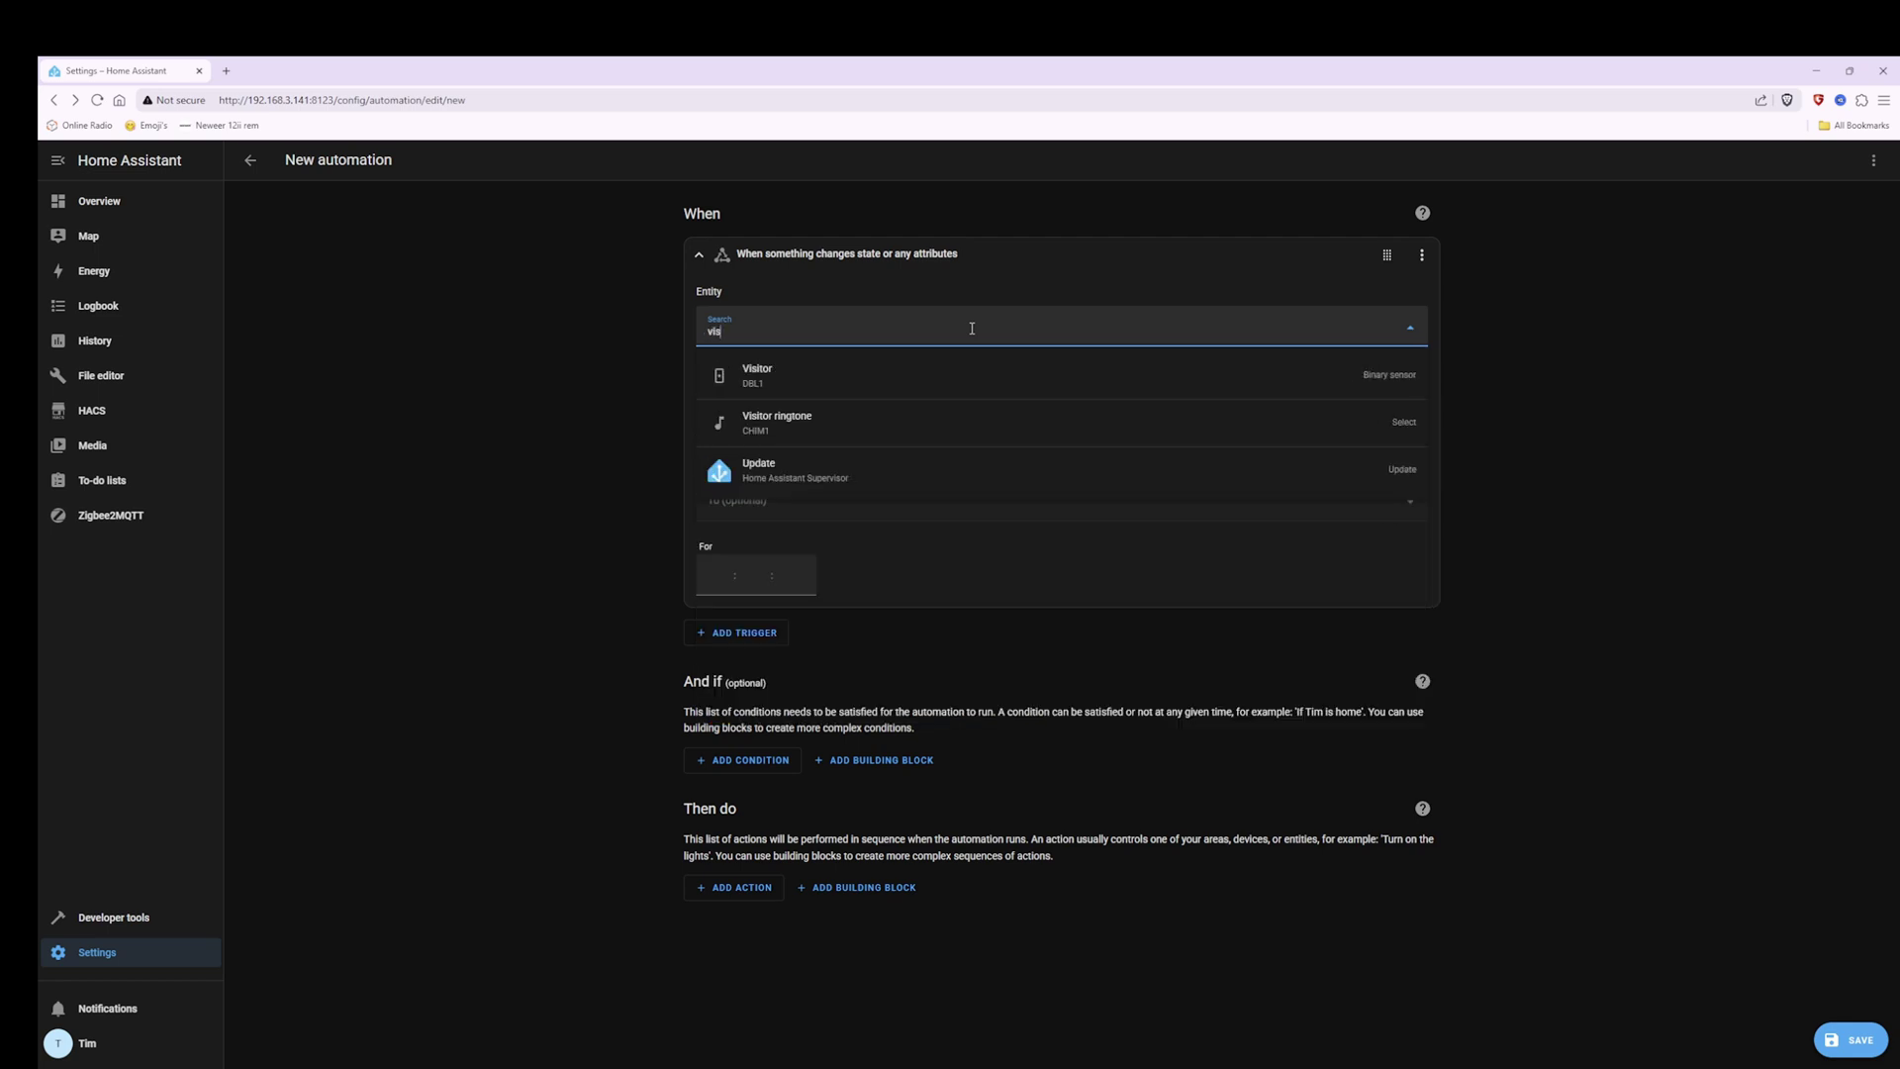
click(761, 381)
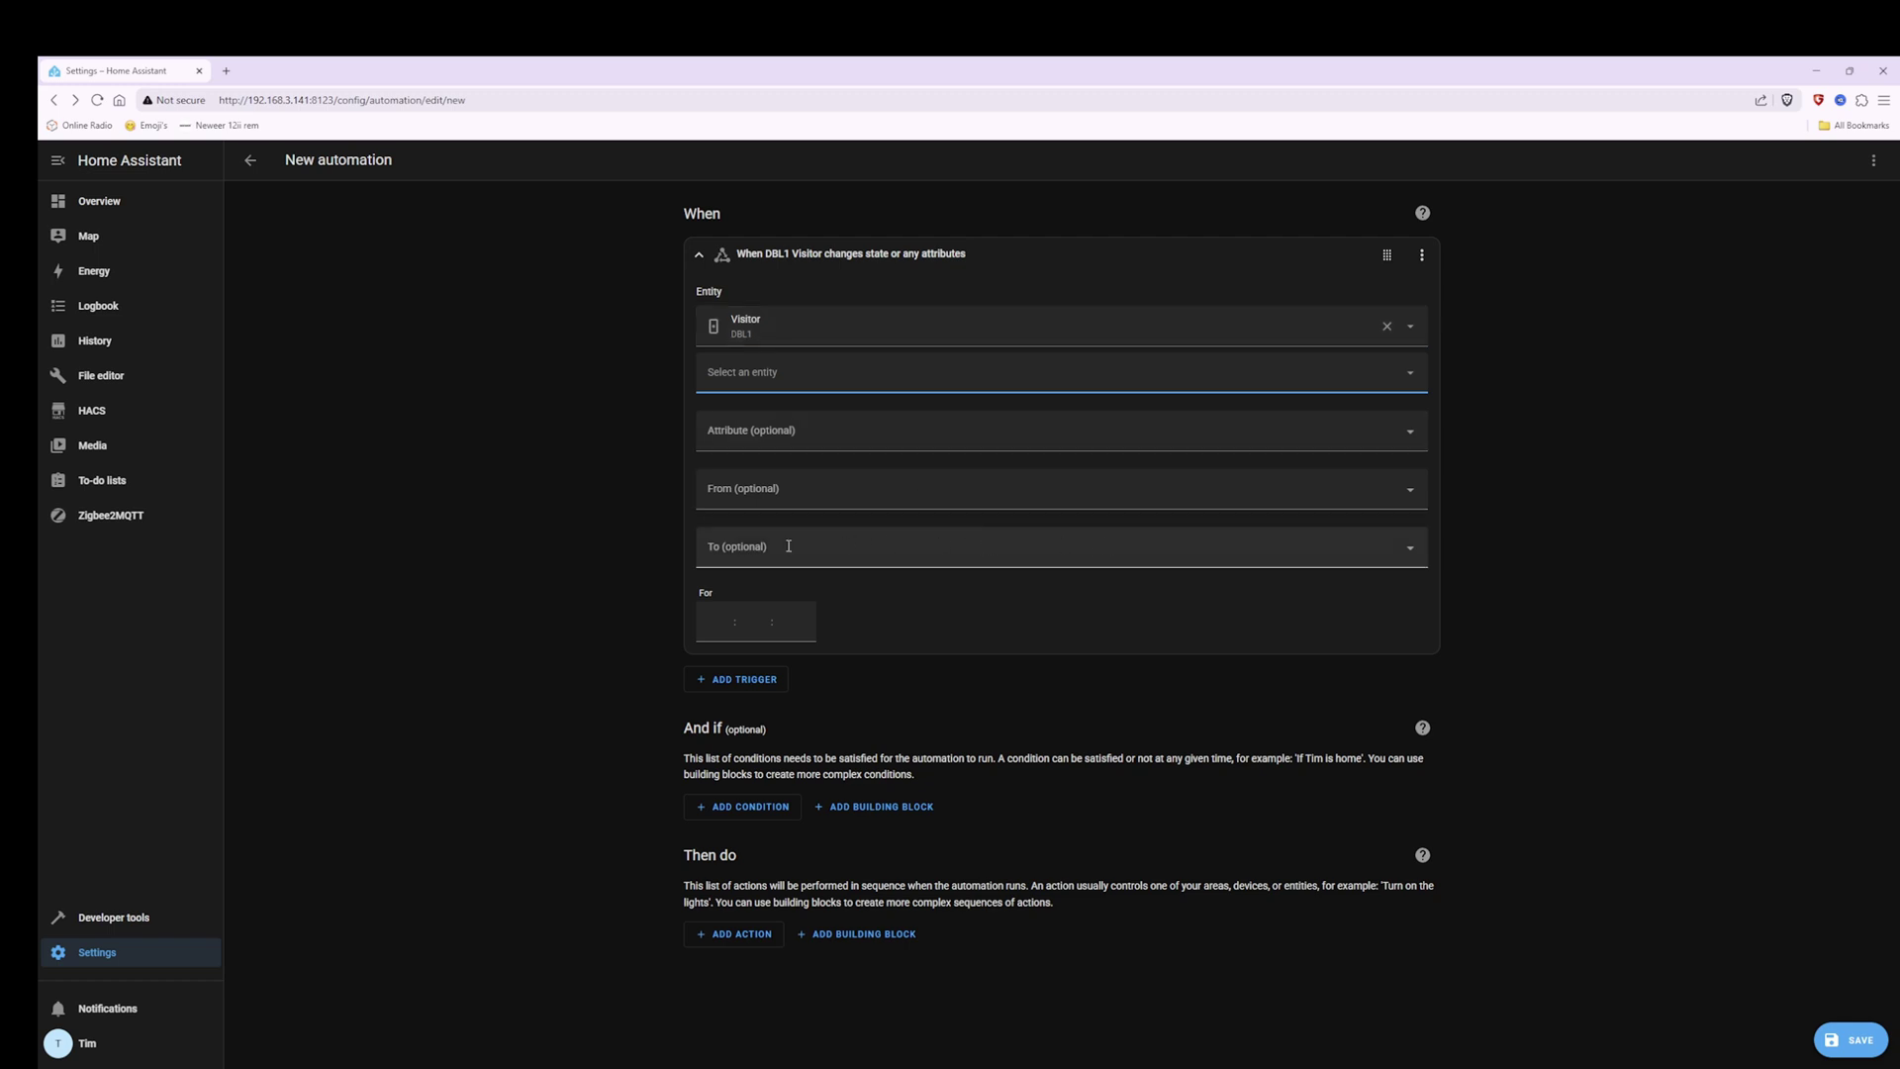
click(1411, 556)
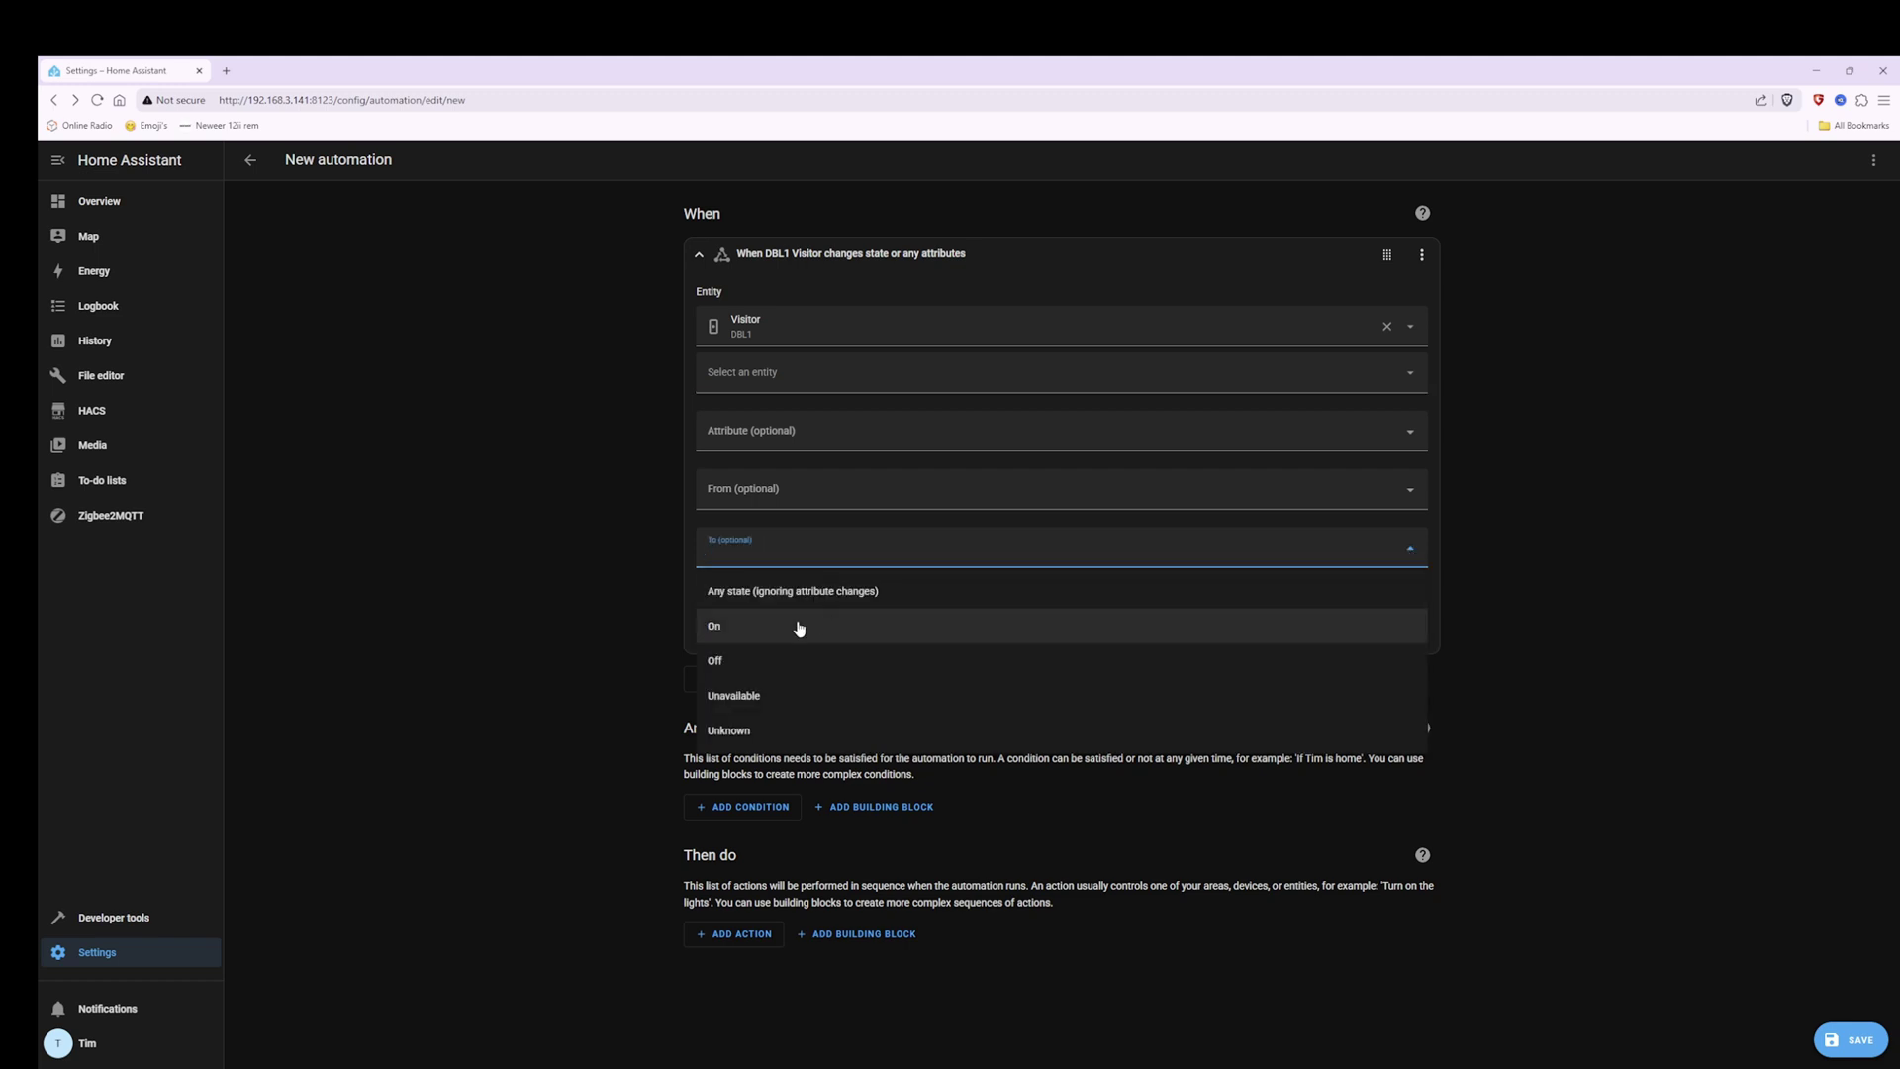
click(713, 628)
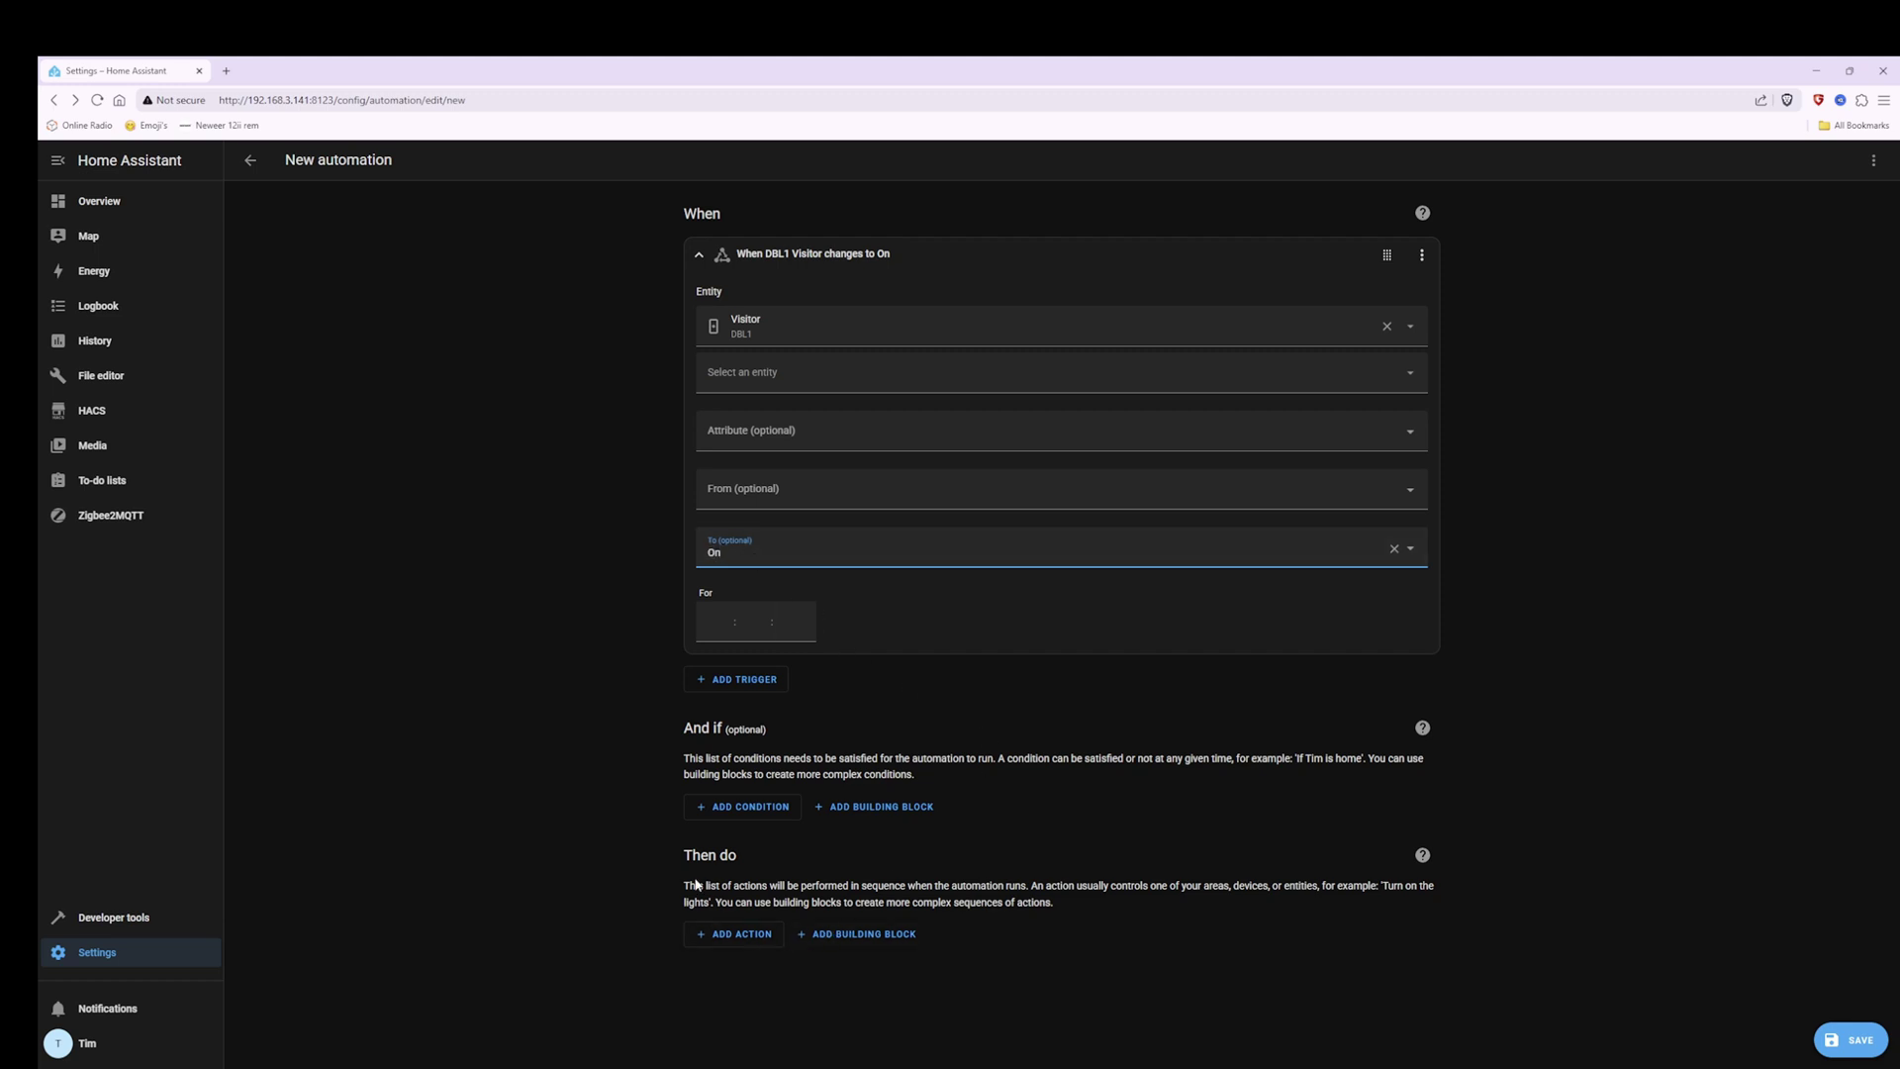
Add a device action for TAB1 and set it to Turn on TAB1 Screen.
click(722, 936)
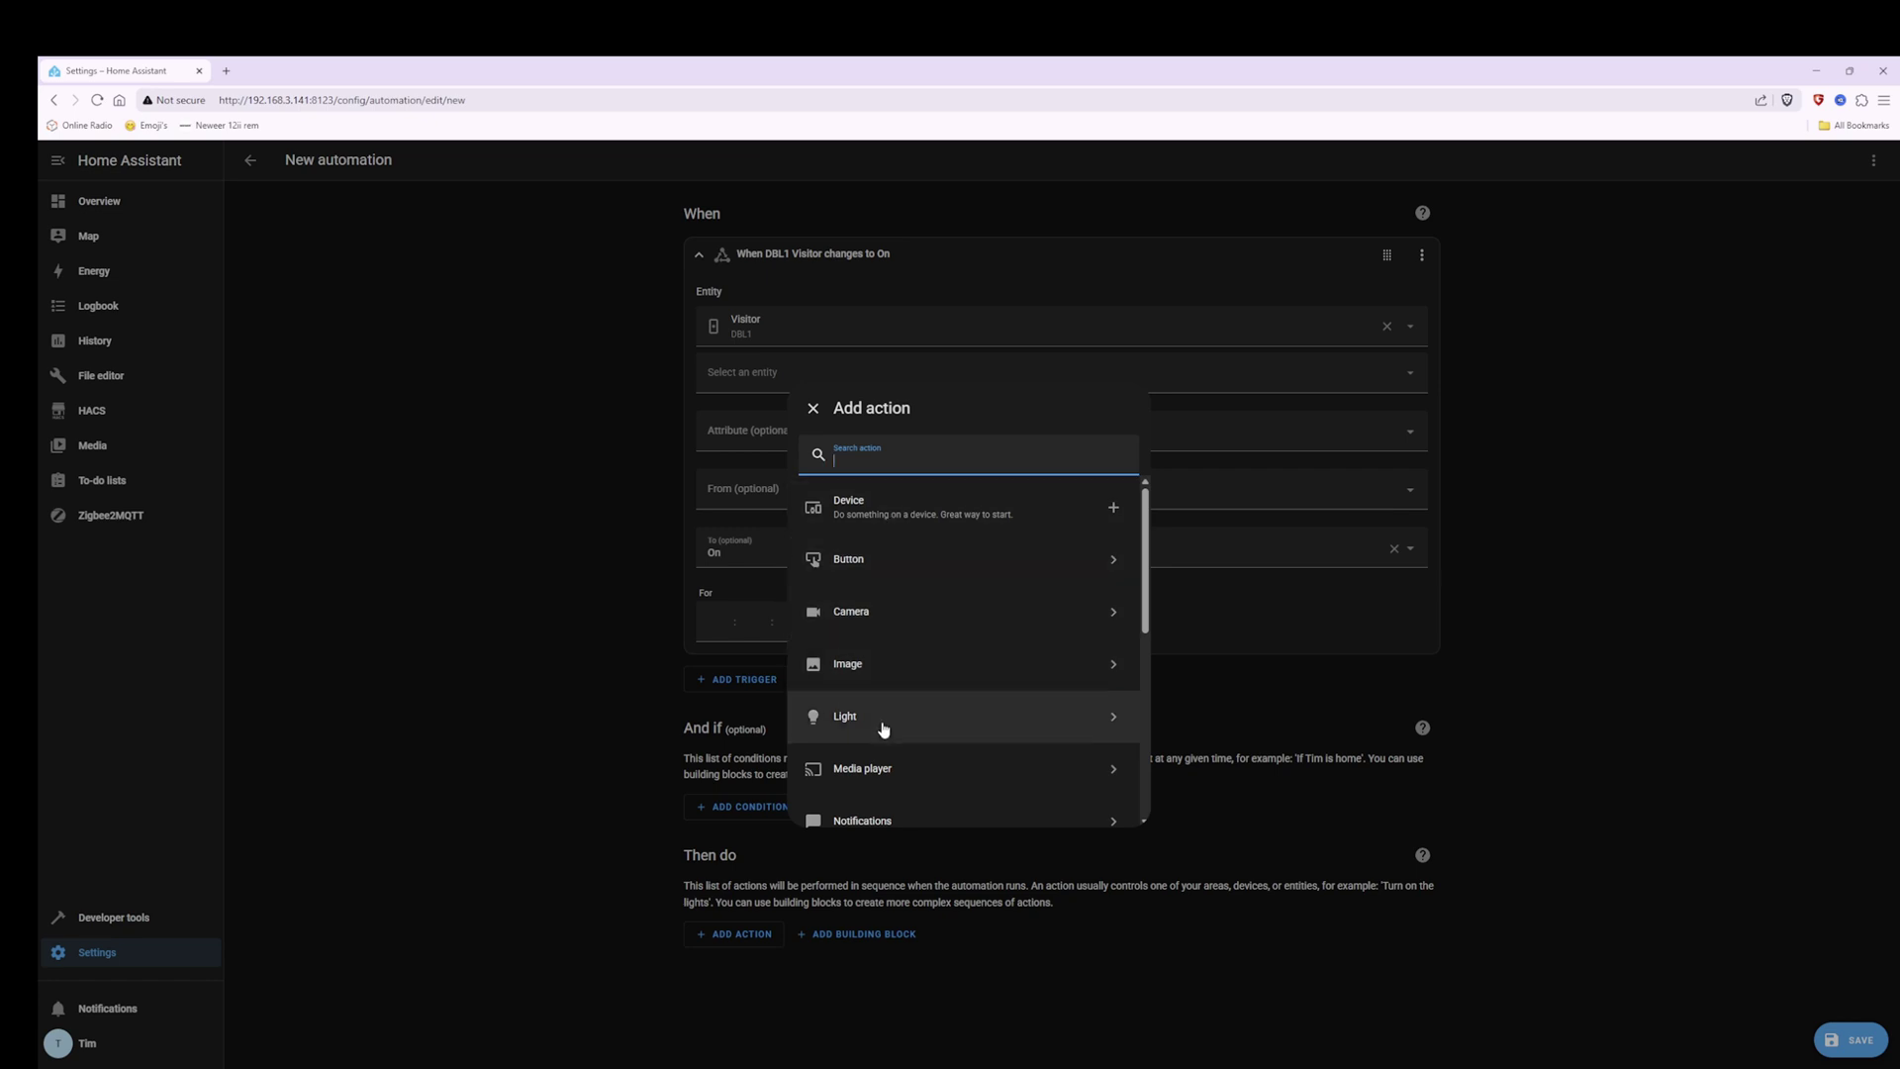
click(912, 516)
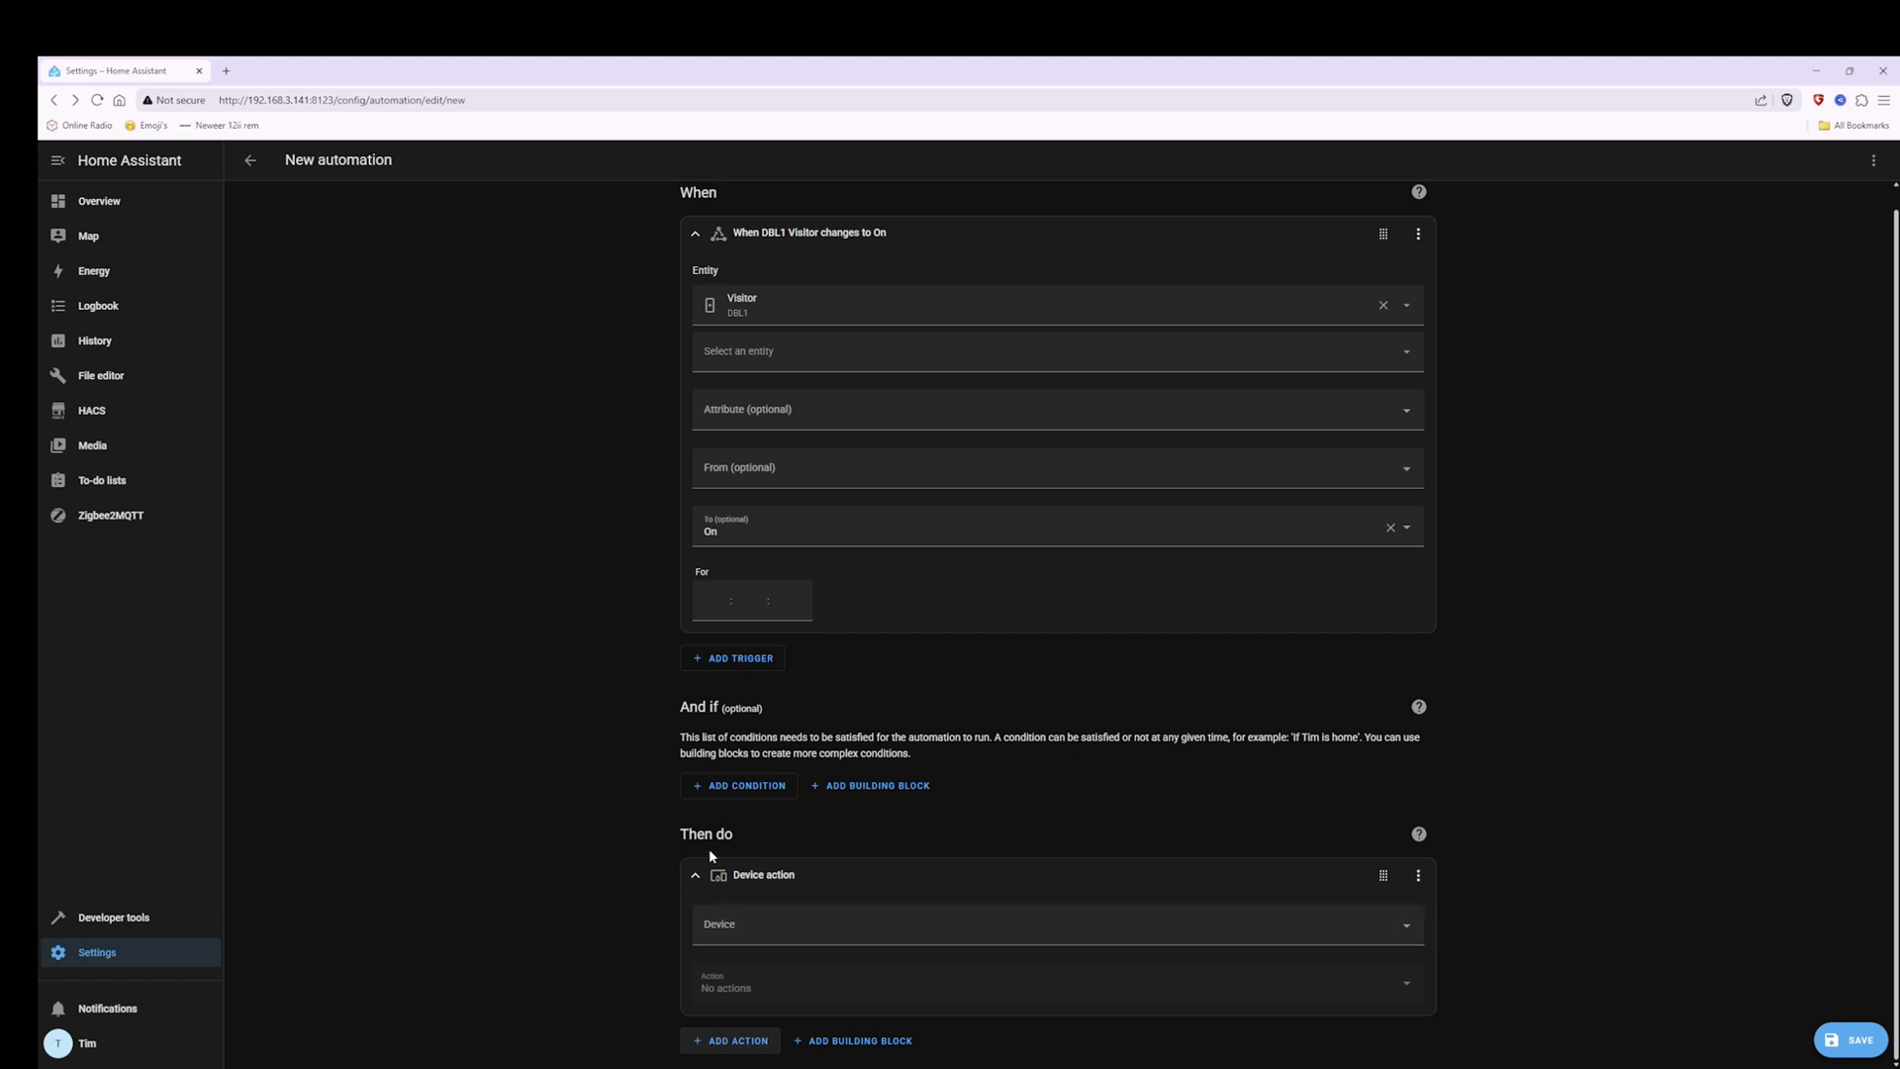
click(770, 930)
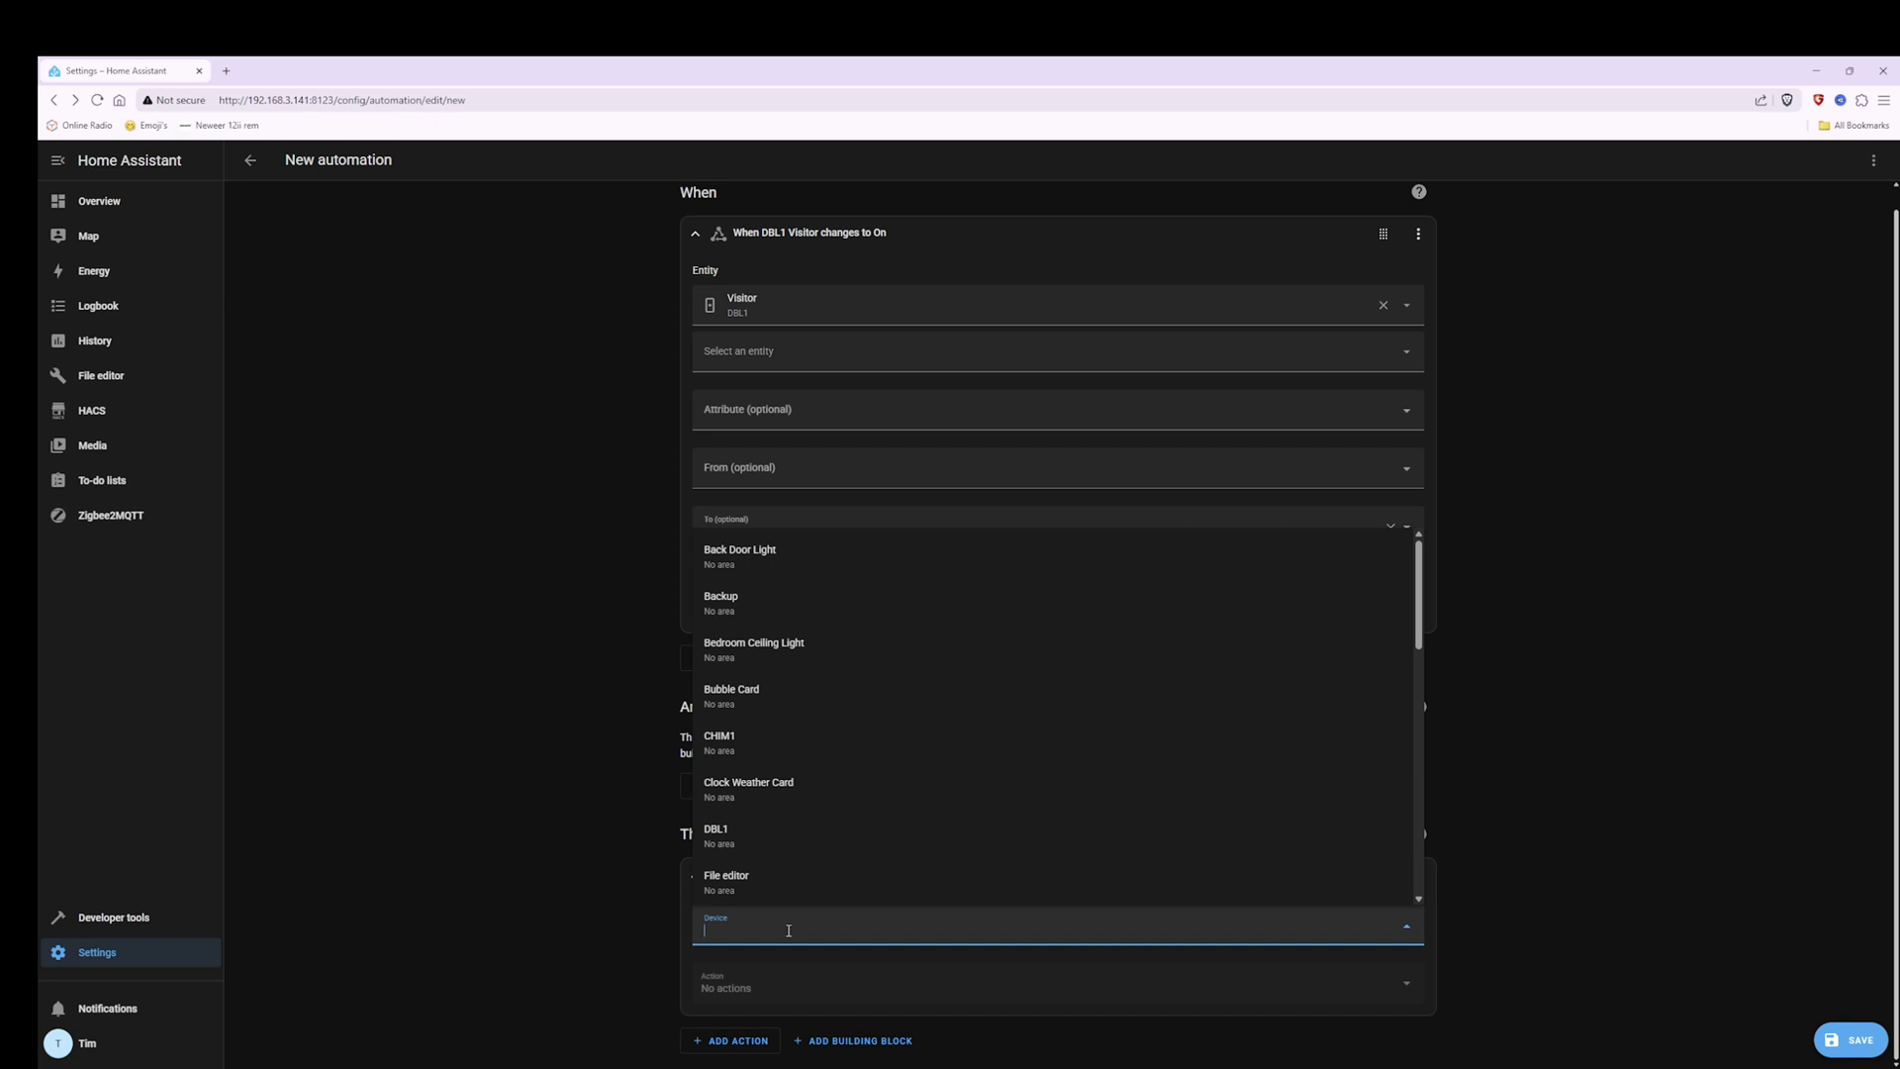
text(tab1)
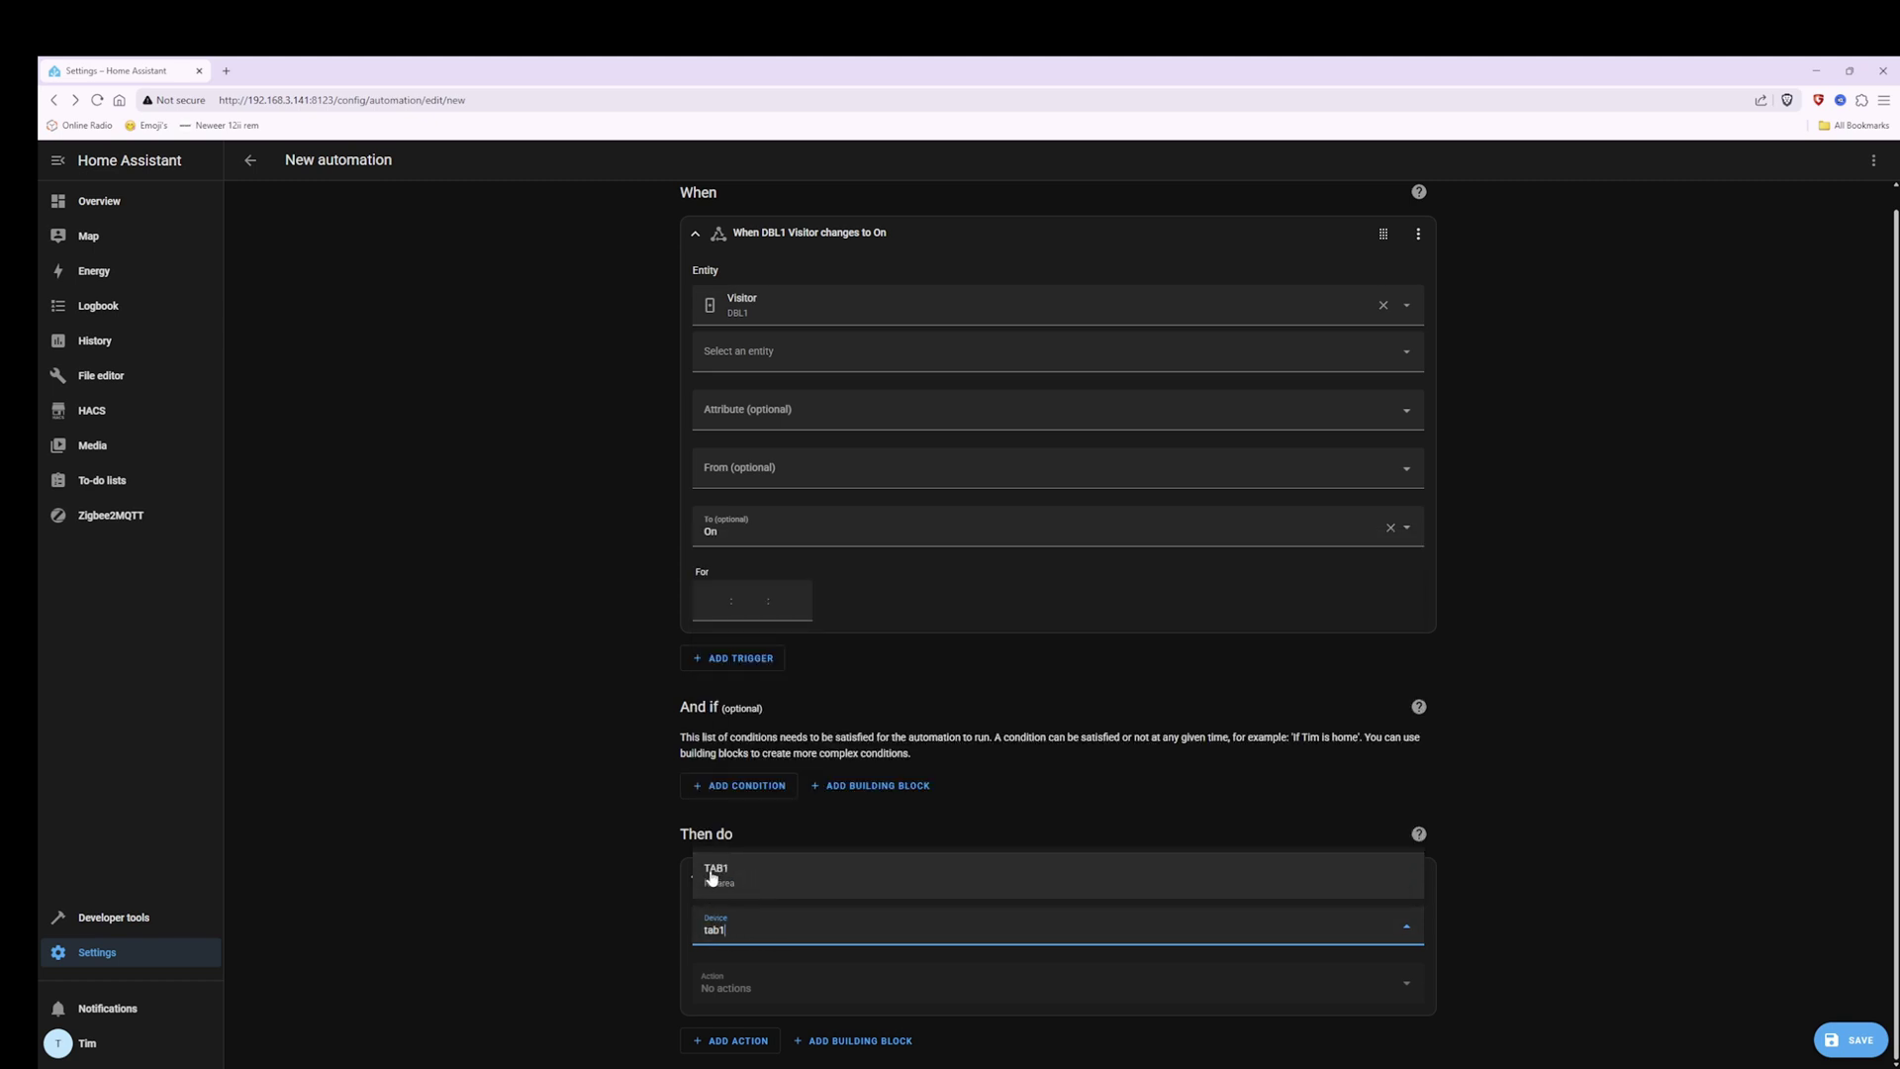
click(712, 878)
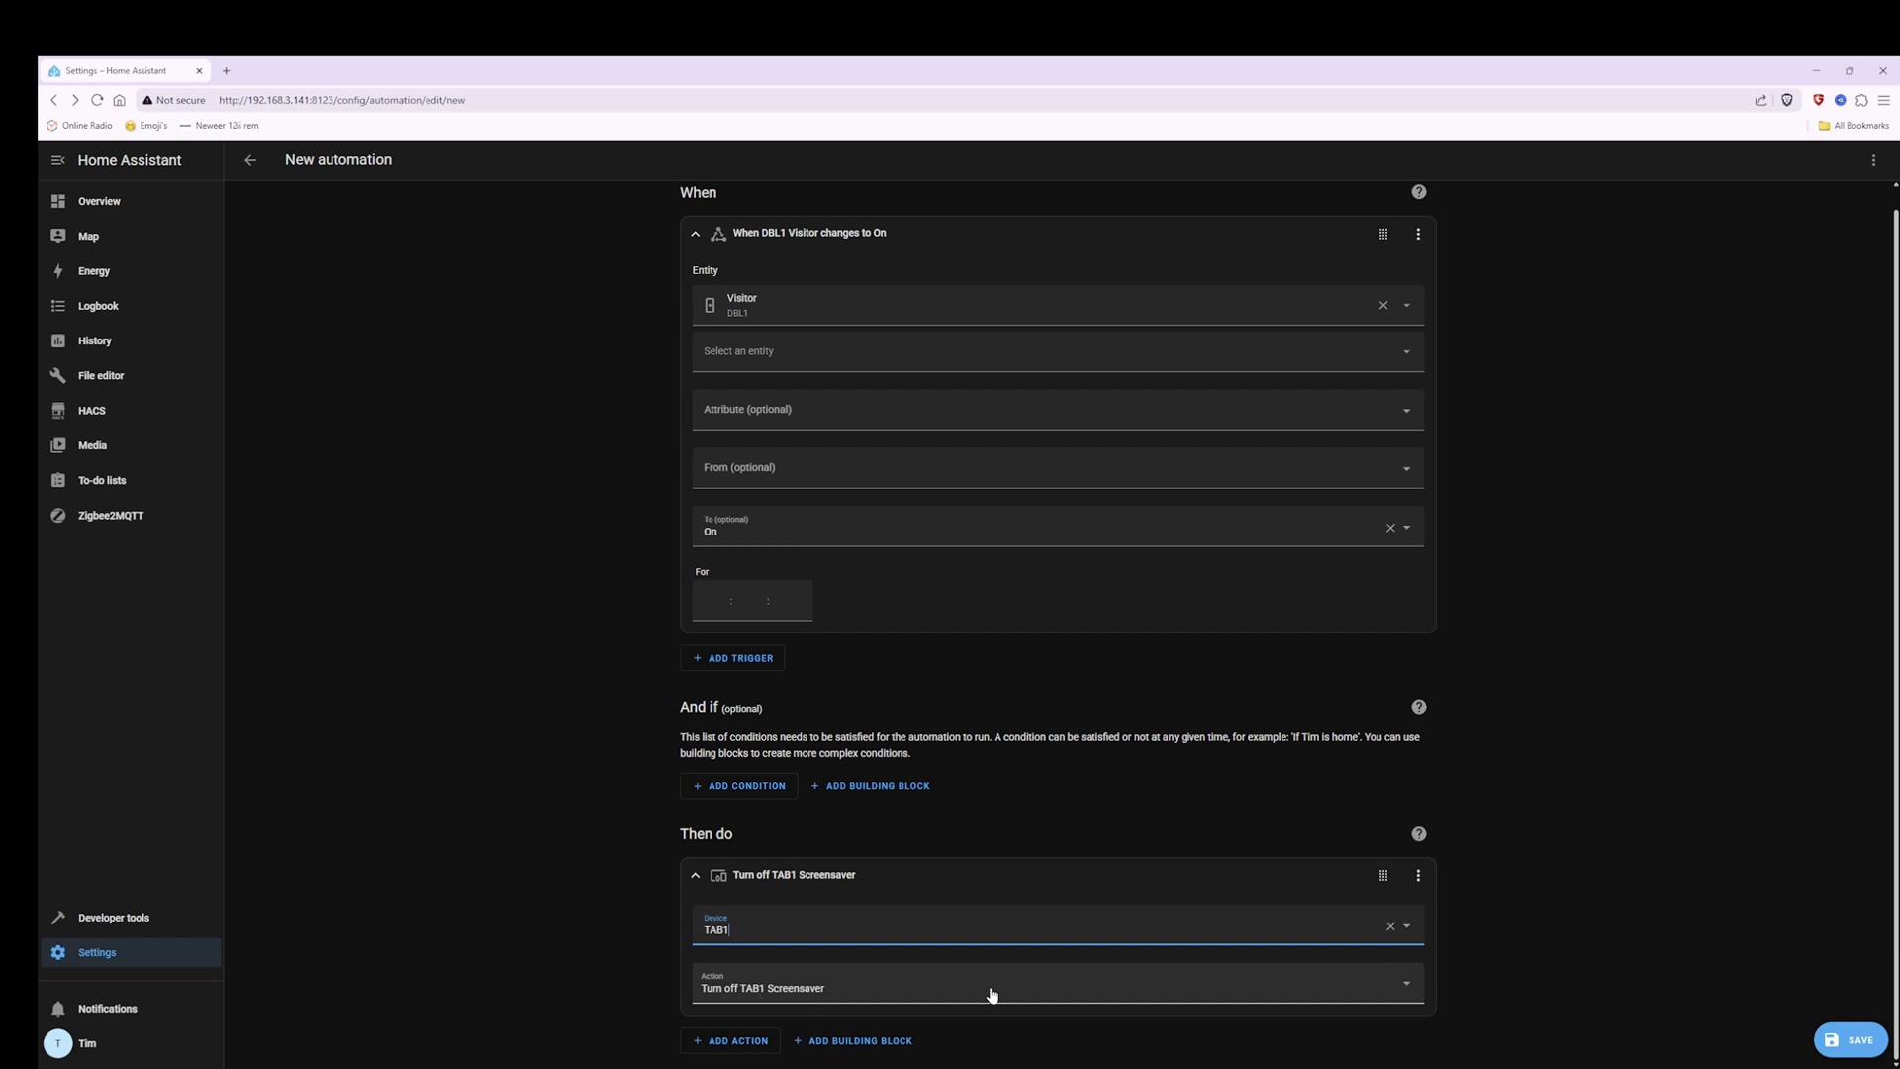
click(1409, 992)
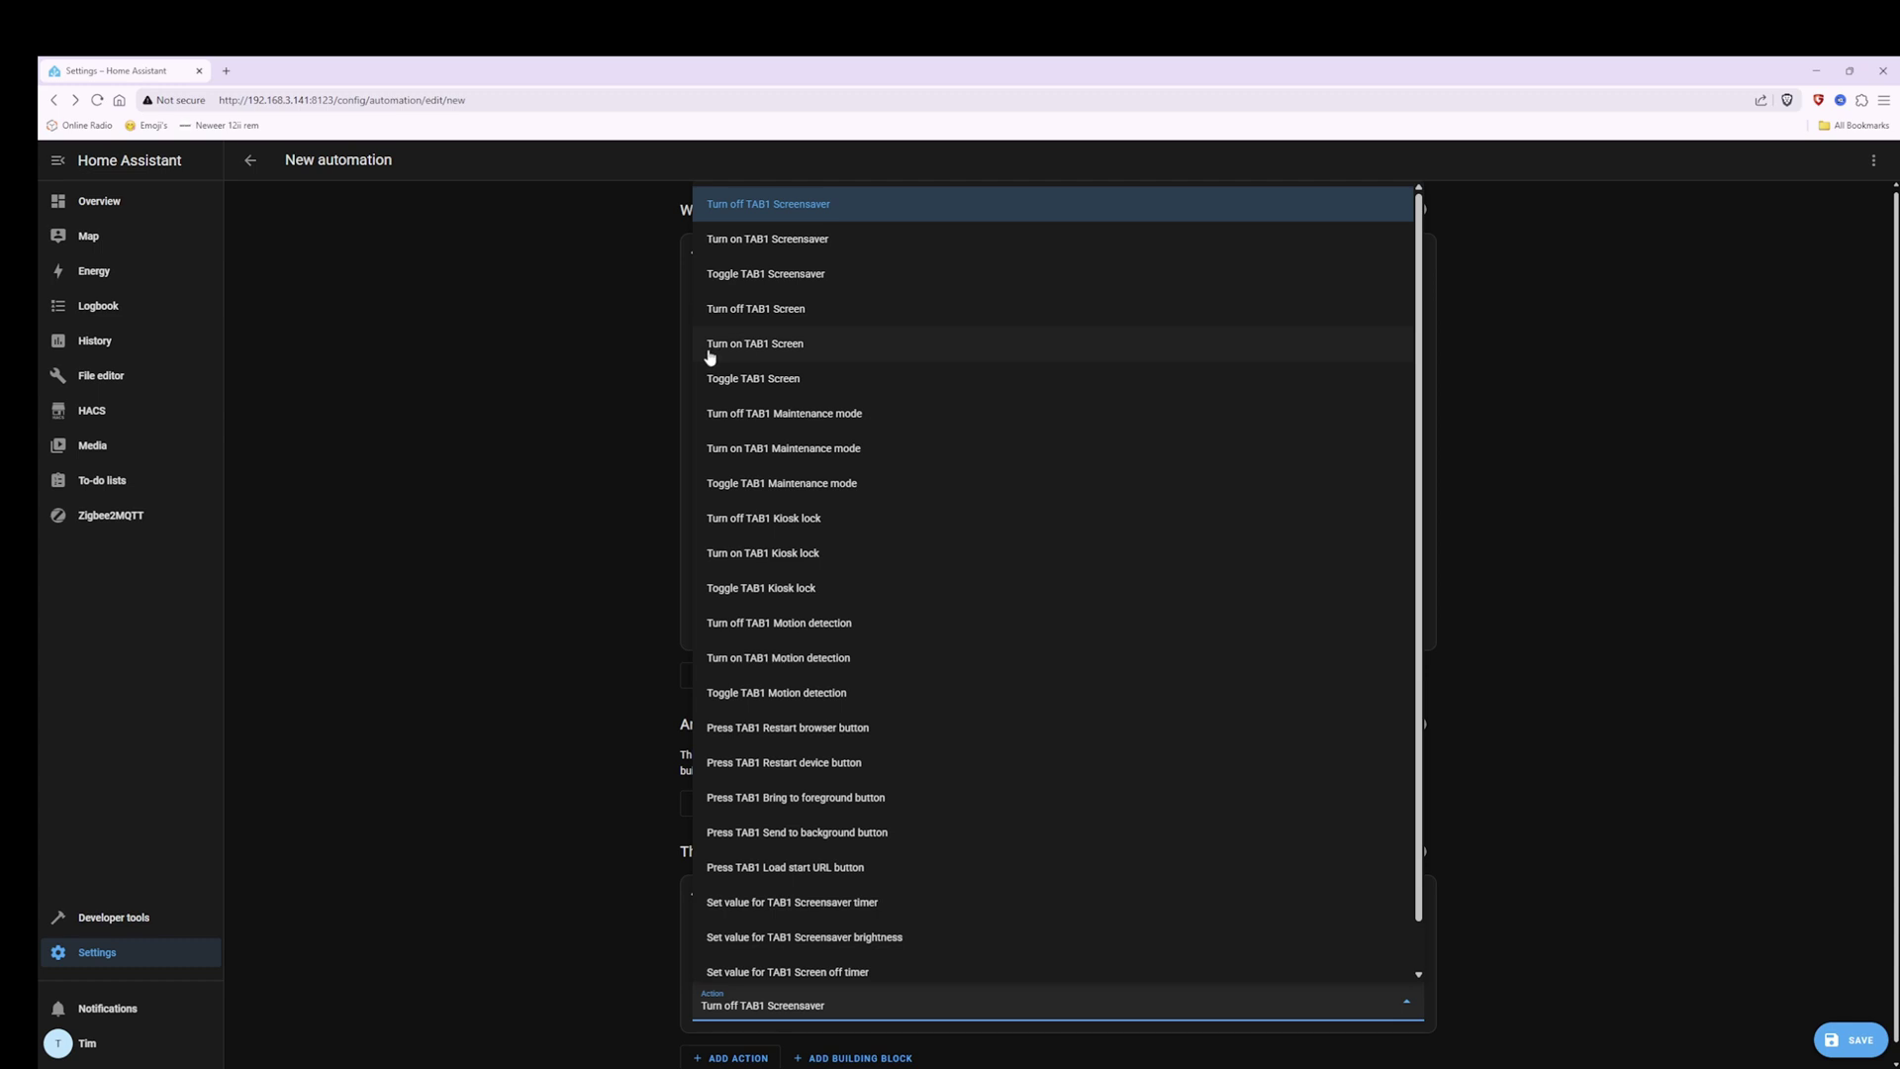
click(792, 347)
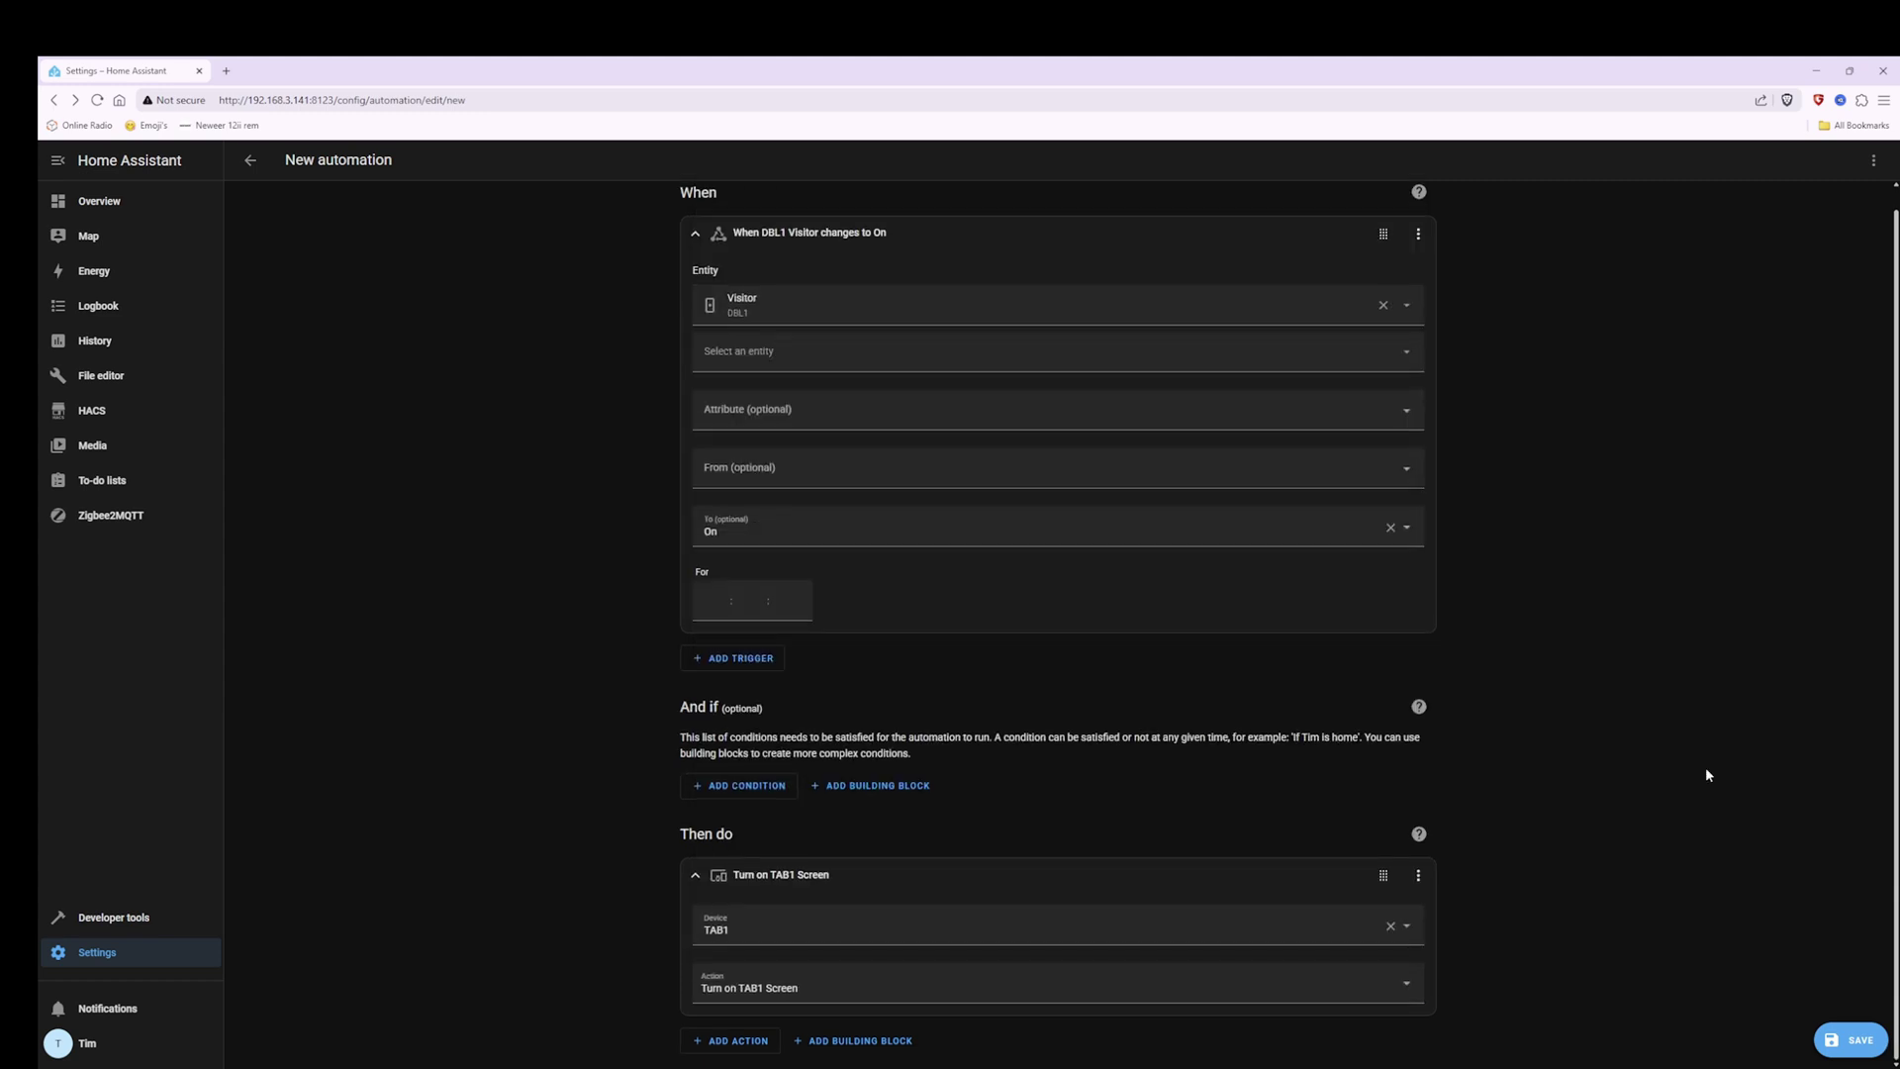
Save the automation under the name "Turn on kiosk screen" and return to the automations list.
click(1852, 1040)
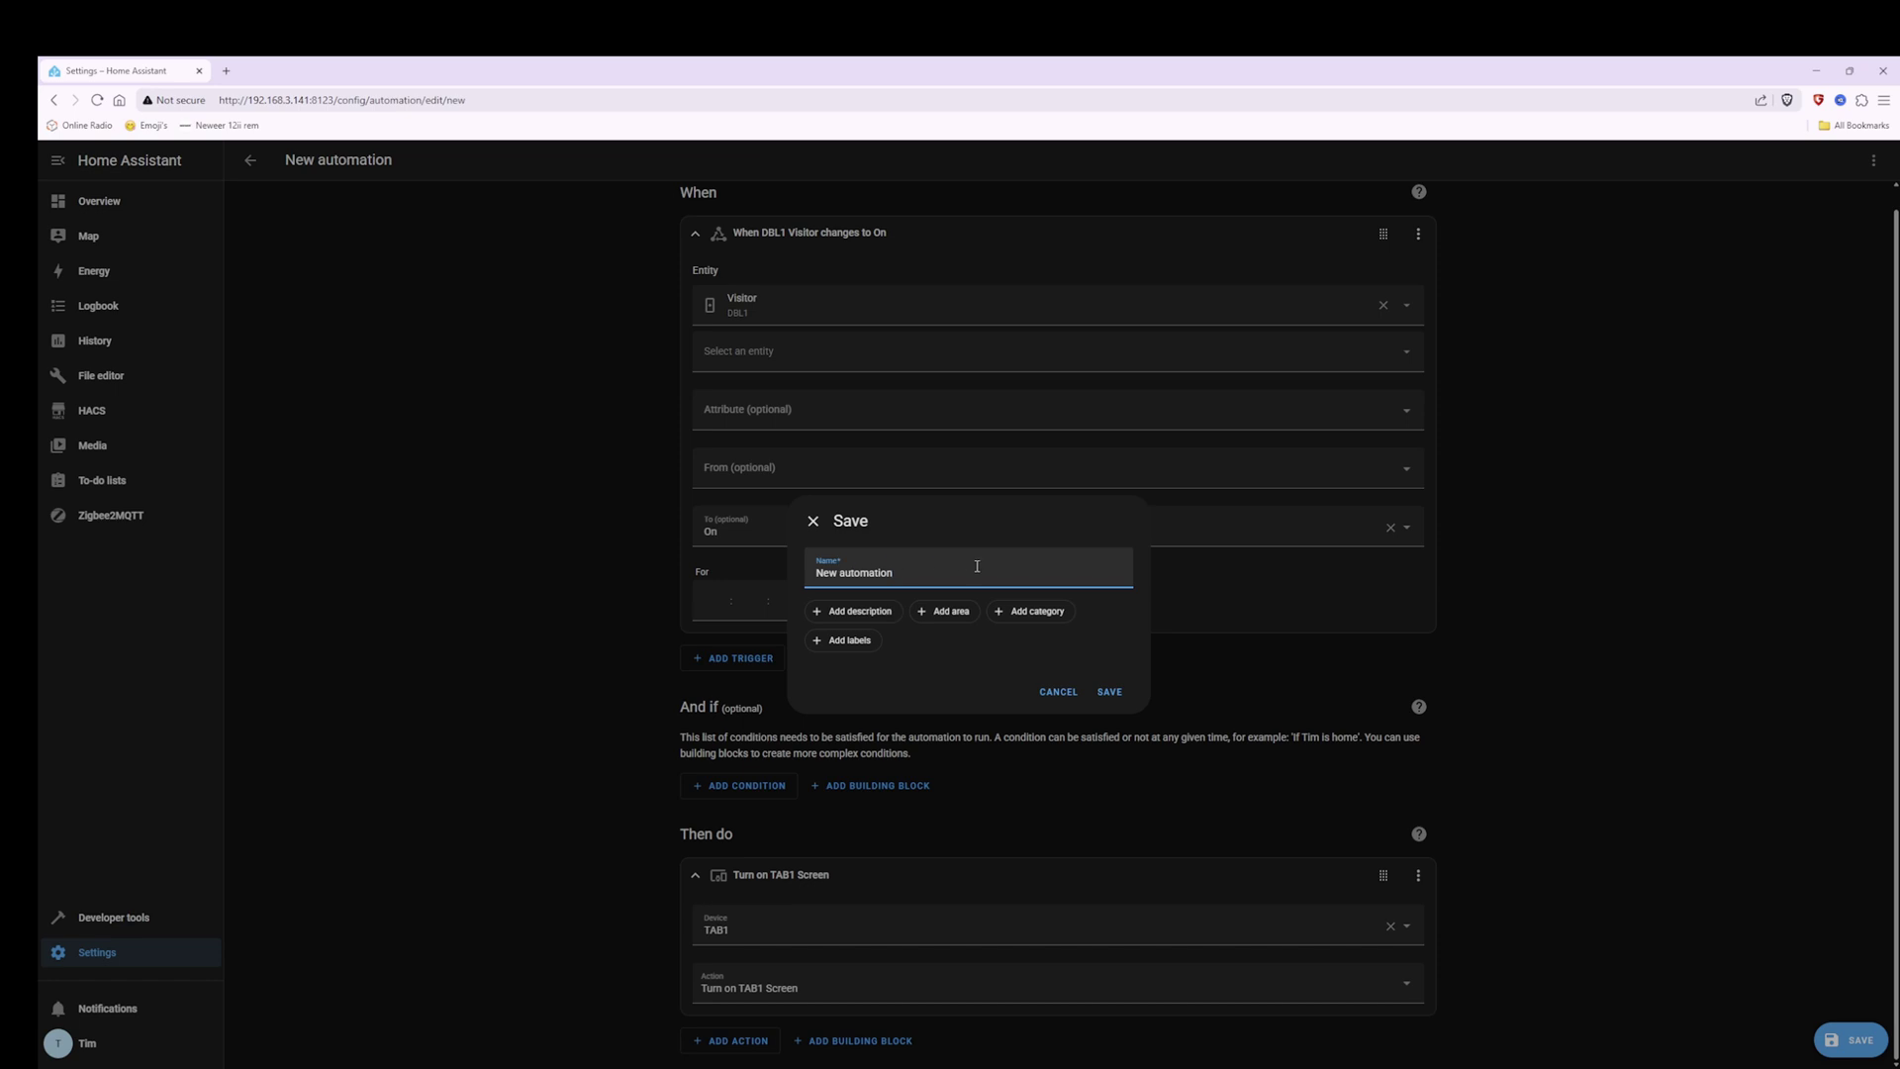
drag(910, 572, 775, 571)
text(Turn on kiosk screen)
click(1109, 692)
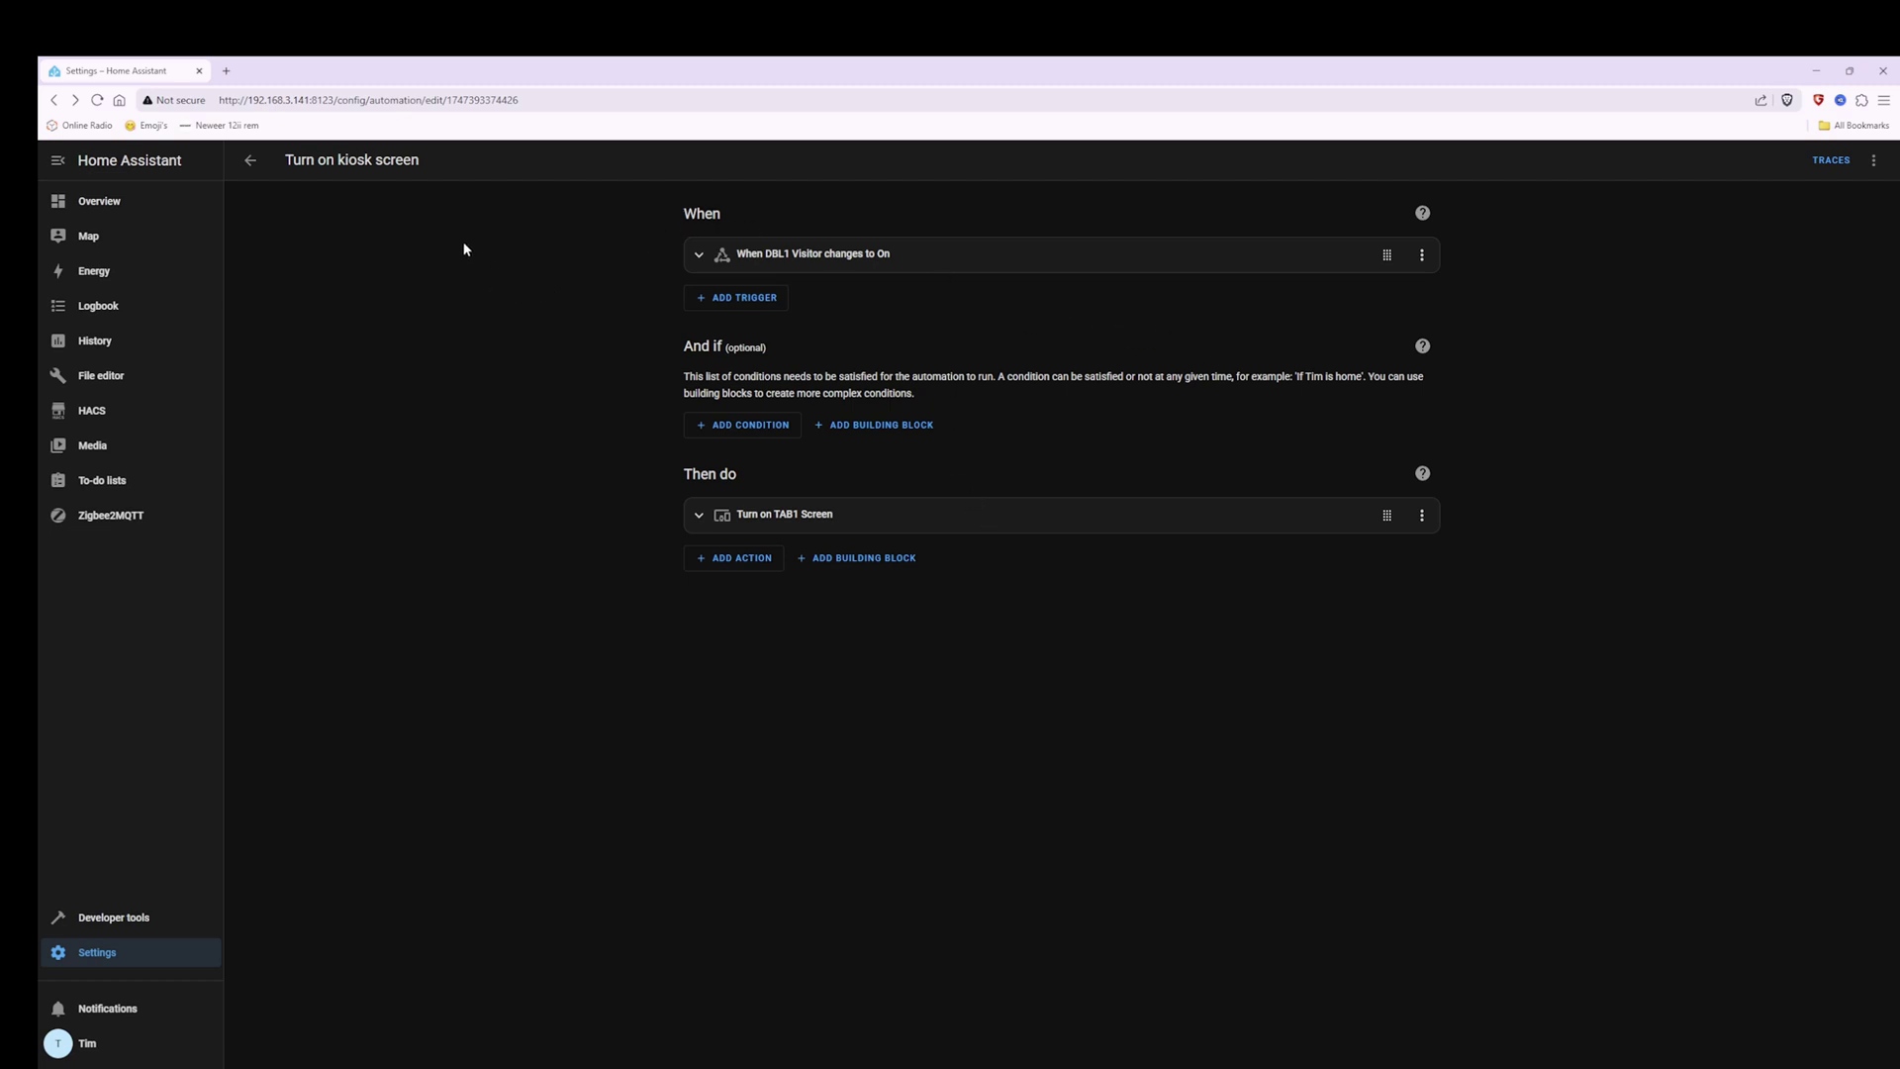
click(251, 162)
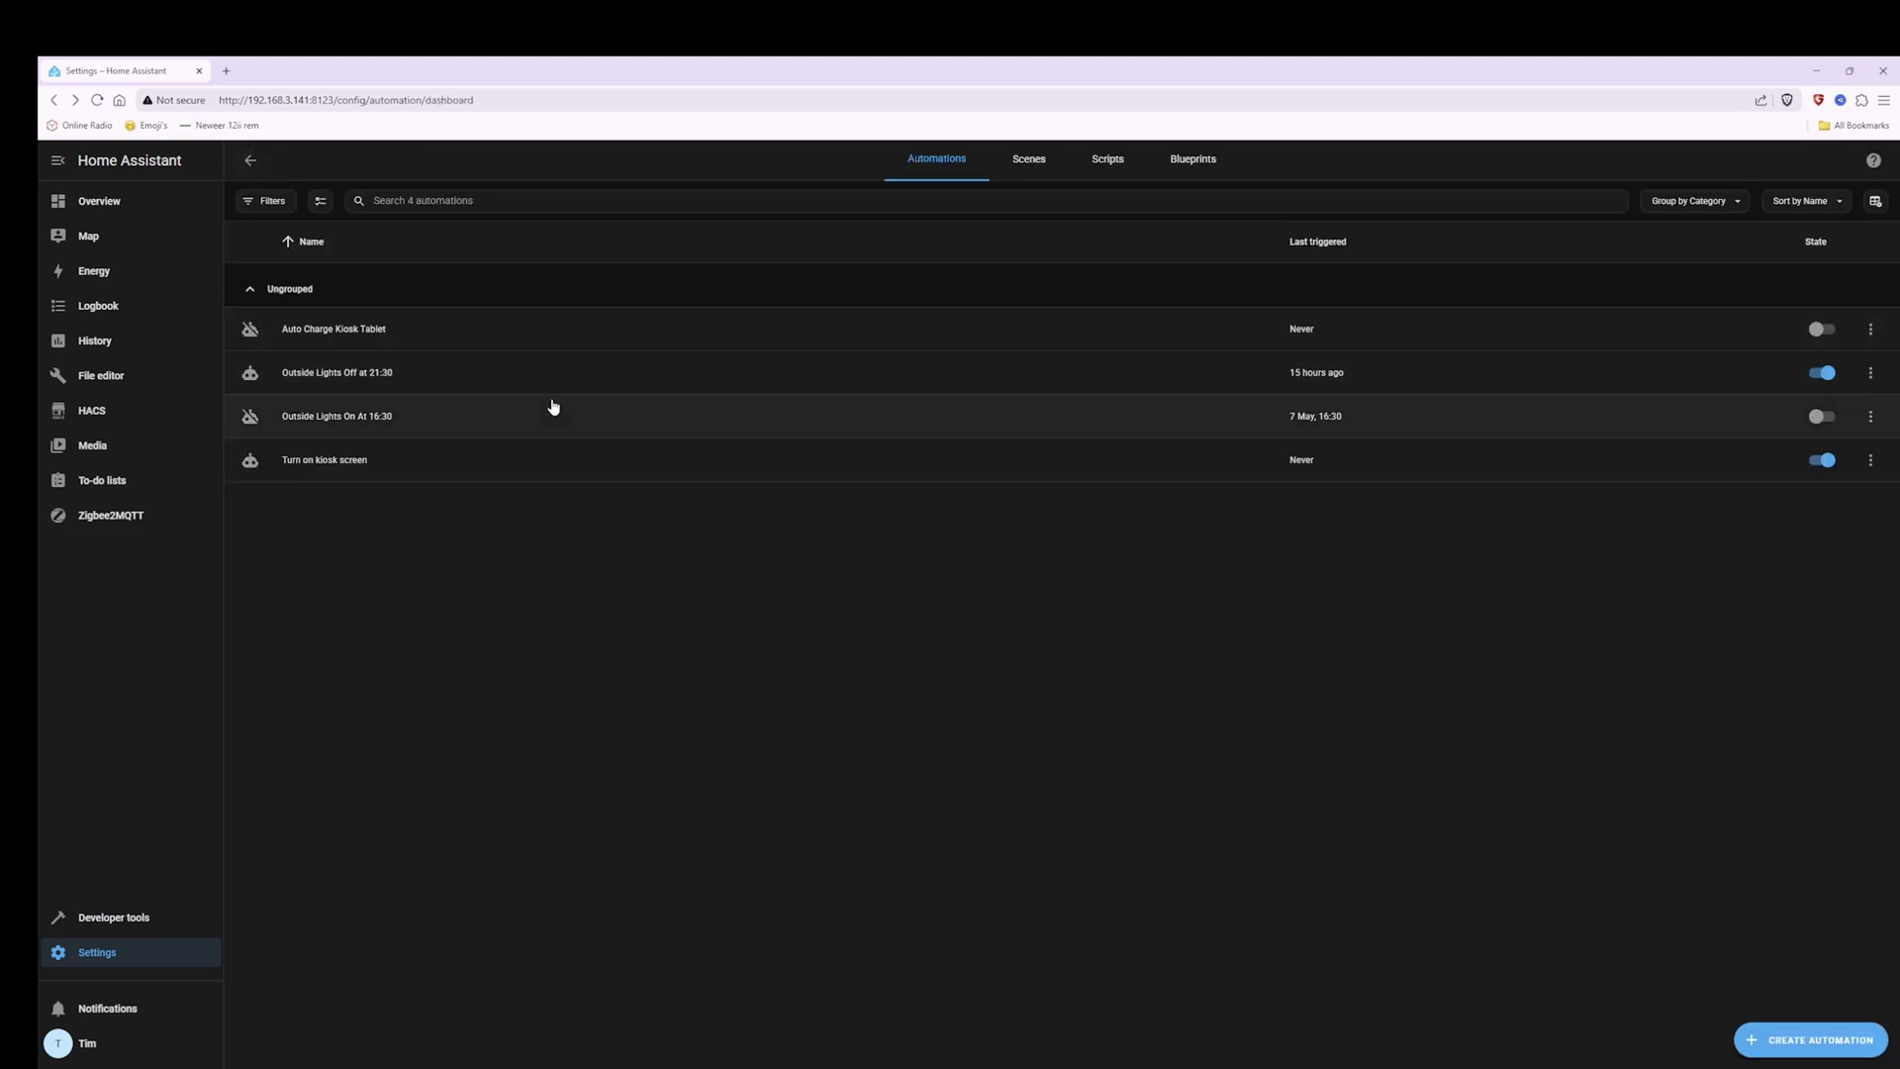